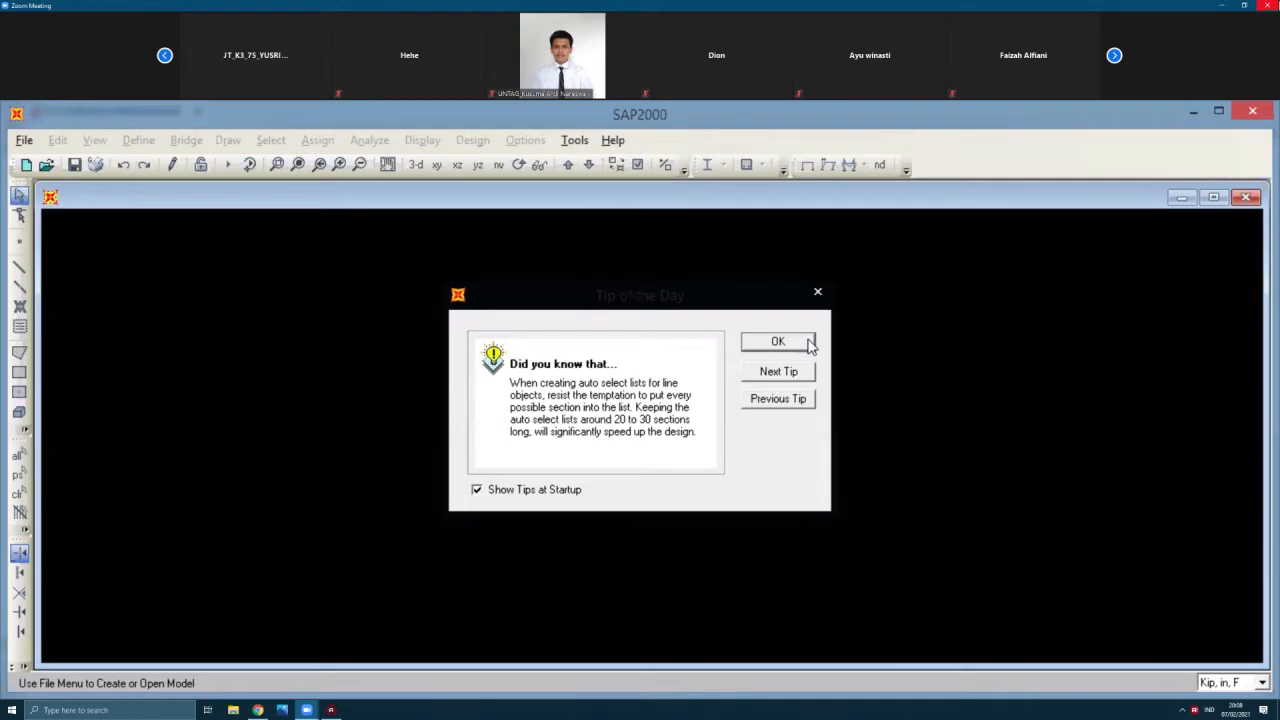
Step: Start a new model from the Blank template with the units set to KN, m, C
click(808, 342)
click(24, 140)
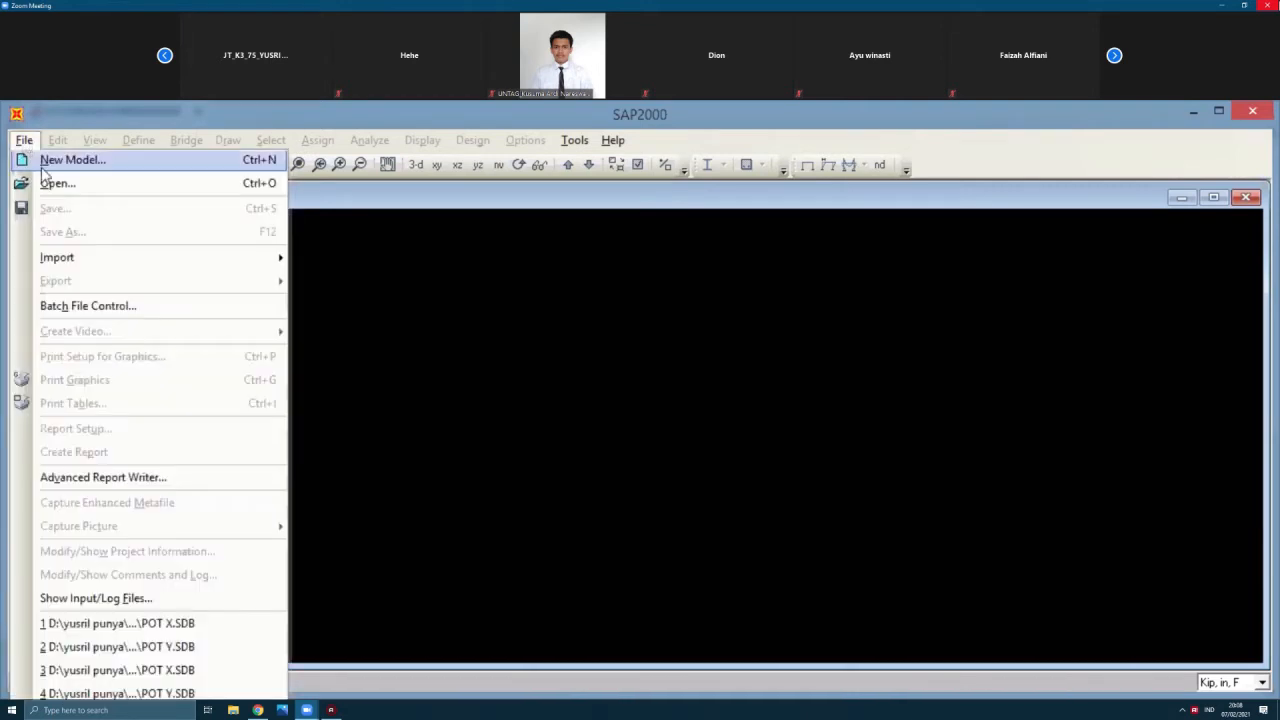
click(44, 165)
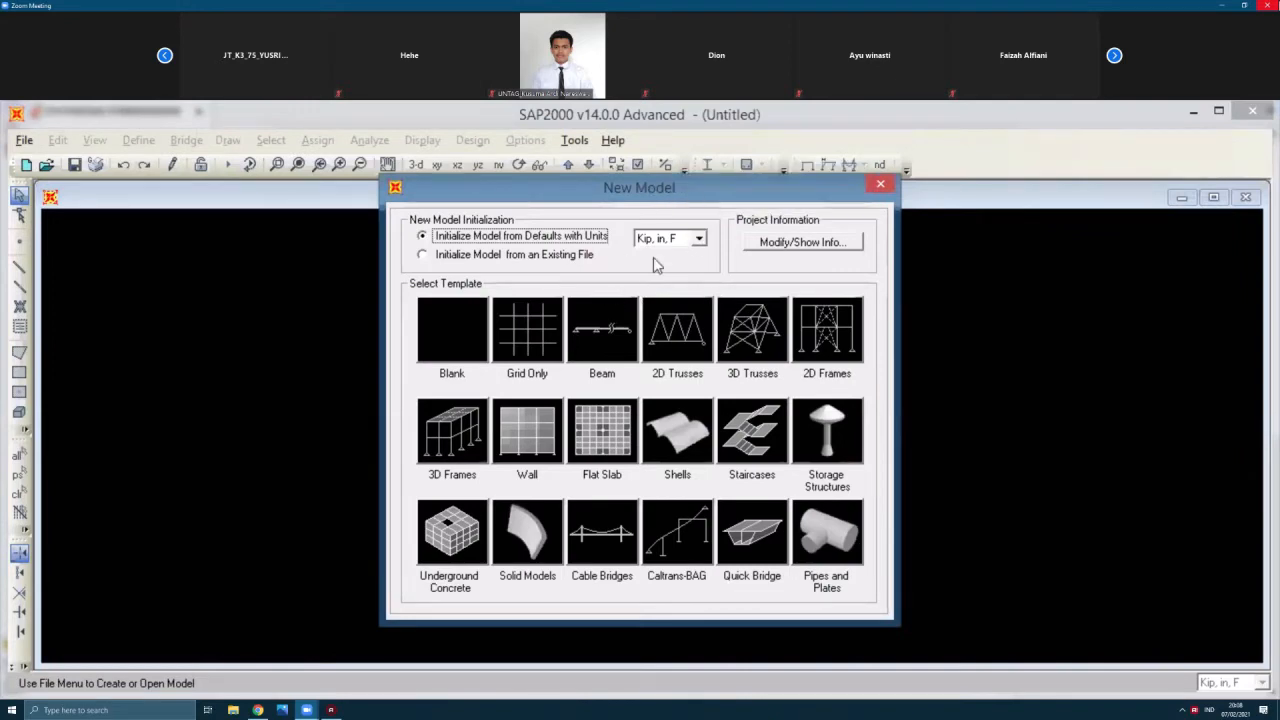
click(697, 239)
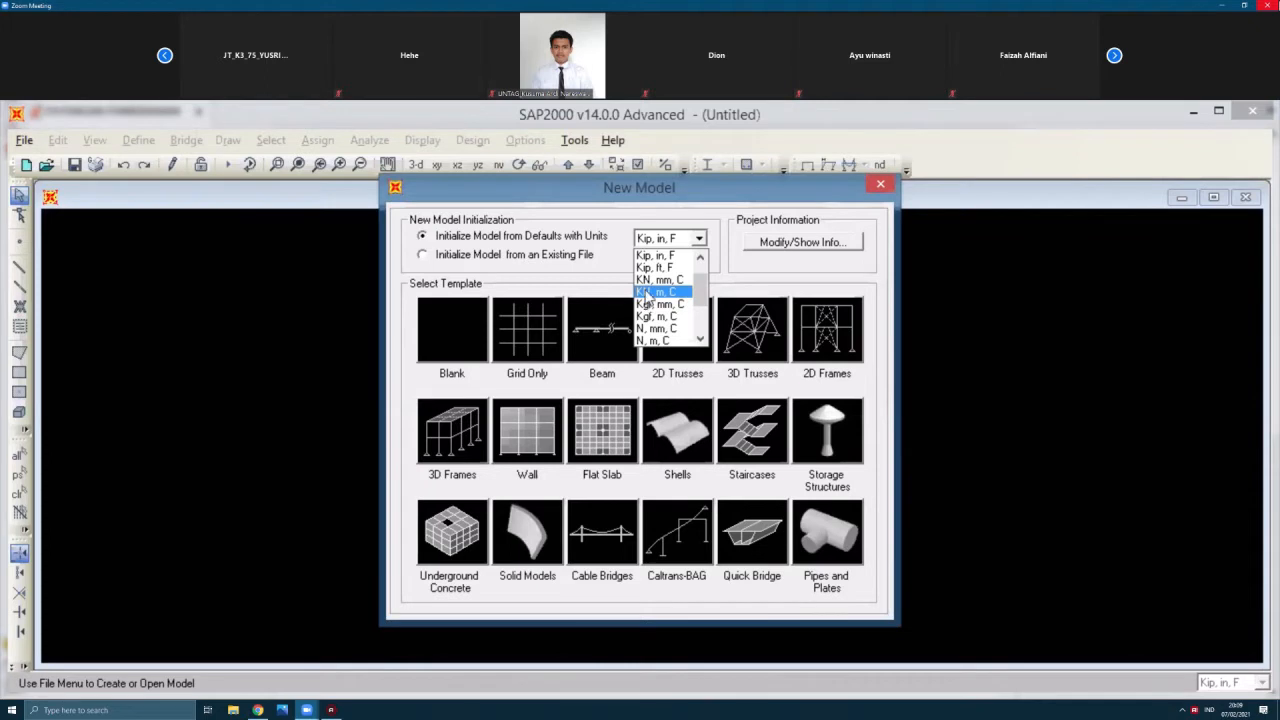
click(645, 293)
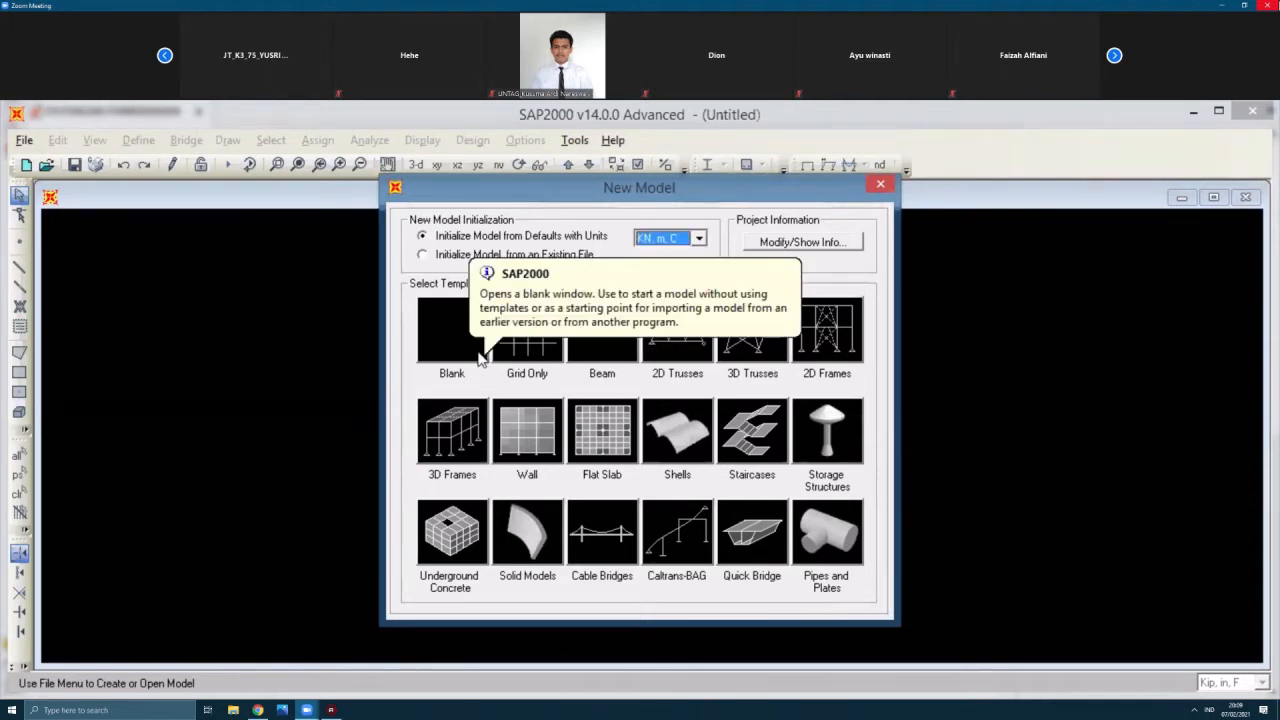
click(450, 335)
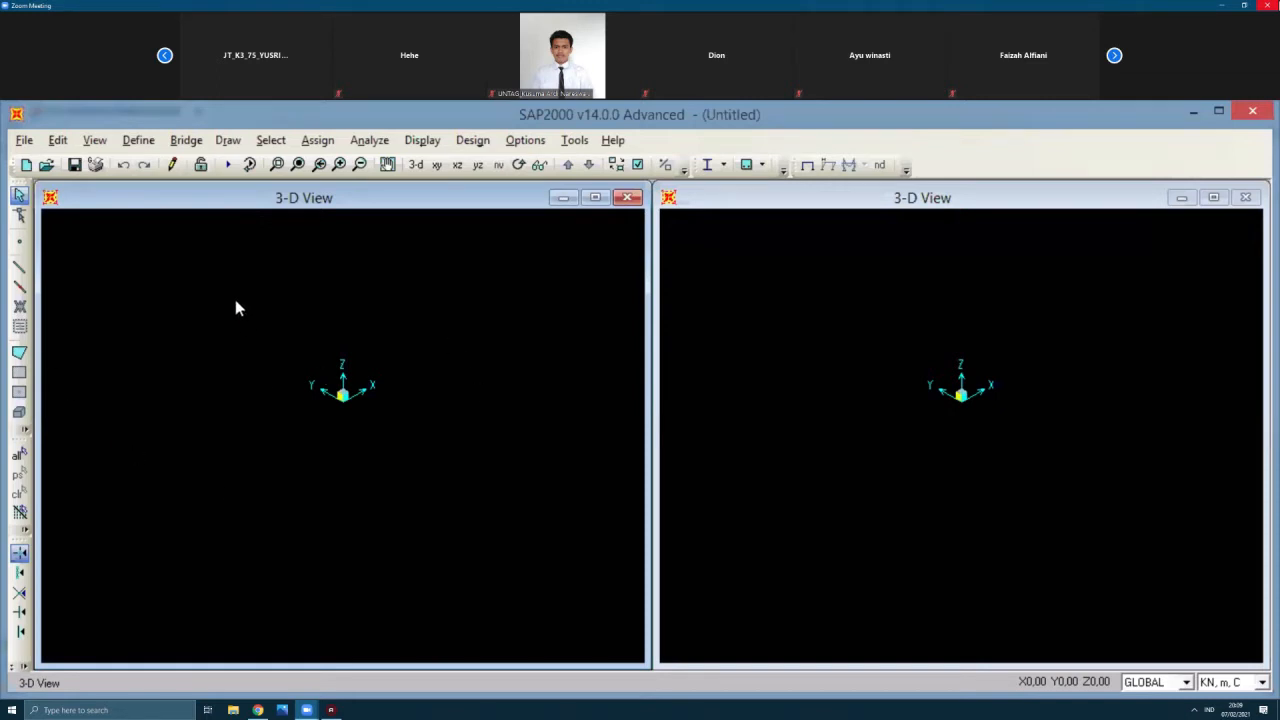
Step: Open the grid data of the GLOBAL coordinate system for modification
click(138, 140)
click(194, 244)
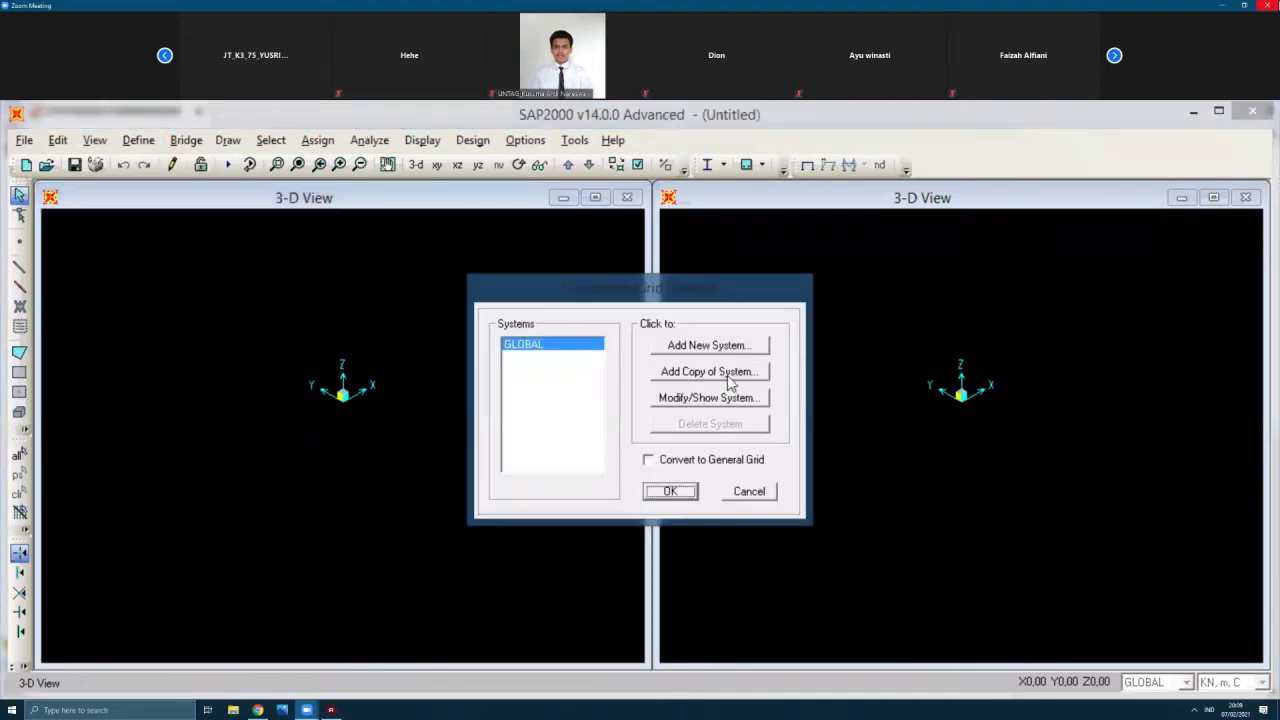
click(710, 398)
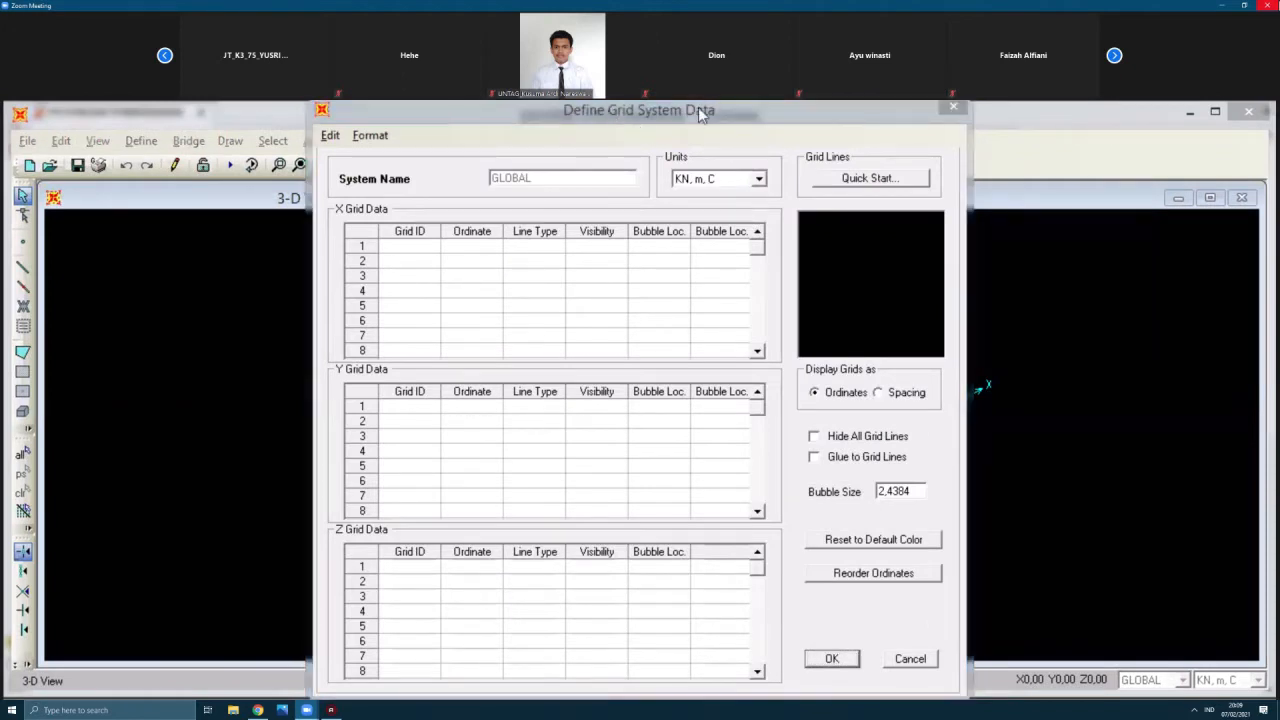
drag(588, 112, 686, 114)
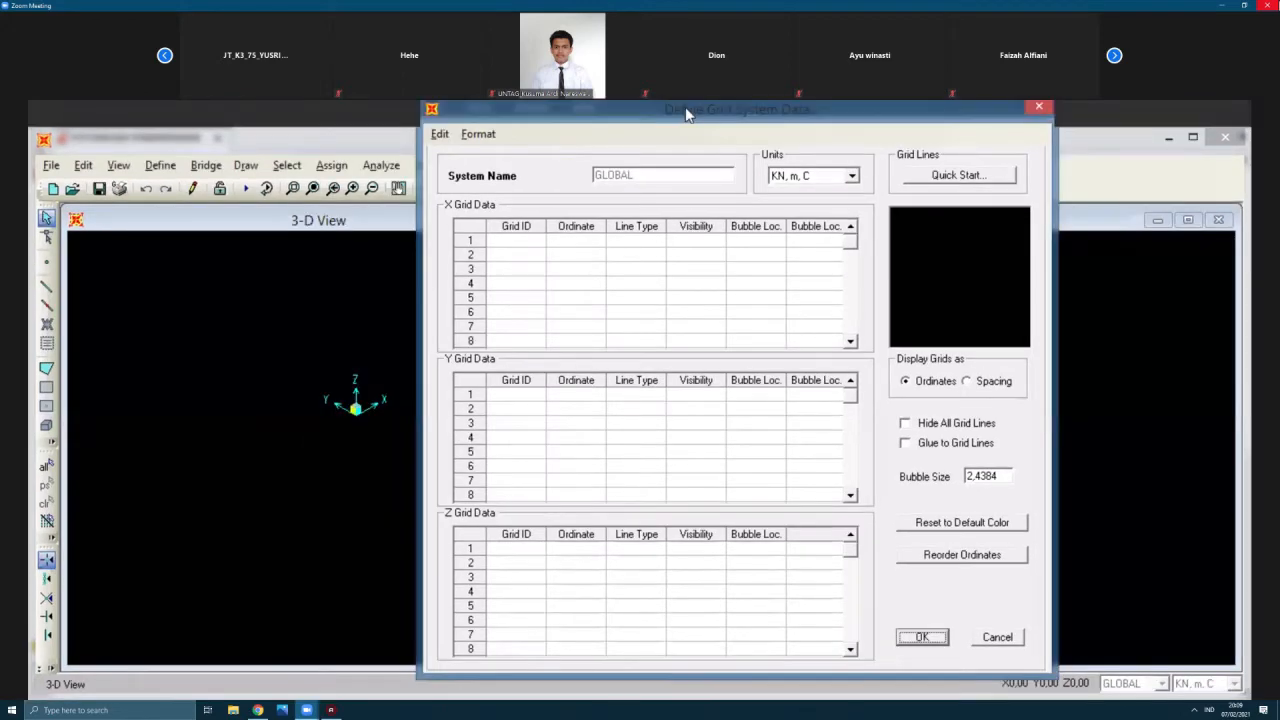
drag(686, 114, 430, 114)
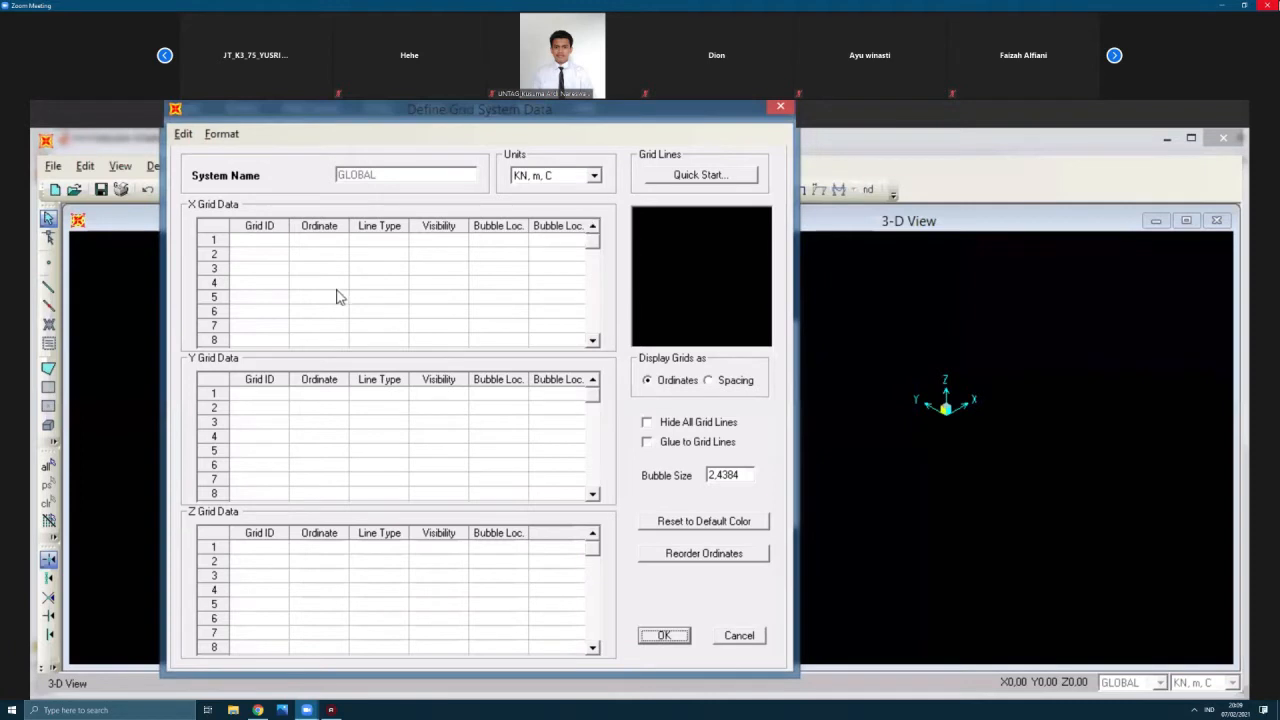
Step: Check the frame drawing in the PDF and enter the X grid IDs a, b and c in the grid data
click(266, 241)
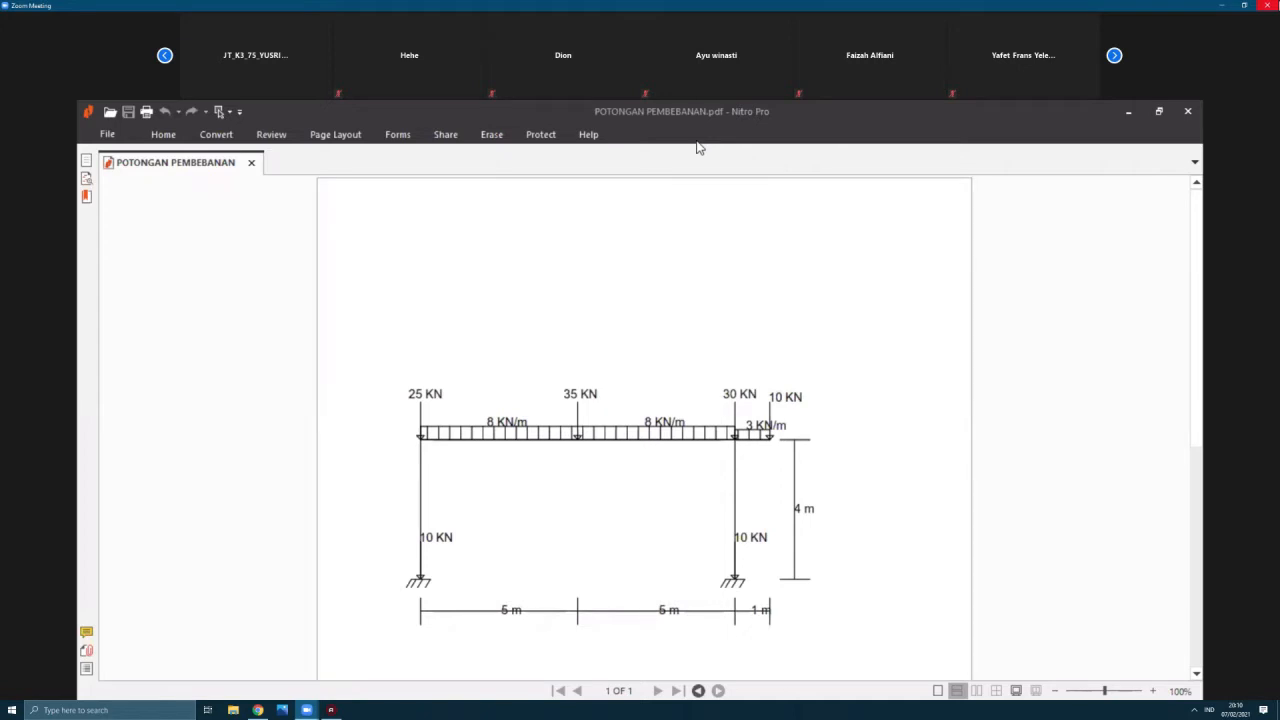
key(alt+Tab)
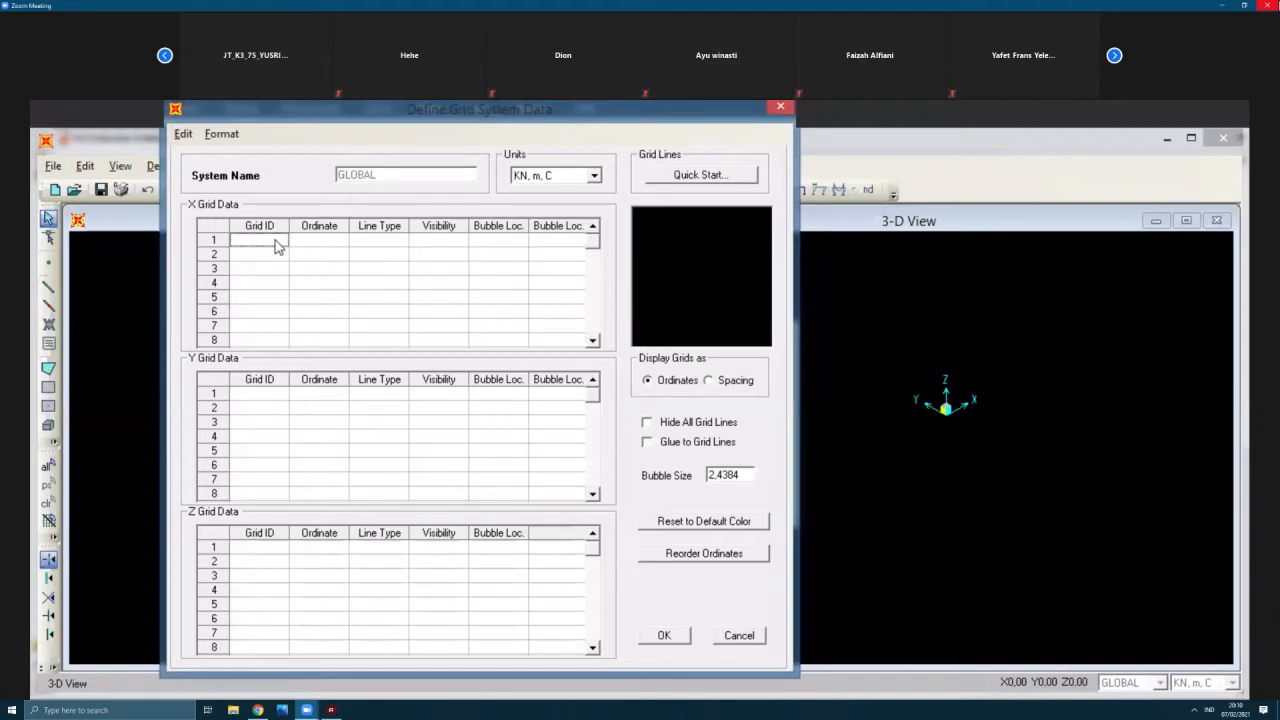
text(A)
key(Return)
text(b)
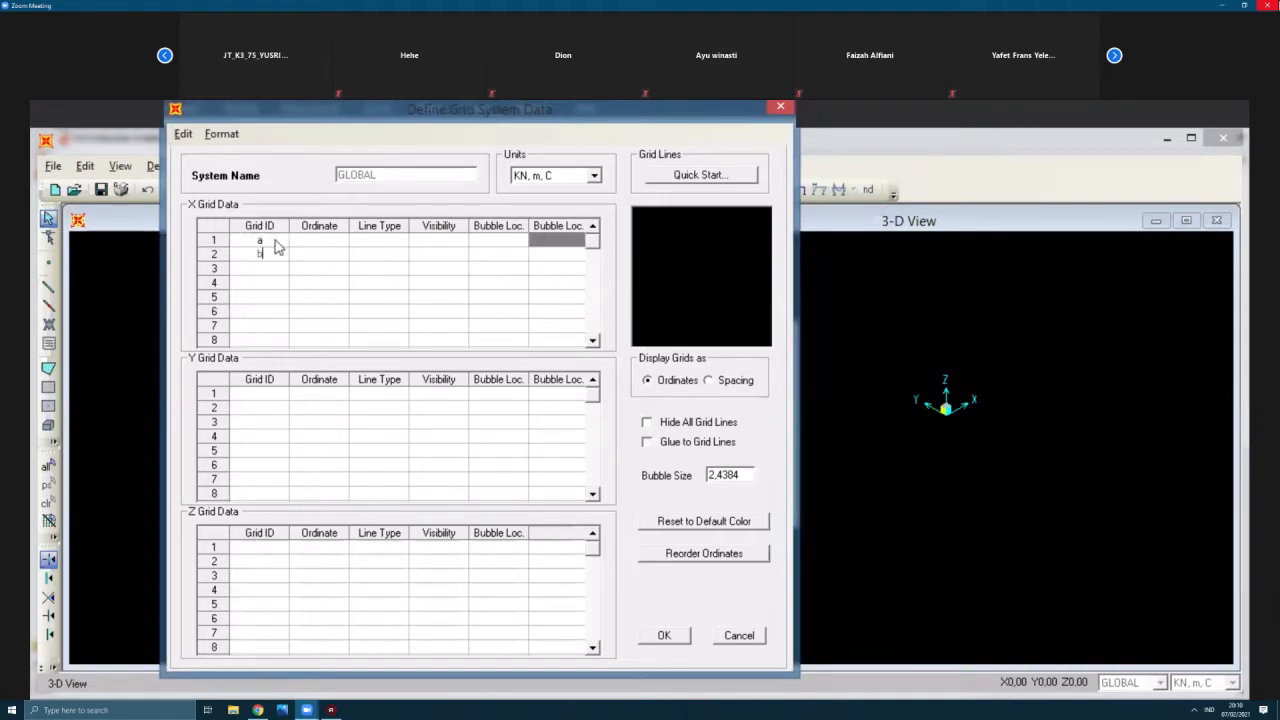
key(Return)
text(c)
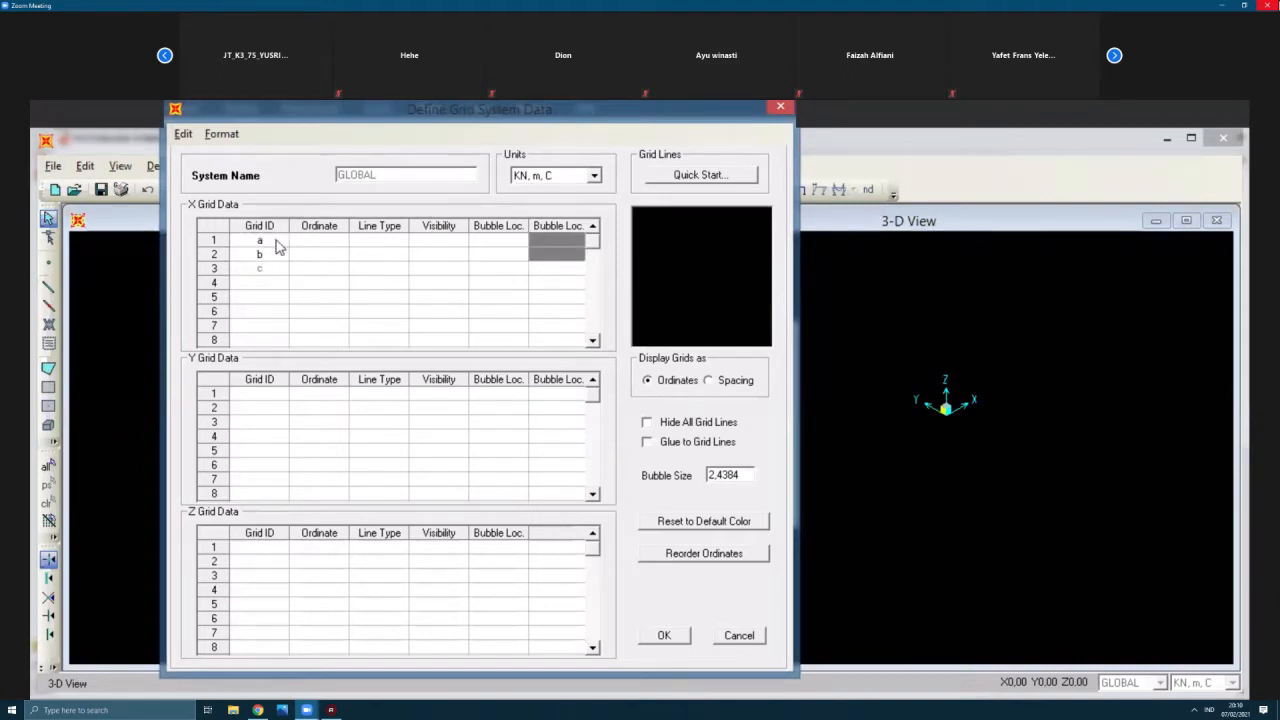
Step: Set the ordinates of X grid lines a, b and c to 0, 10 and 11 m
click(325, 242)
text(0)
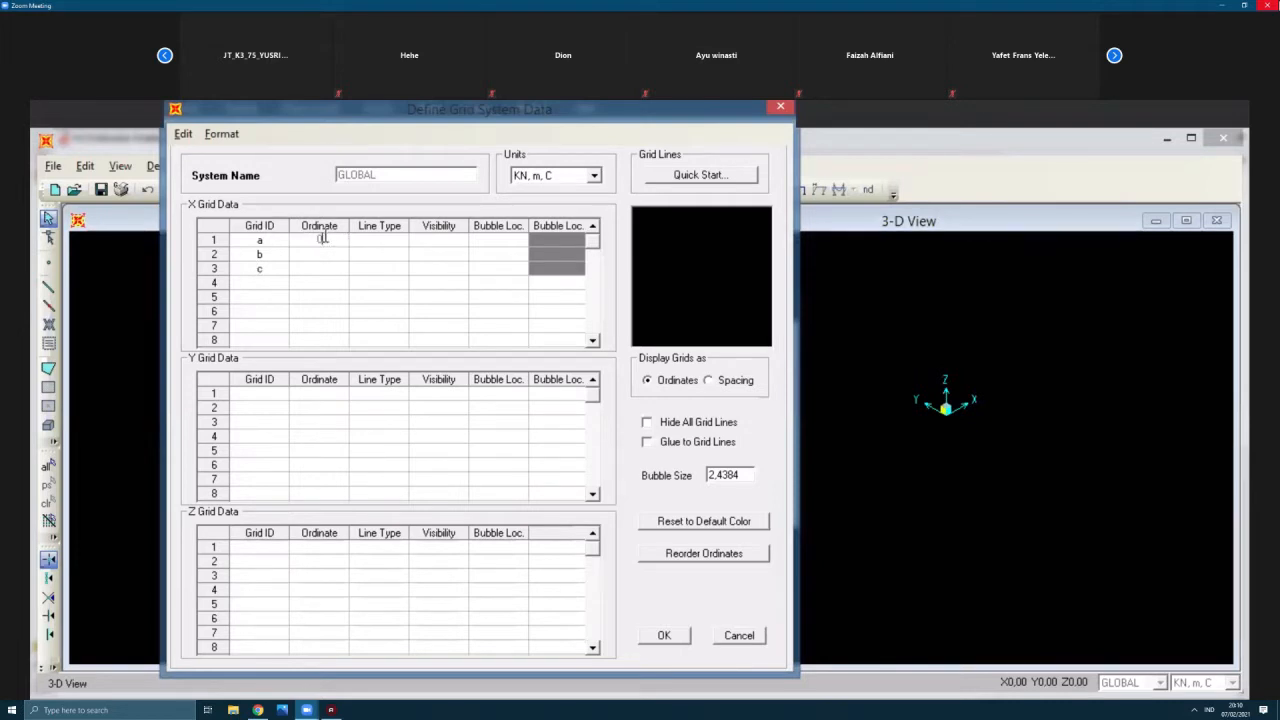
key(Return)
text(10)
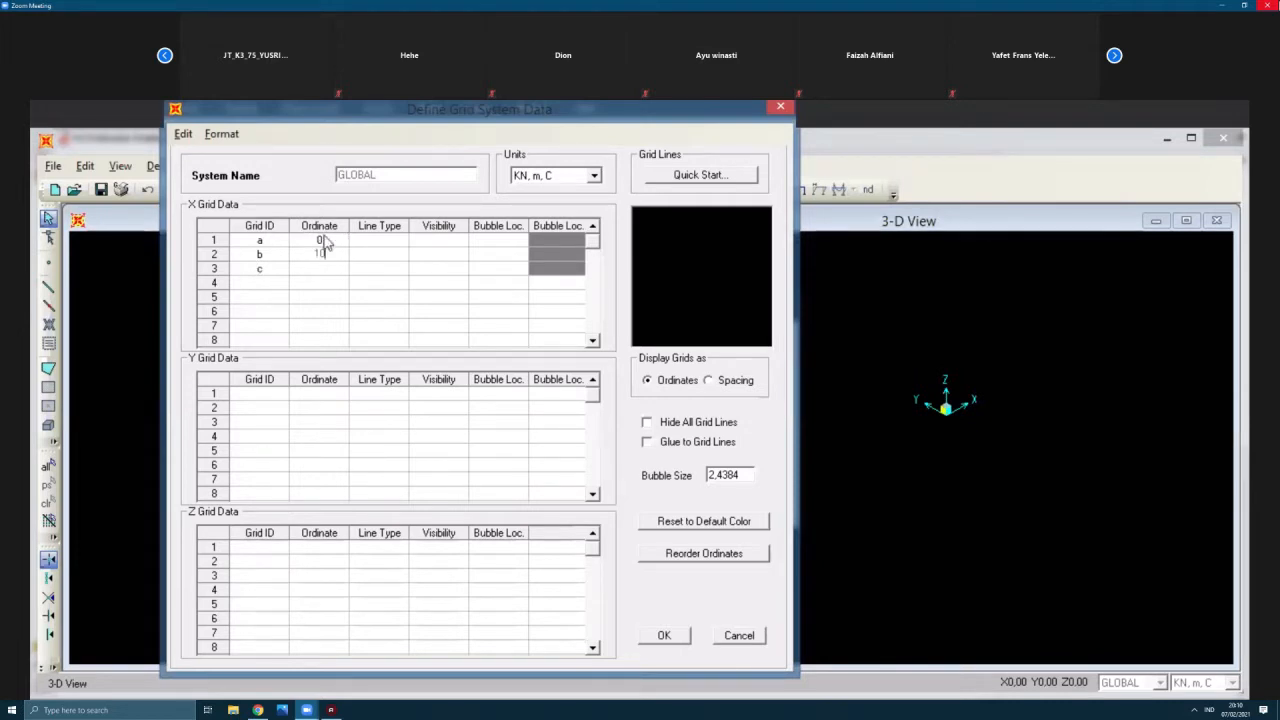
key(Return)
text(11)
key(Return)
Step: Set X grid lines a, b and c to line type Primary, visibility Show and bubble location End
click(384, 243)
click(390, 256)
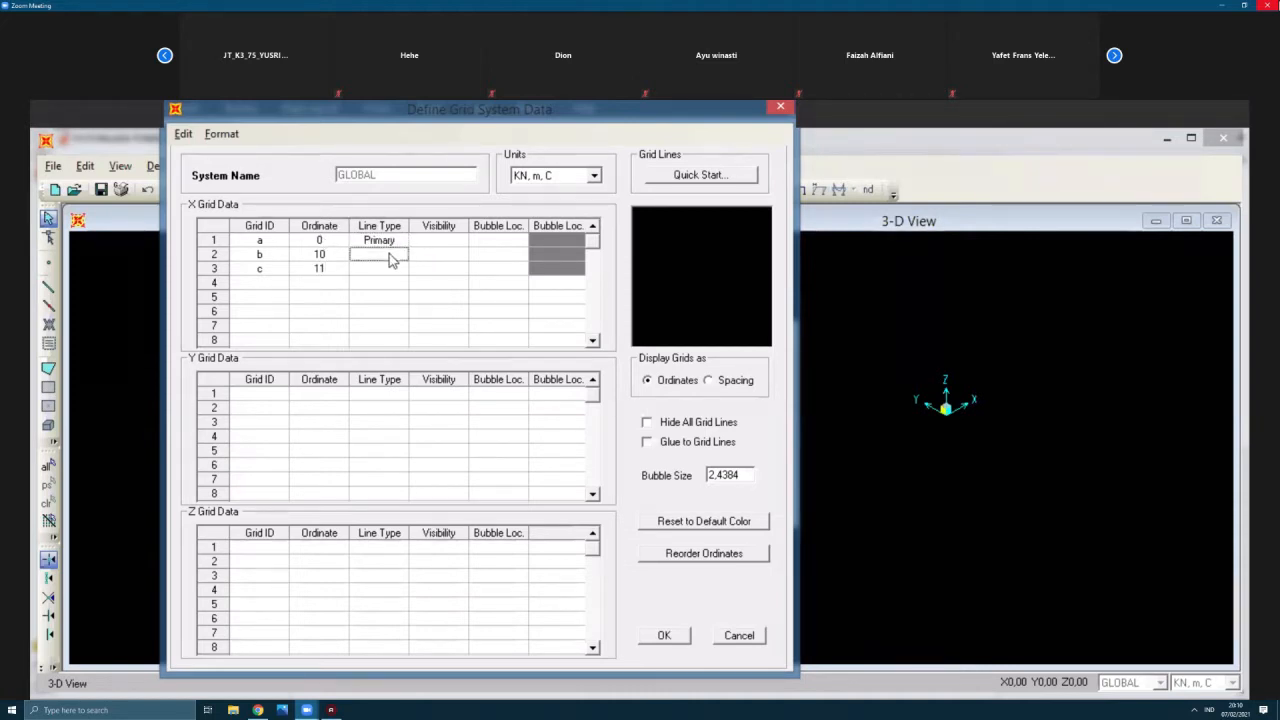
click(390, 257)
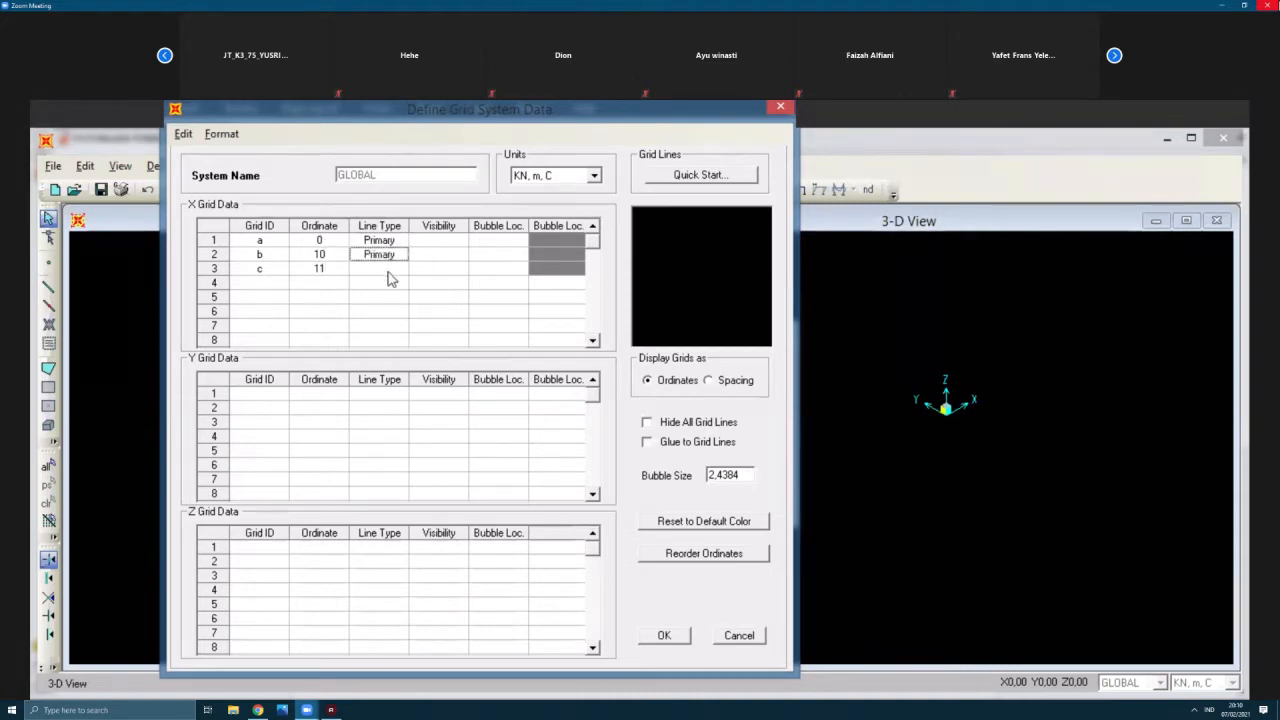
click(436, 244)
click(437, 244)
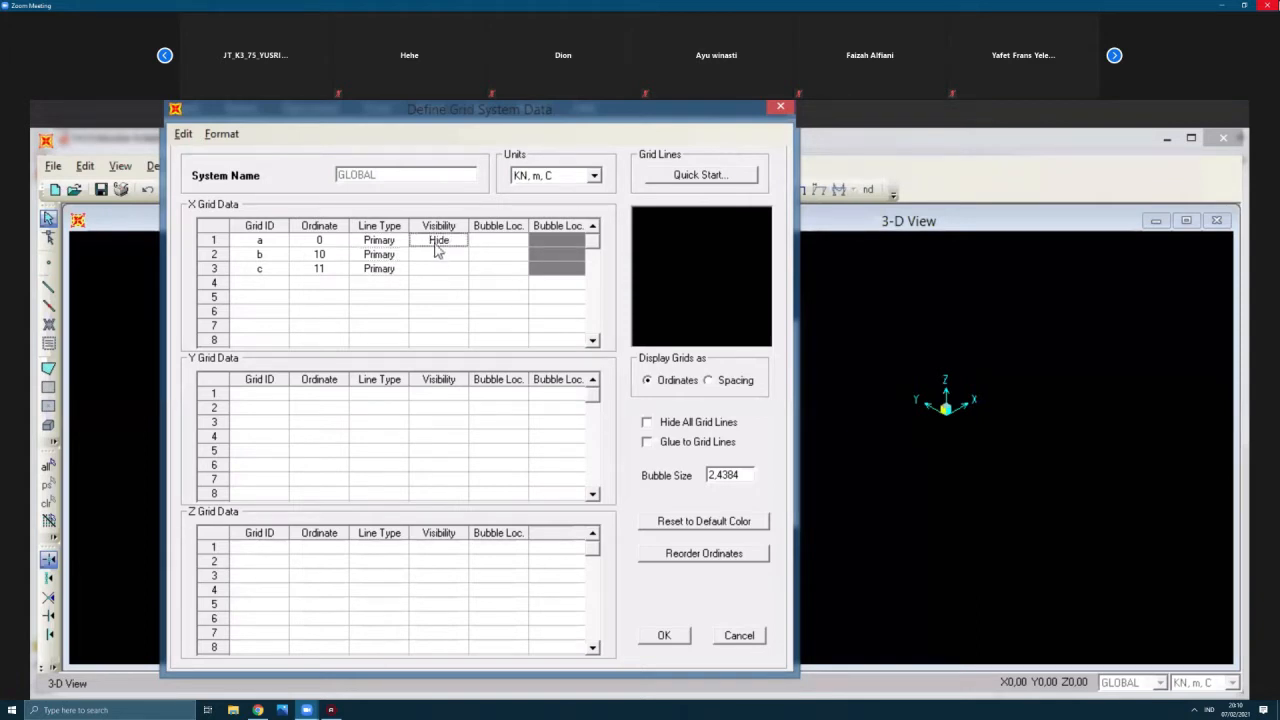
click(437, 244)
click(515, 243)
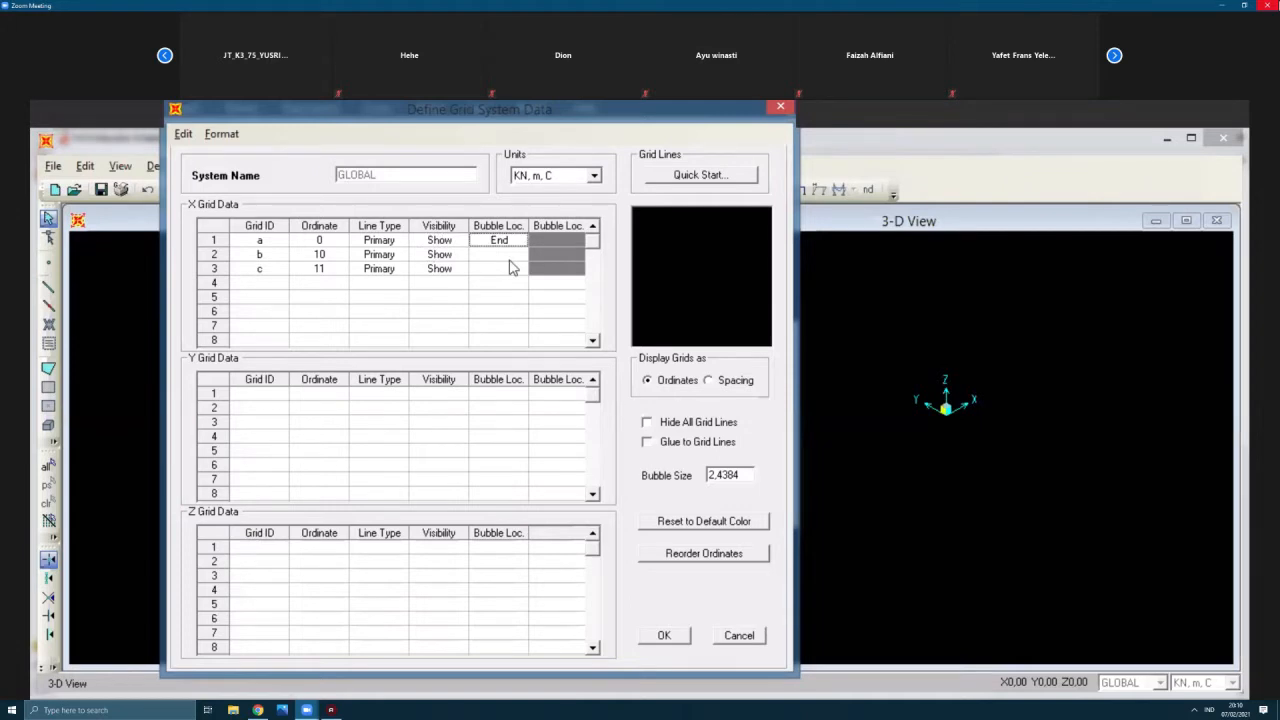
click(510, 267)
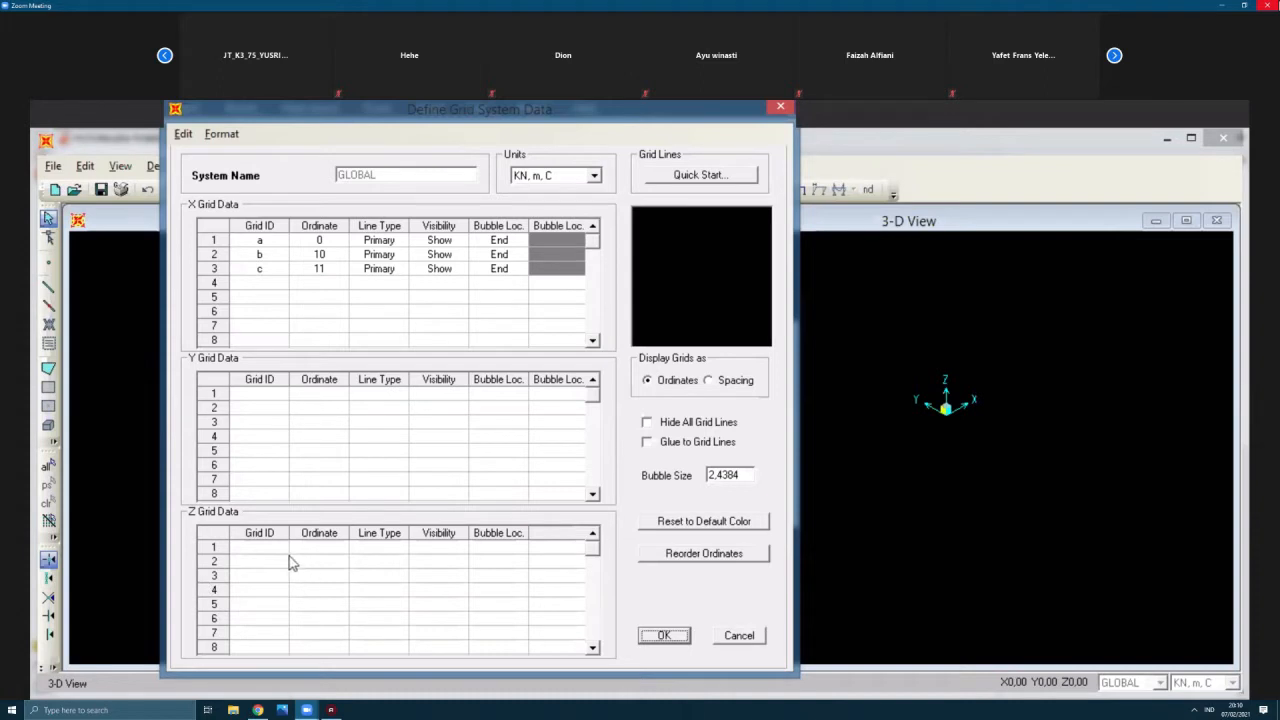
Step: Check the frame height in the PDF drawing and enter the Z grid IDs "gr floor" and "roof"
click(258, 550)
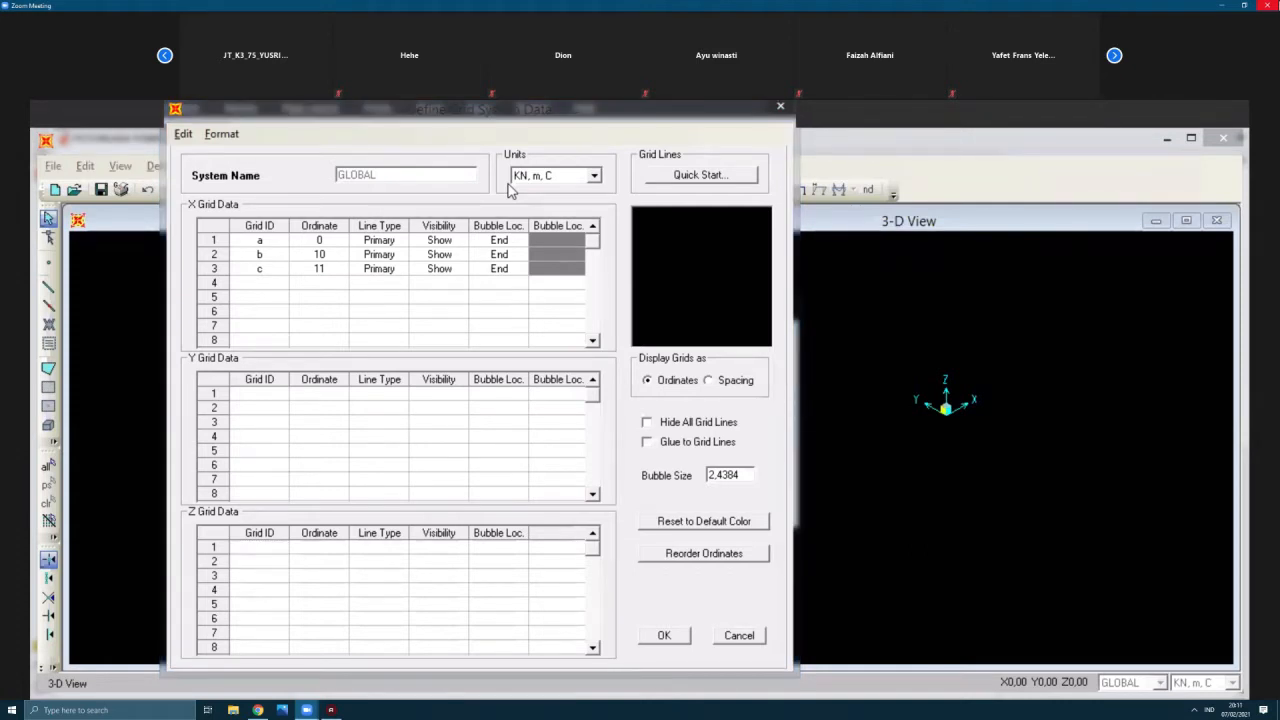
key(alt+Tab)
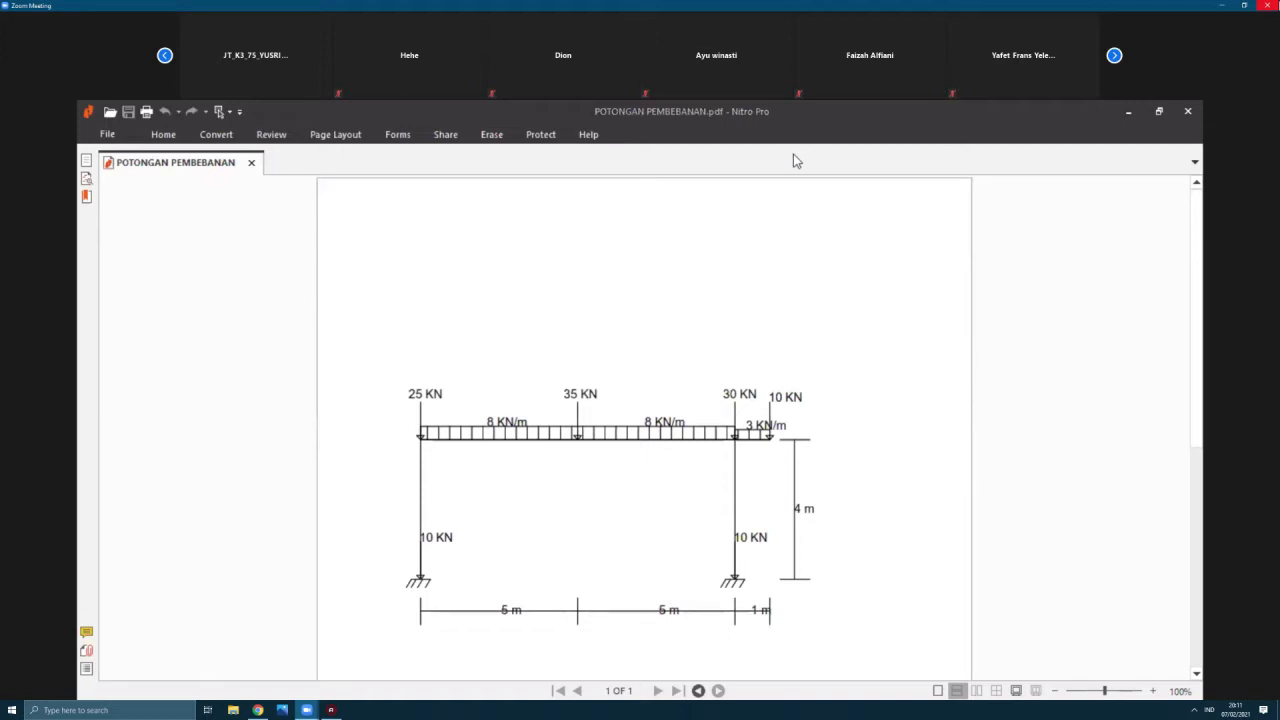
key(alt+Tab)
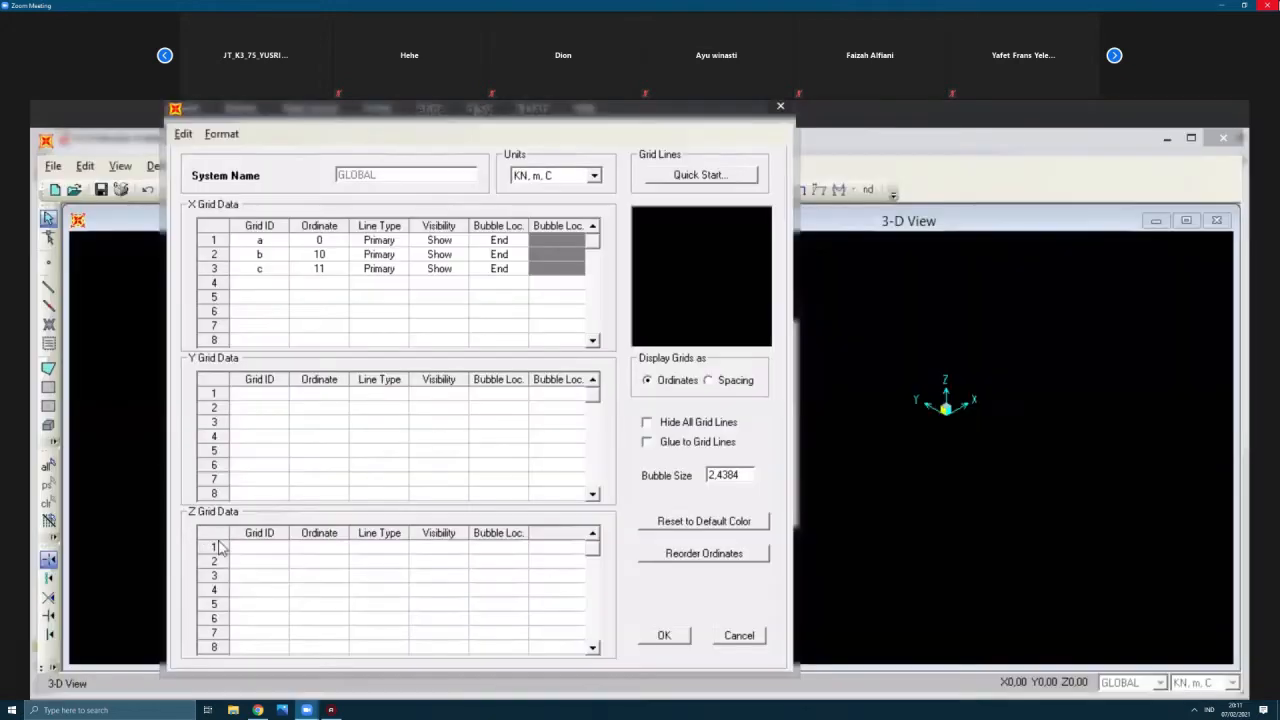
click(261, 545)
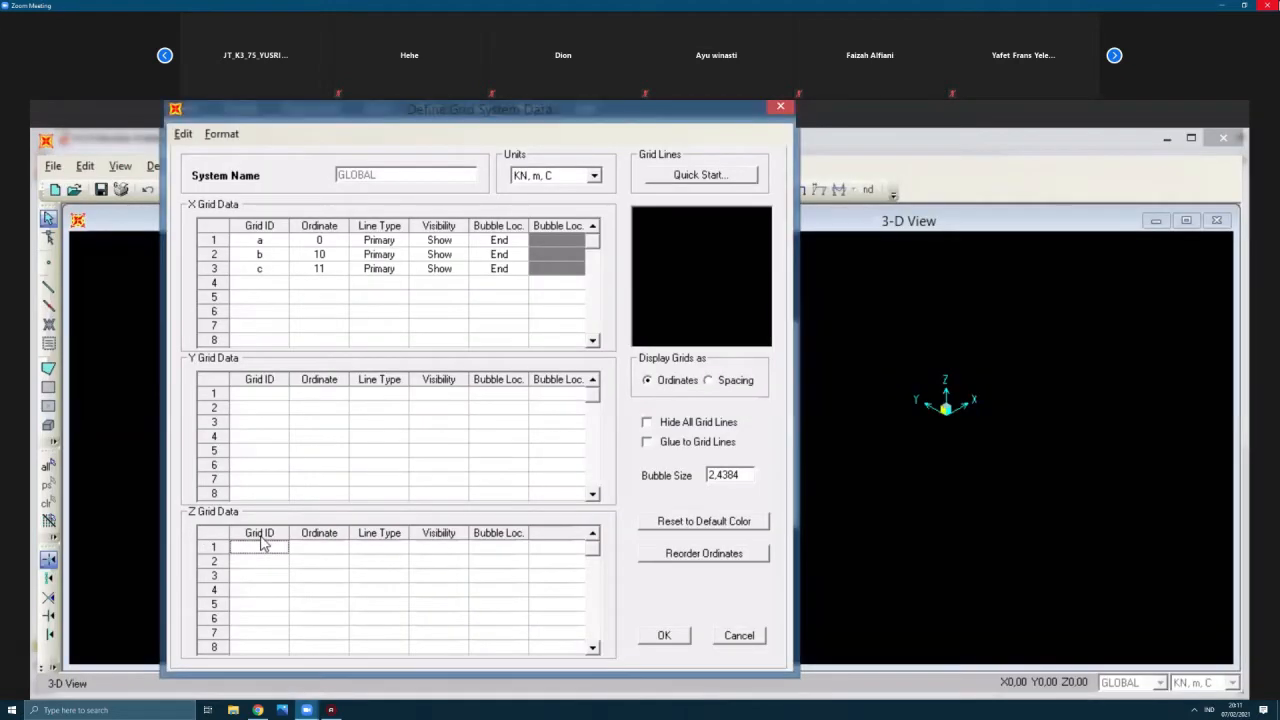
text(gr floor)
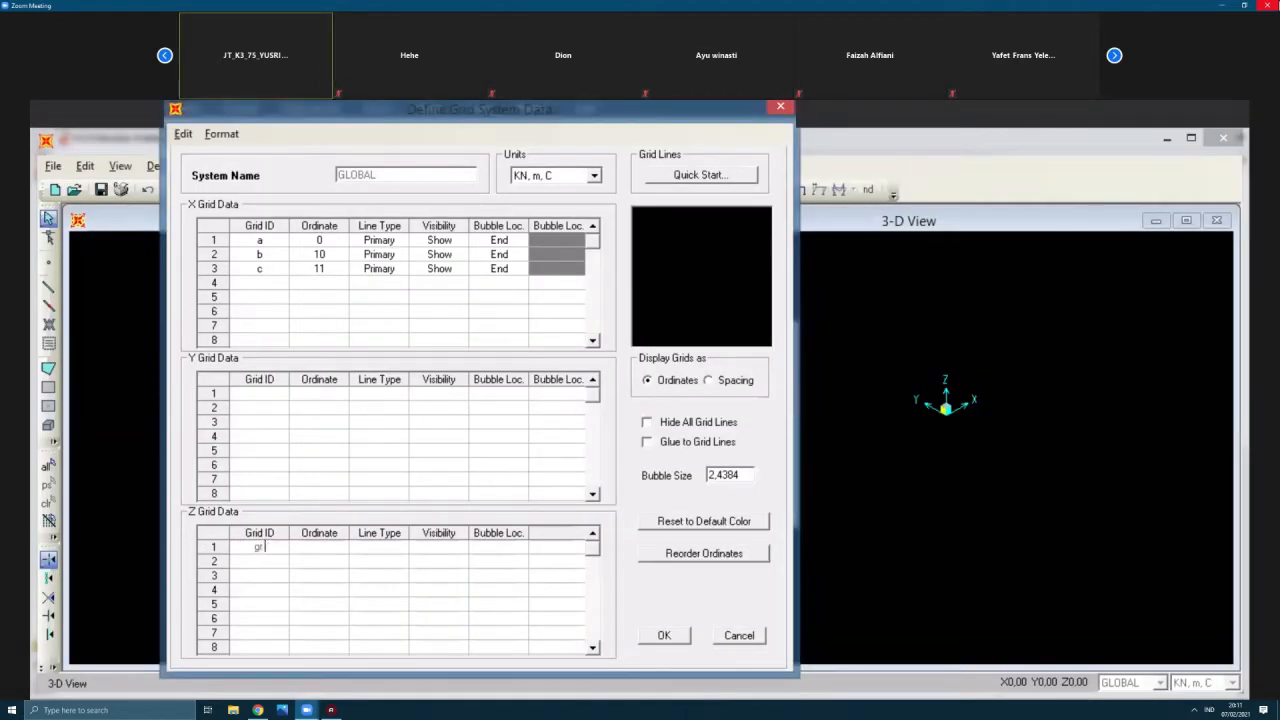
key(Return)
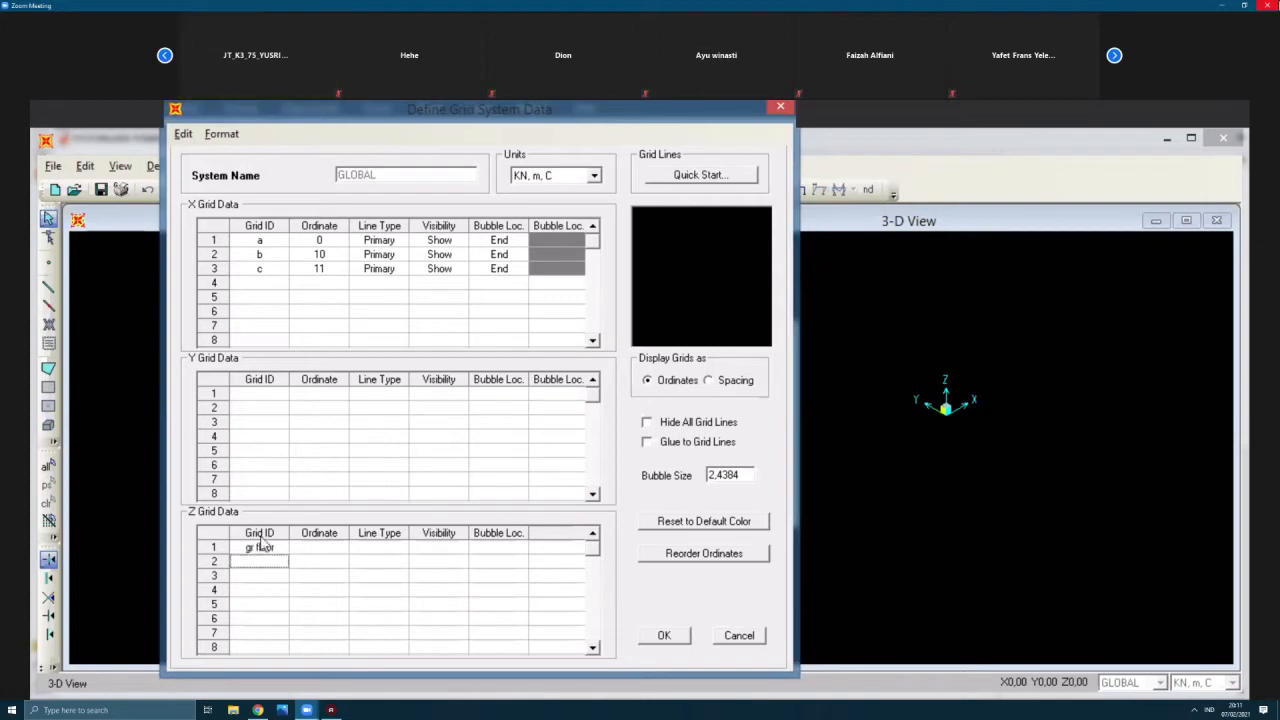
text(roof)
Step: Set the Z ordinates to 0 m for the gr floor and 4 m for the roof
click(317, 547)
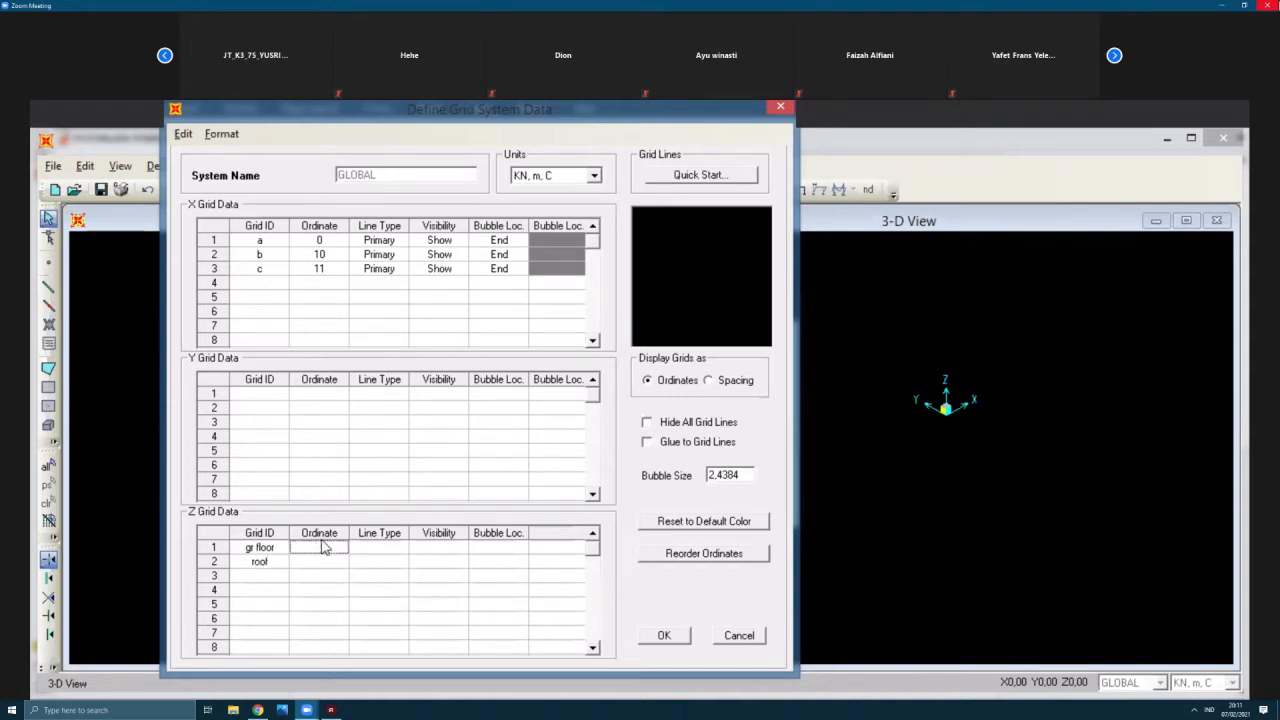
text(0)
key(Return)
text(4)
key(Return)
Step: Set both Z grid lines to Primary, Show and bubble location Start, and accept the grid data
click(394, 549)
click(394, 562)
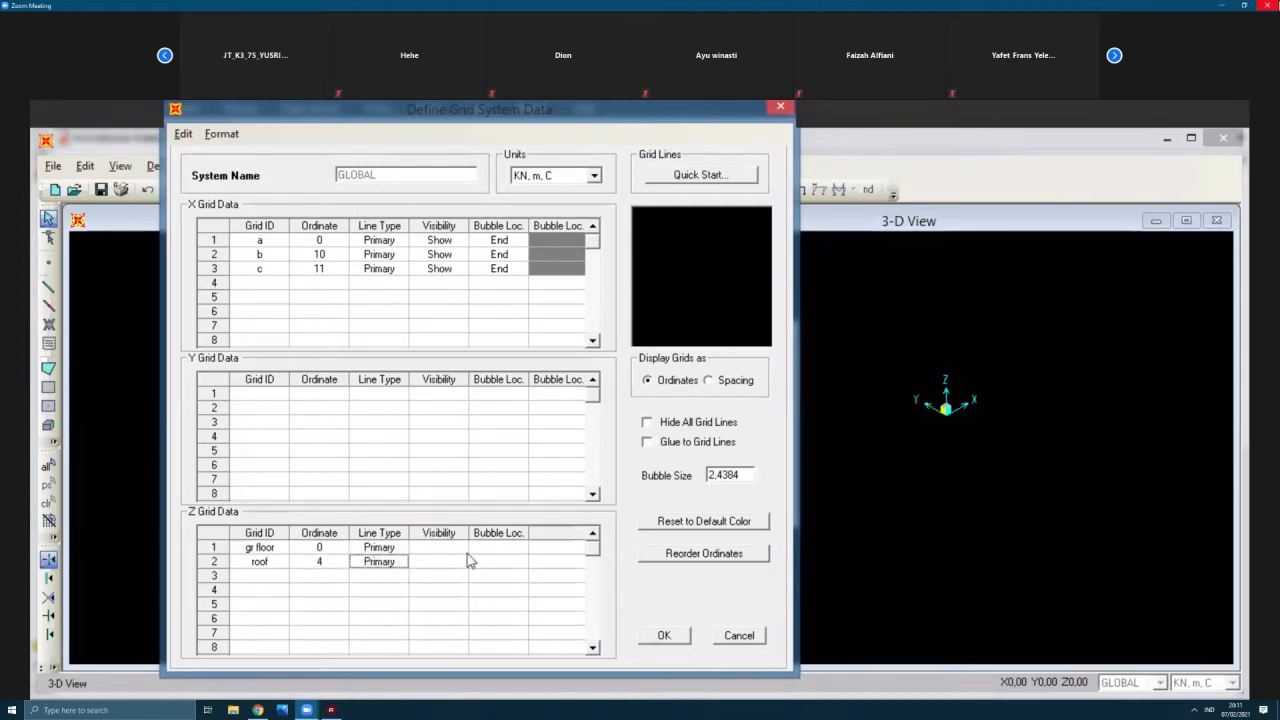
click(437, 547)
click(437, 563)
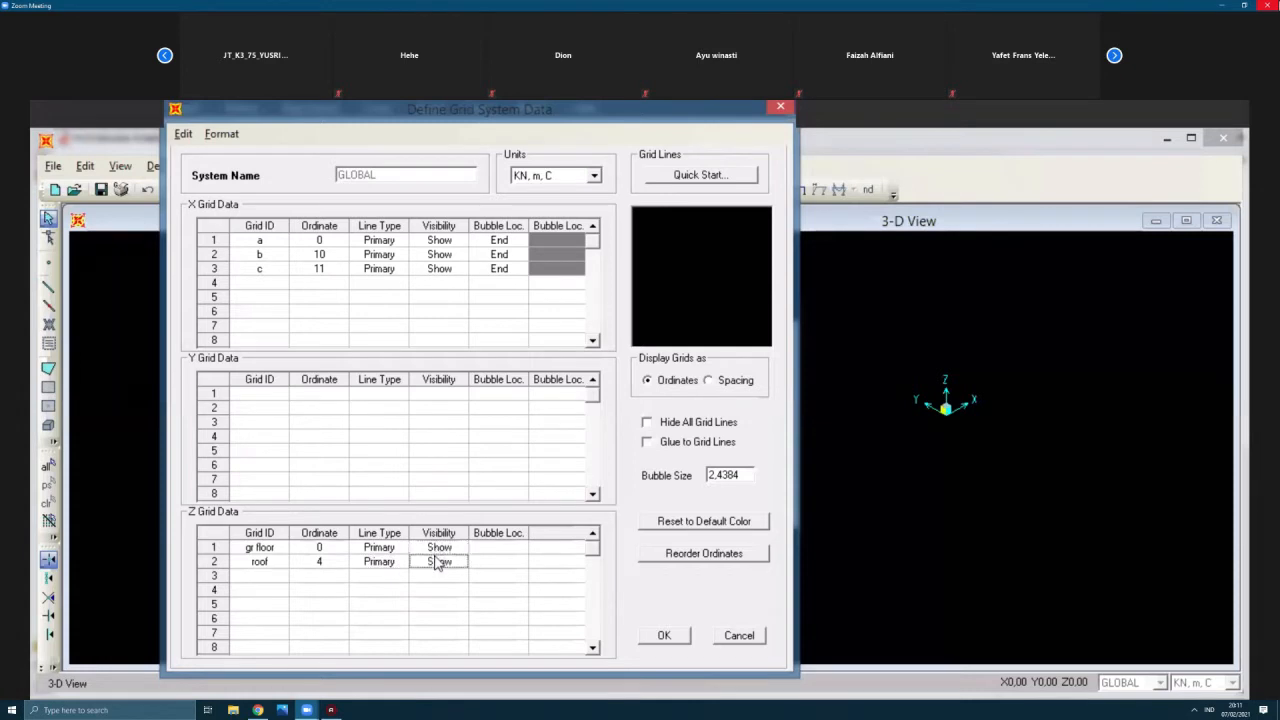
click(513, 549)
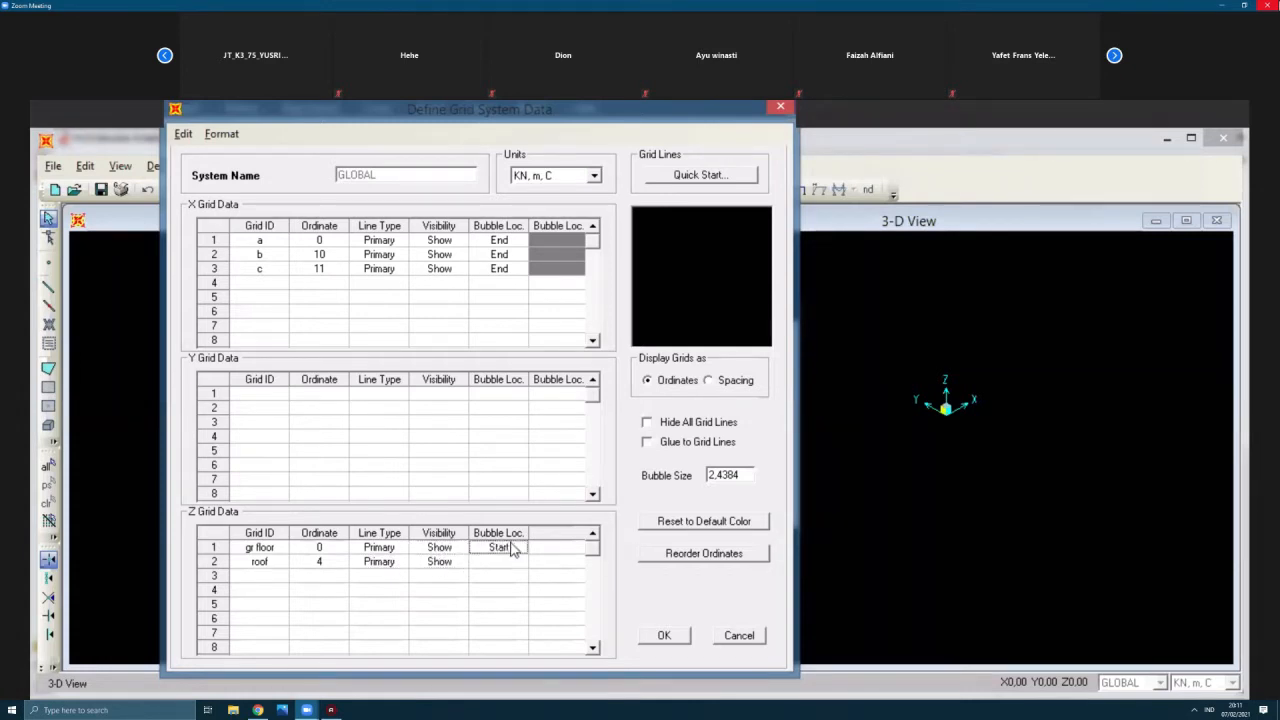
click(512, 549)
click(502, 563)
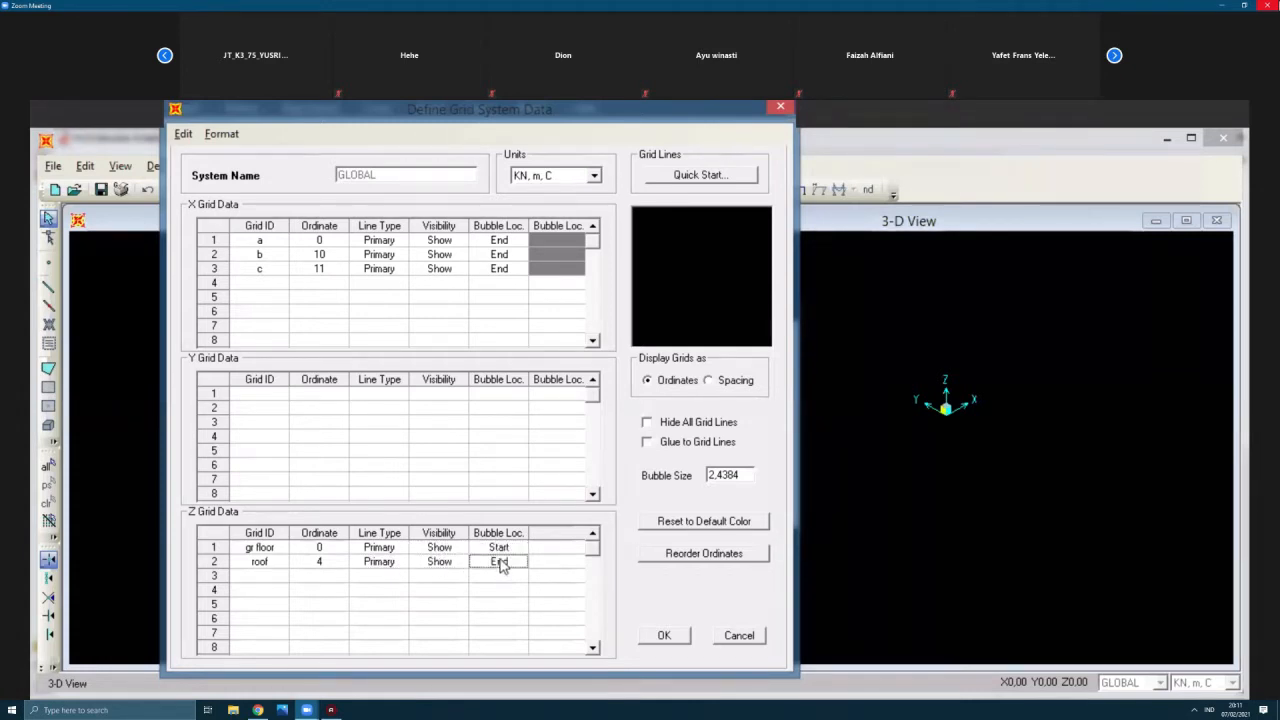
click(502, 563)
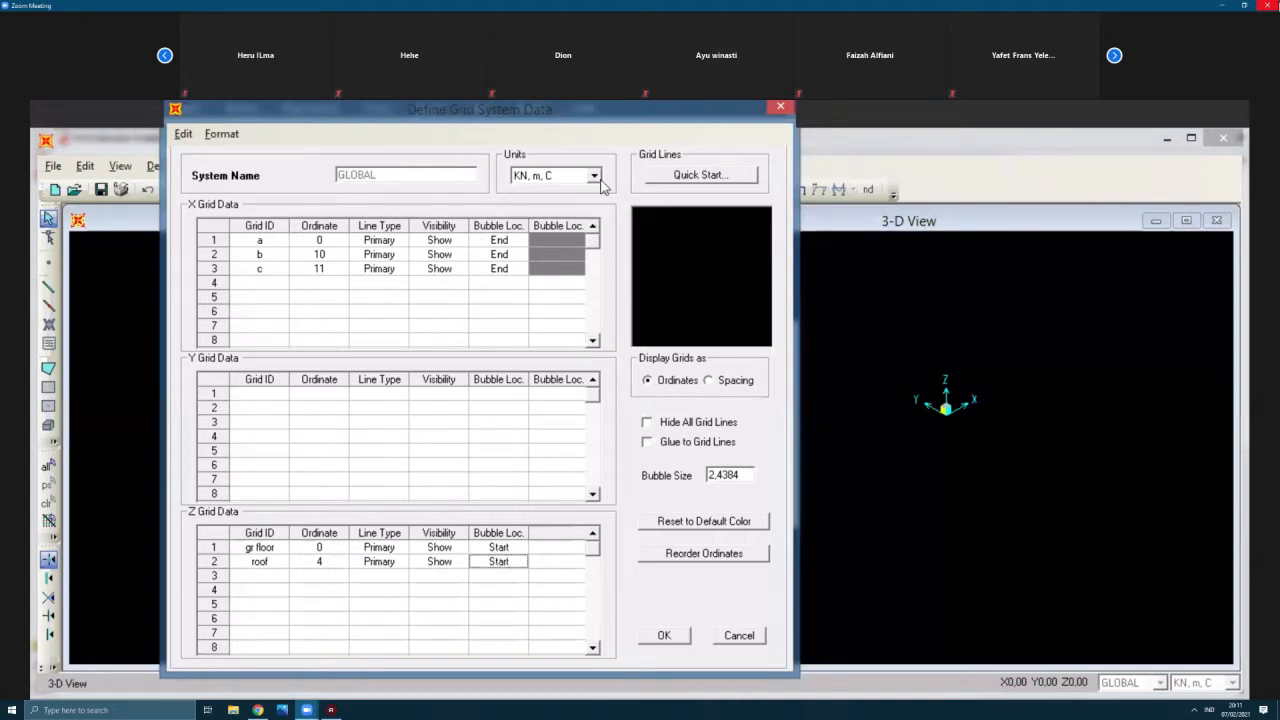
click(664, 640)
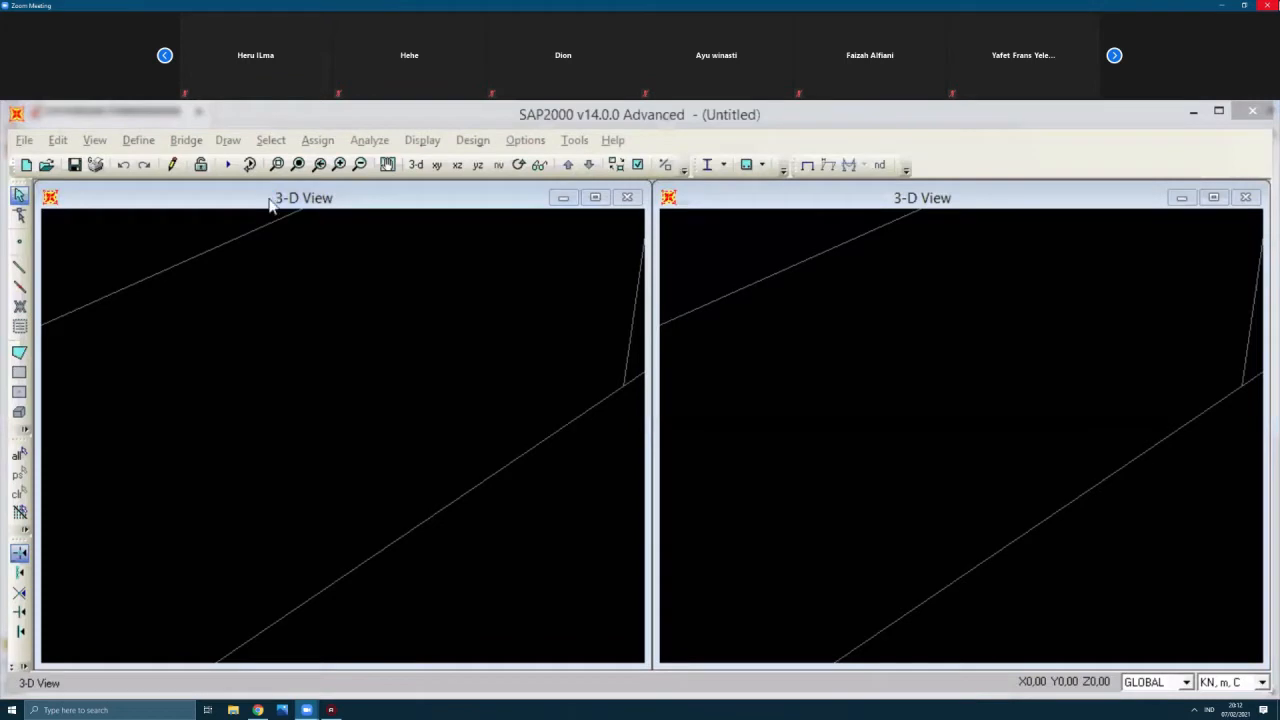
Step: Set the active 3-D view window to a 2D view of the X-Z plane at Y = 0
click(93, 141)
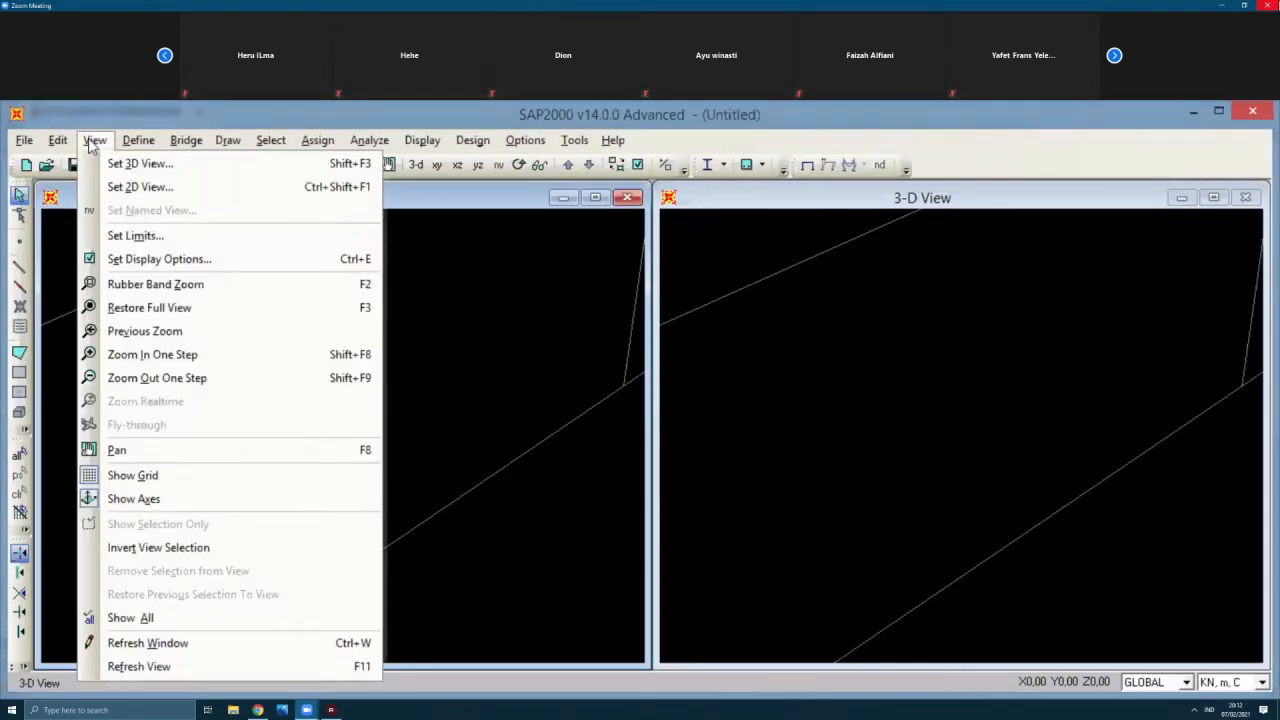
click(140, 187)
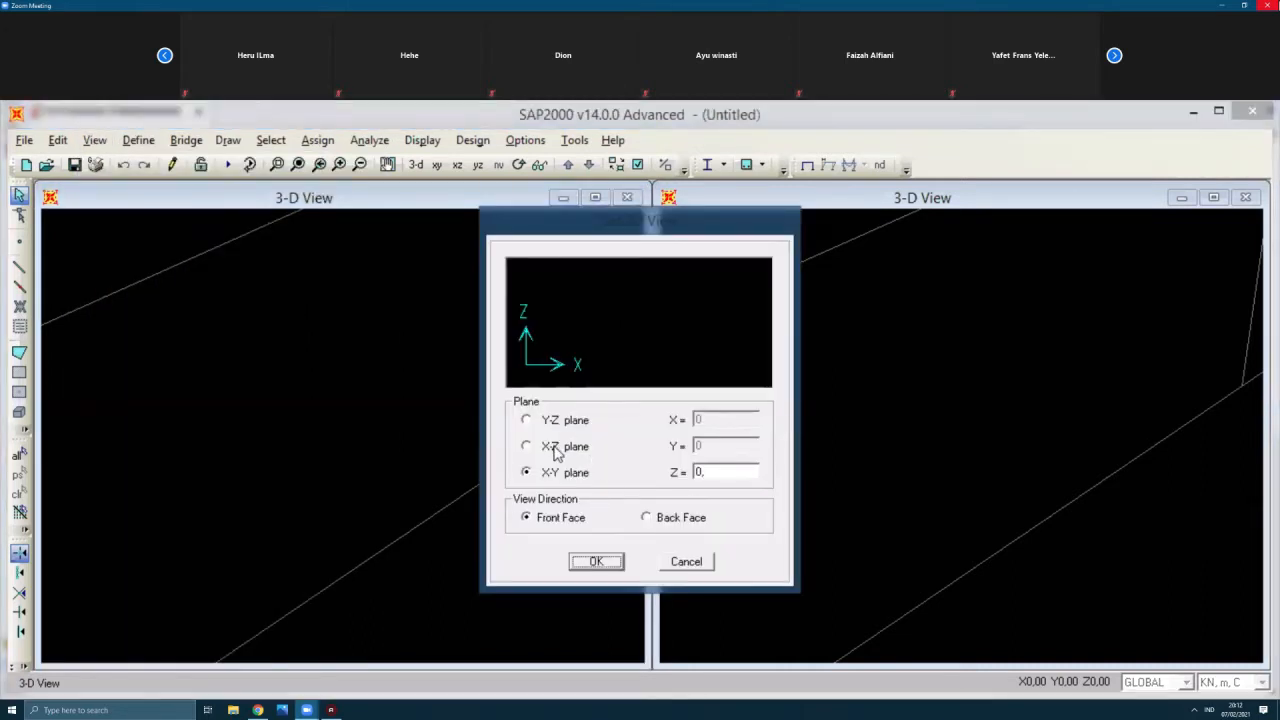
click(562, 446)
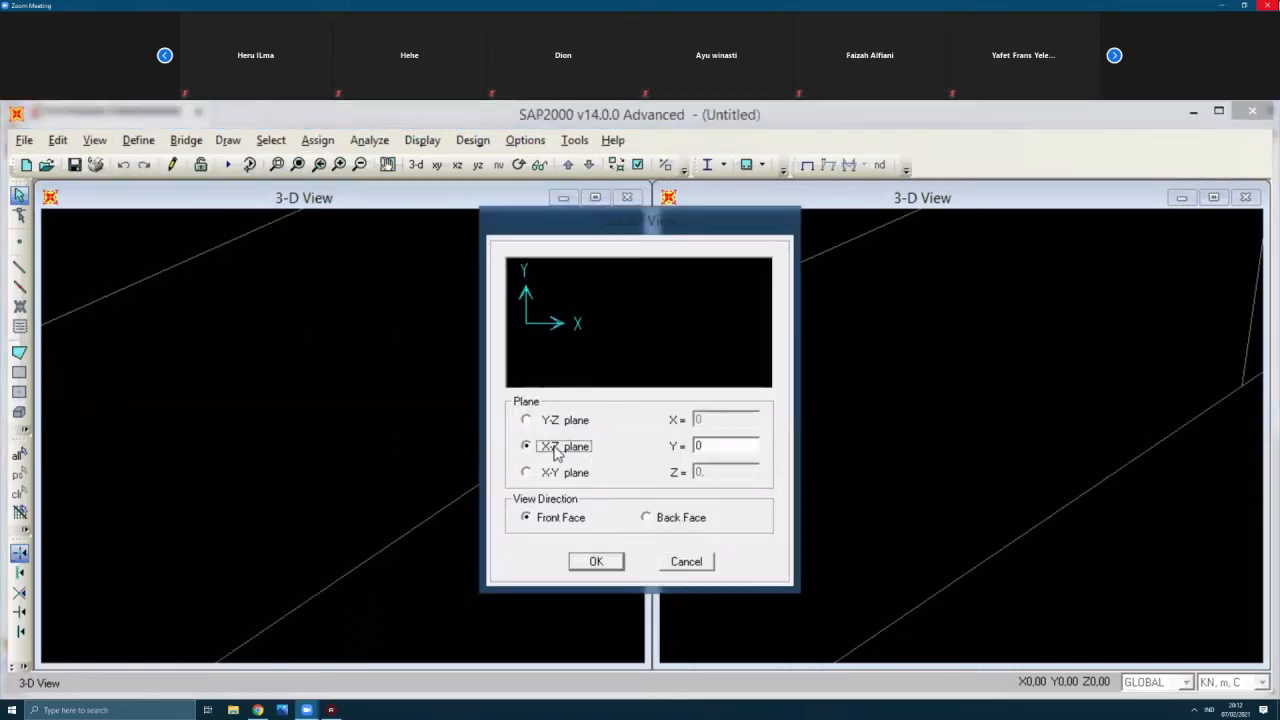
click(597, 558)
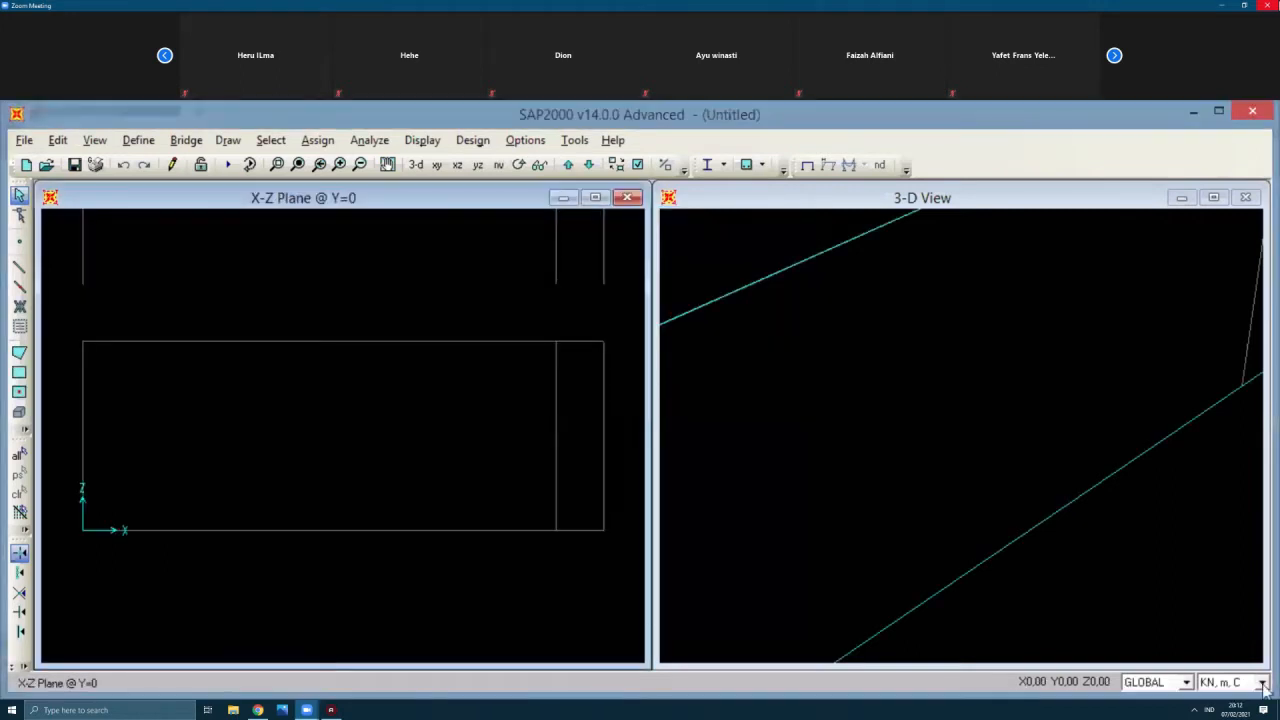
Step: Switch the remaining 3-D view window to the X-Z plane at Y = 0 as well
click(777, 200)
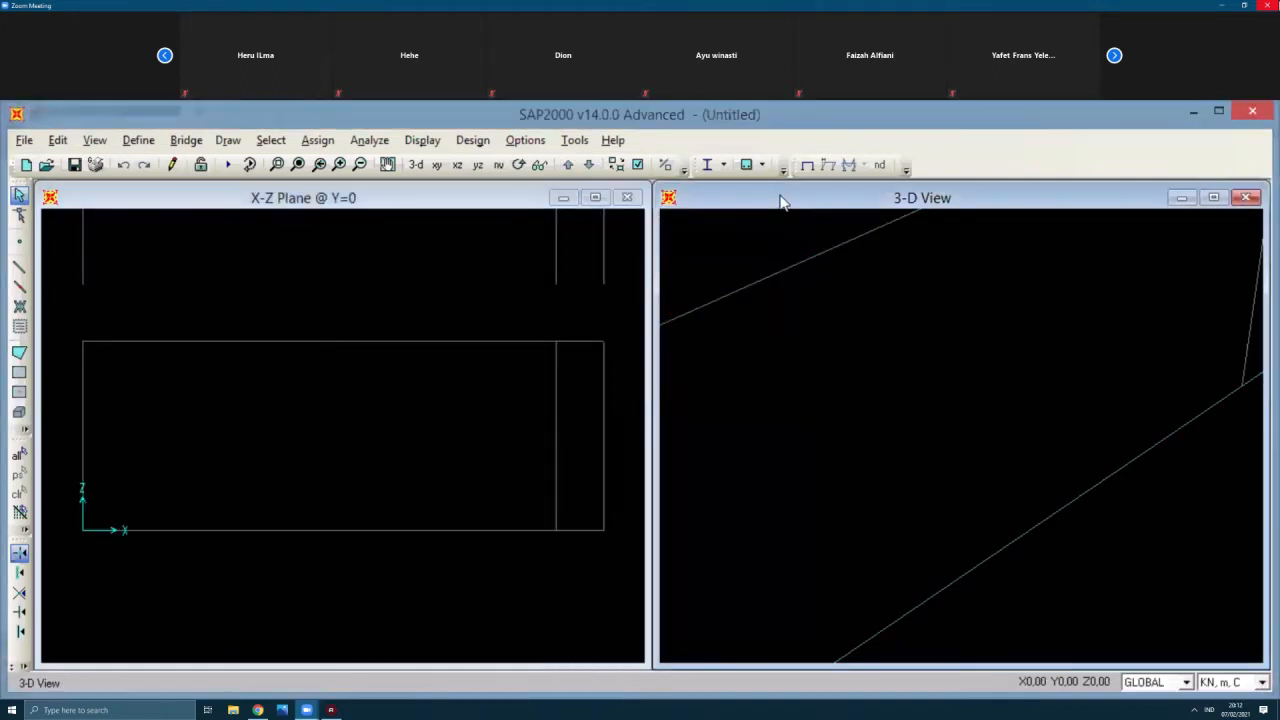
click(92, 140)
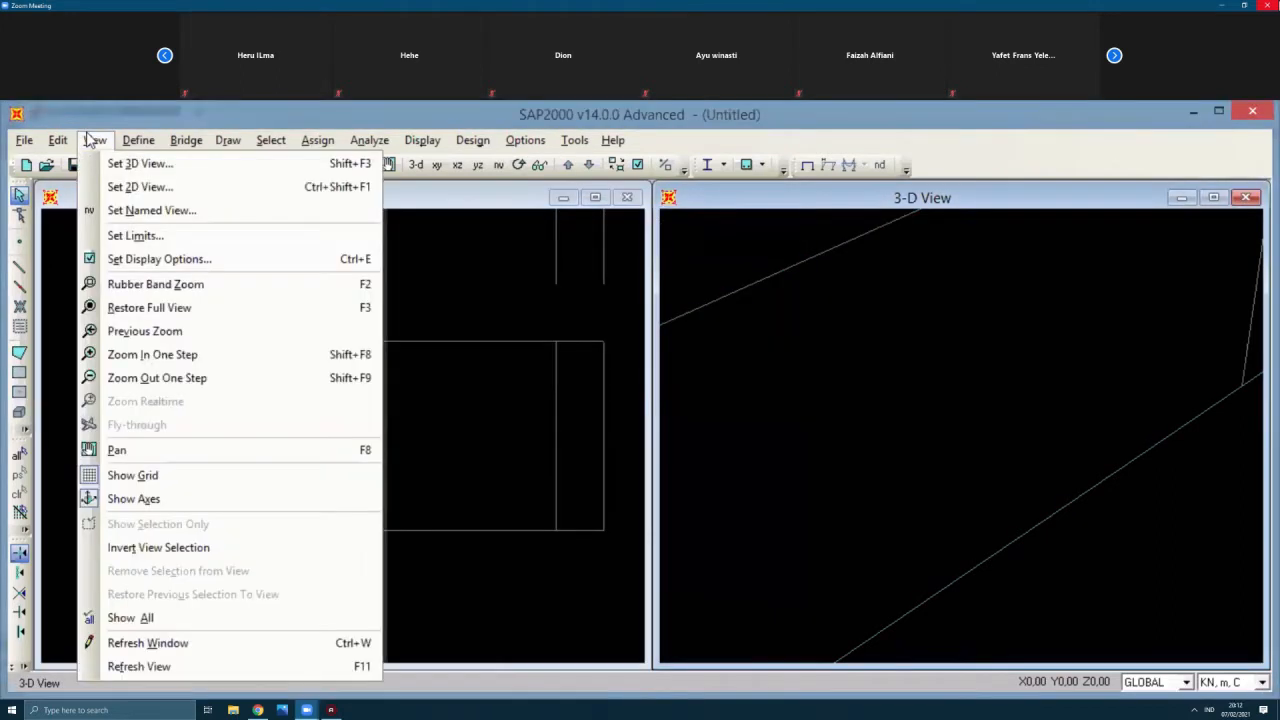
click(132, 190)
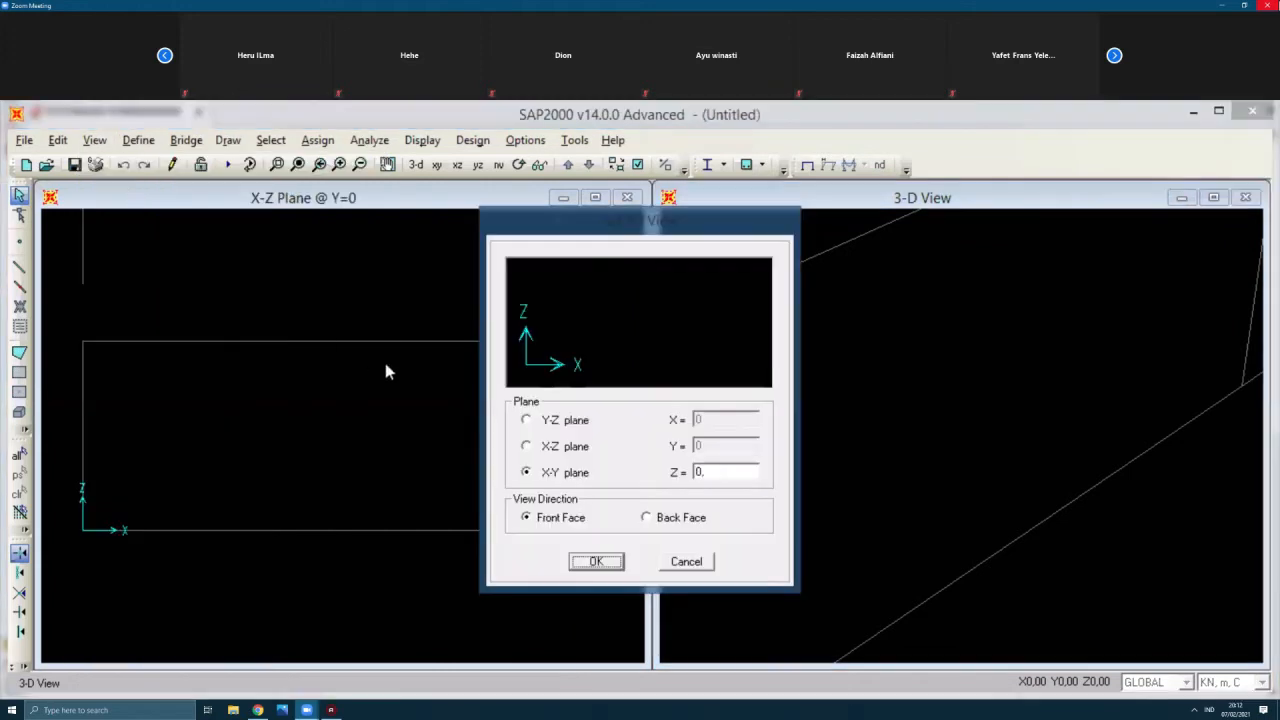
click(527, 446)
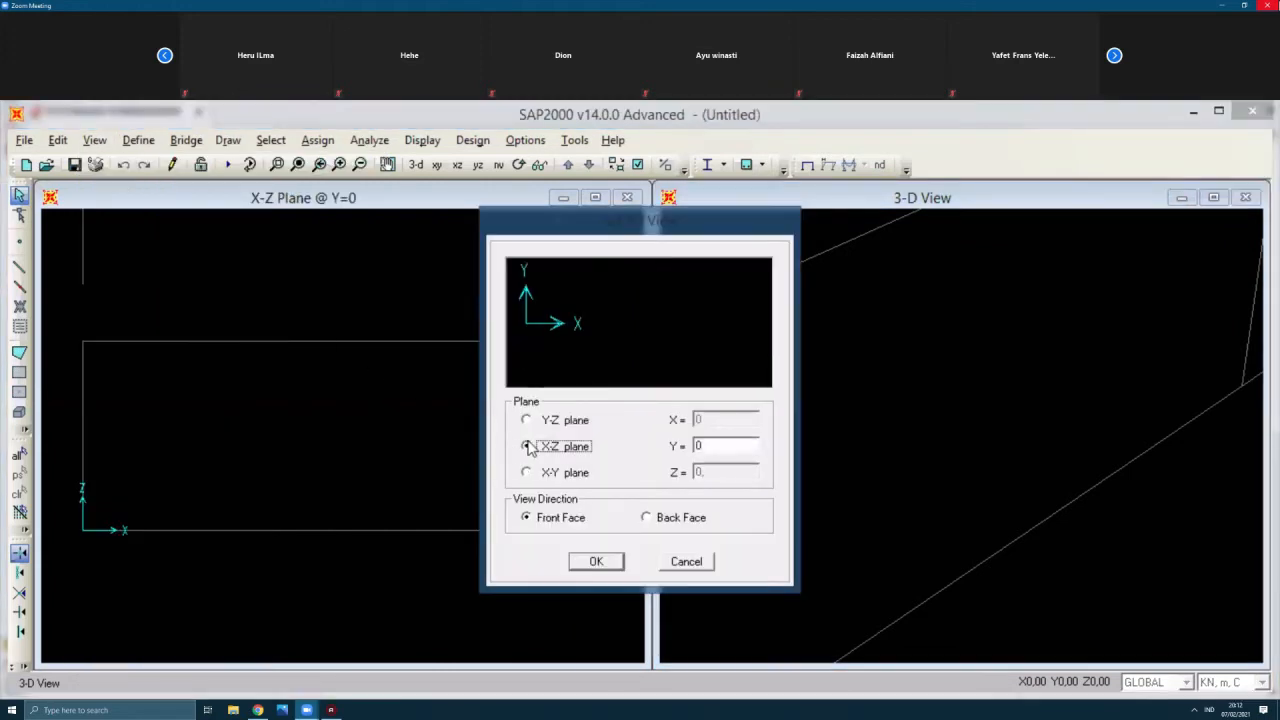
click(596, 562)
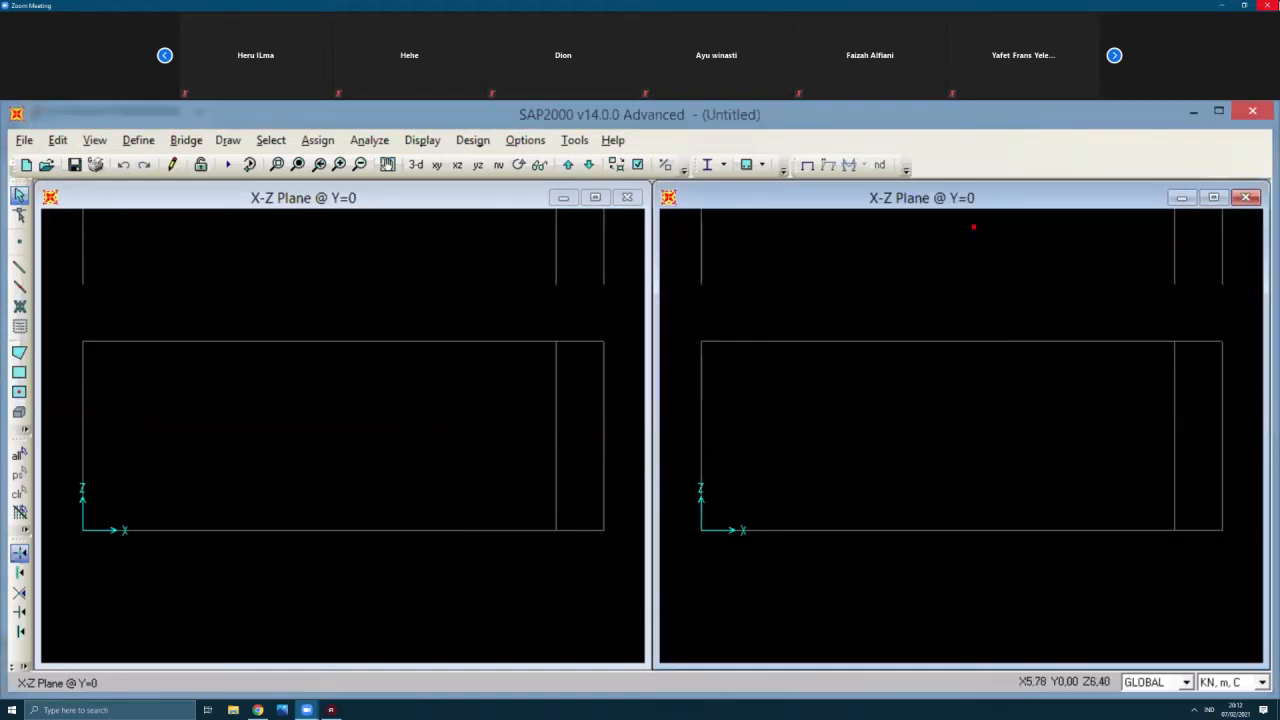
Step: Draw two straight frame columns from Z = 0 to Z = 4 m, on the grid lines at X = 0 and X = 10 m
click(229, 143)
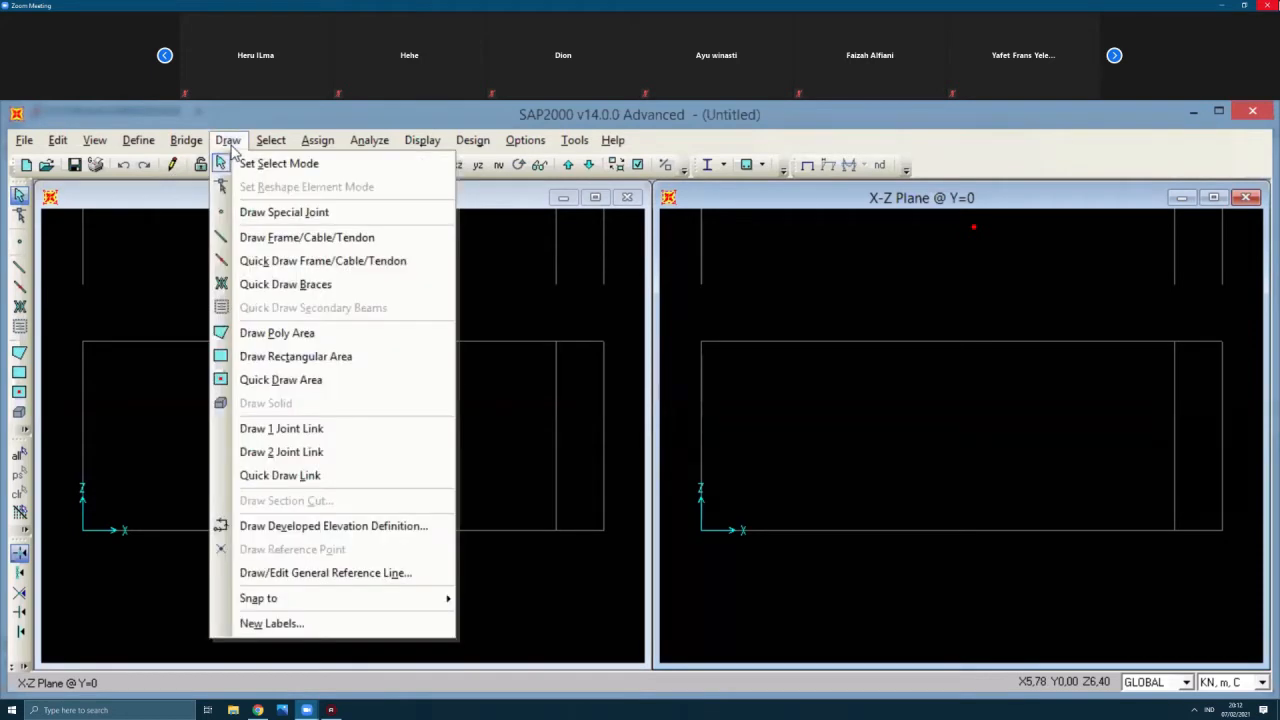
click(268, 238)
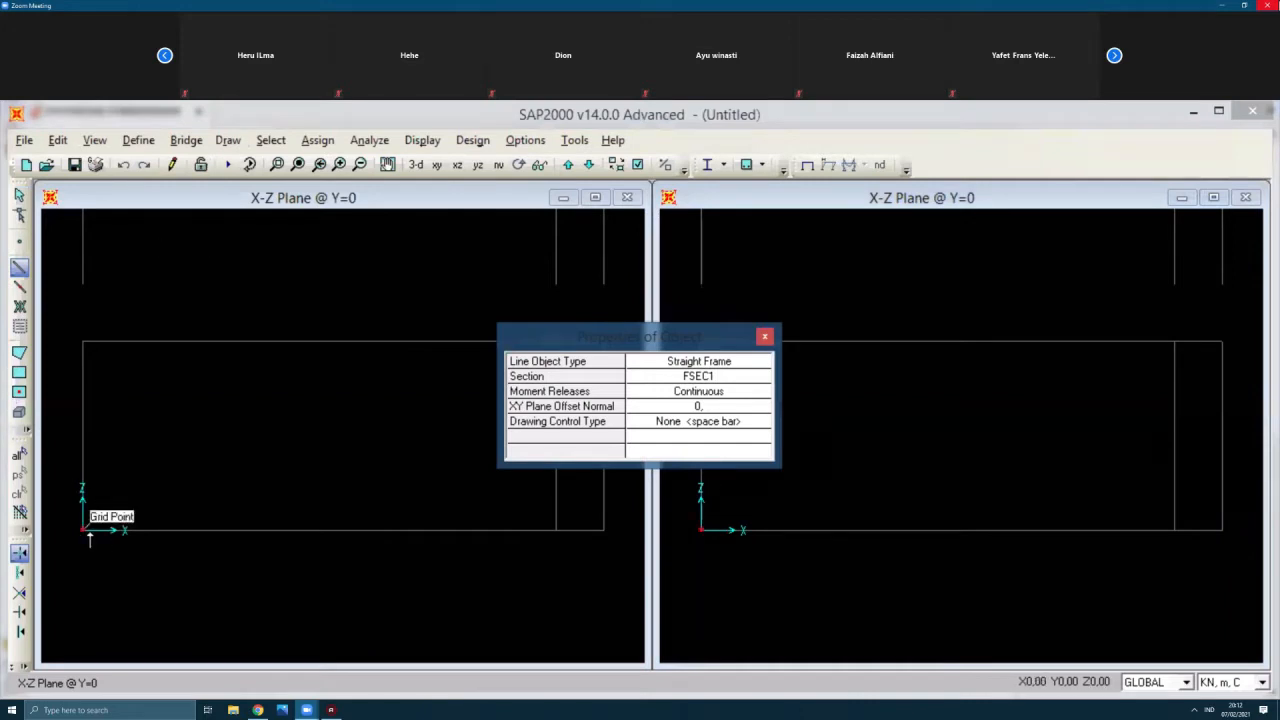
click(83, 531)
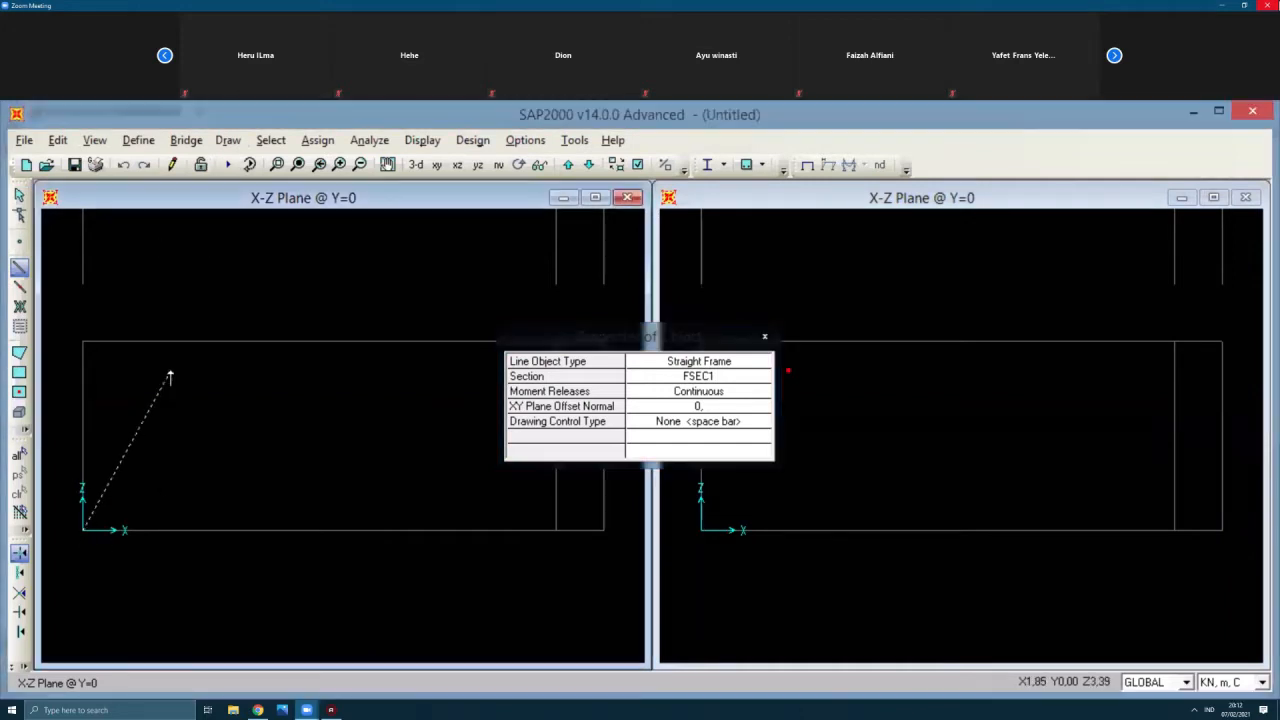
click(85, 346)
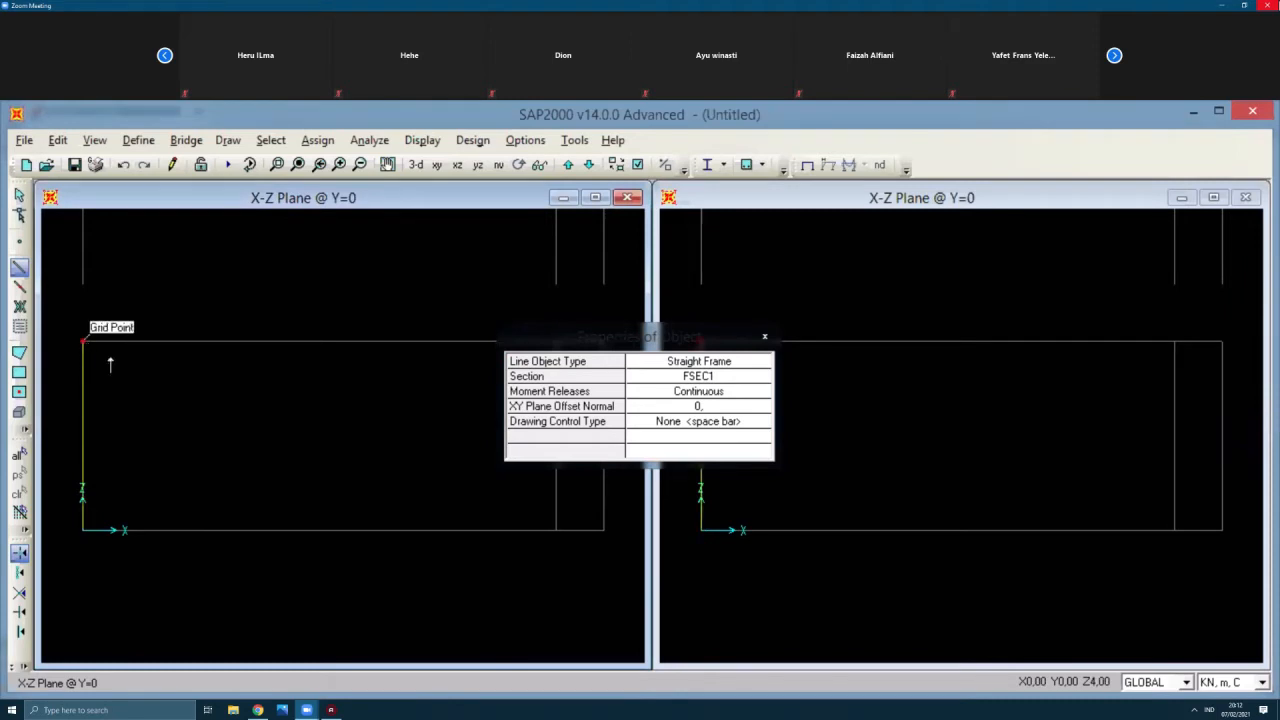
middle_drag(369, 476, 196, 432)
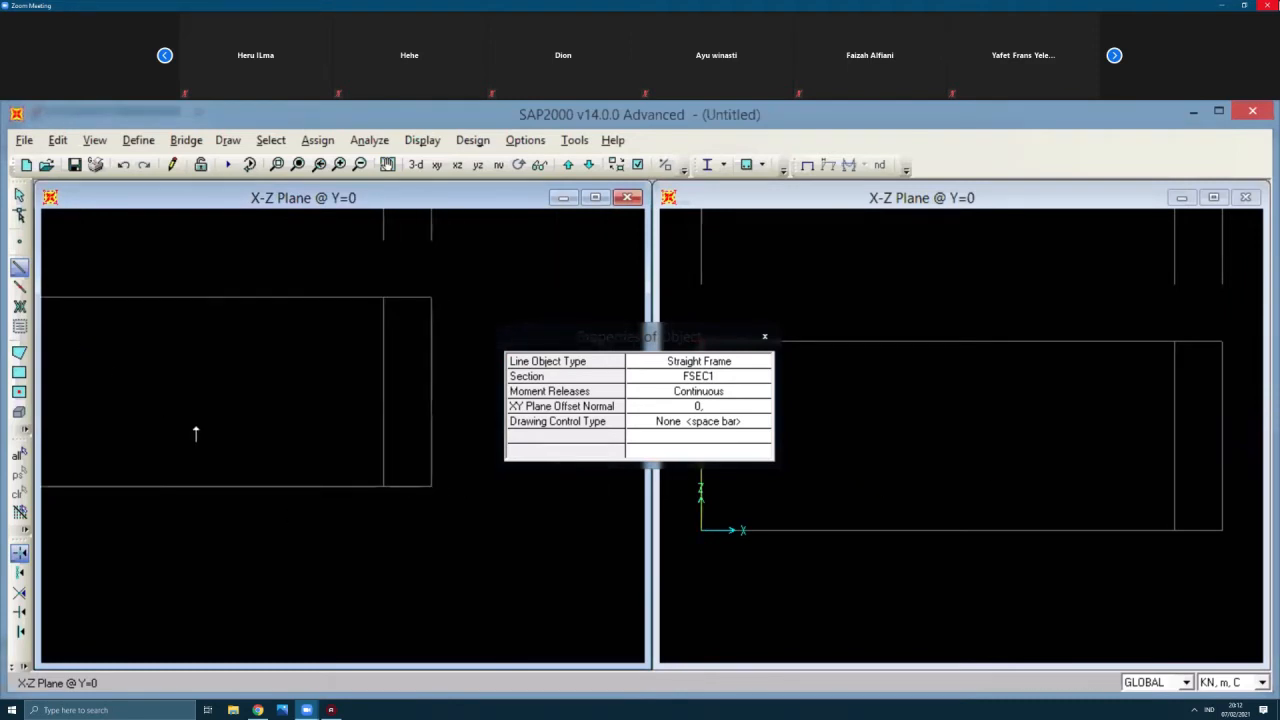
click(381, 487)
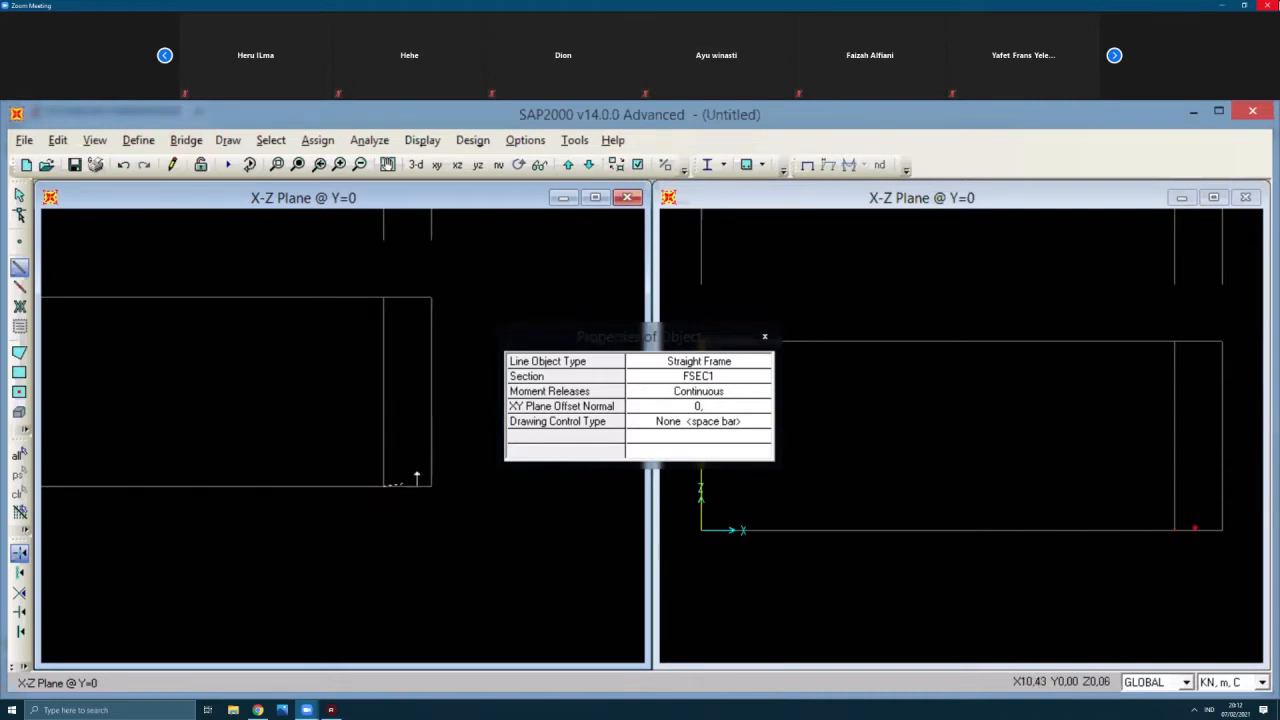
click(384, 298)
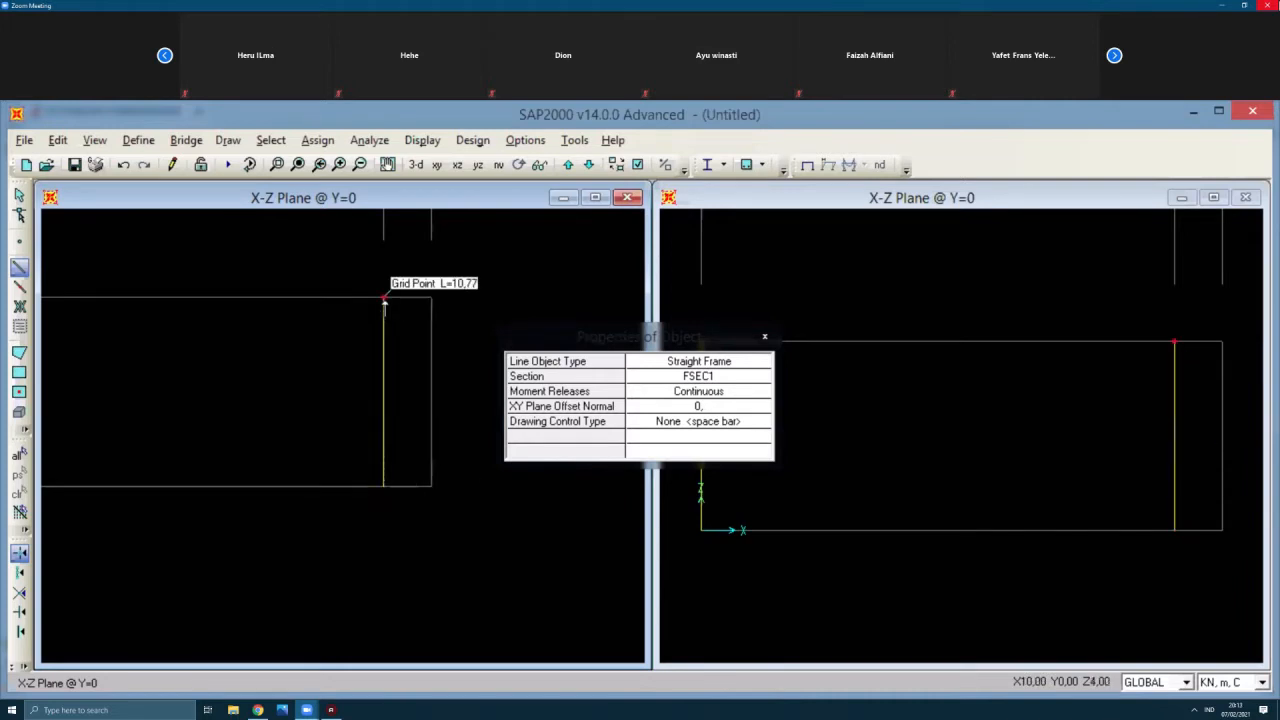
right_click(384, 300)
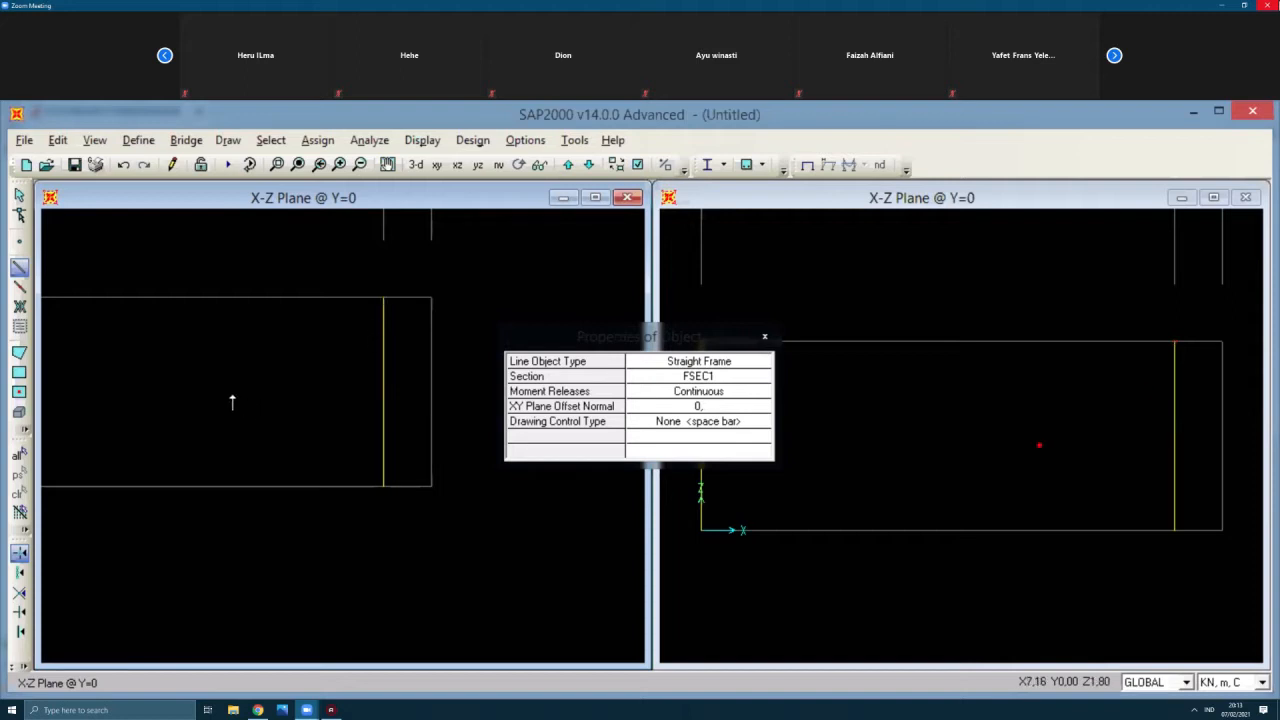
Step: Draw the roof beam at Z = 4 m between the two column tops, from X = 0 to X = 10 m
mouse_move(232, 394)
middle_down()
mouse_move(560, 443)
mouse_move(545, 446)
middle_up()
click(229, 352)
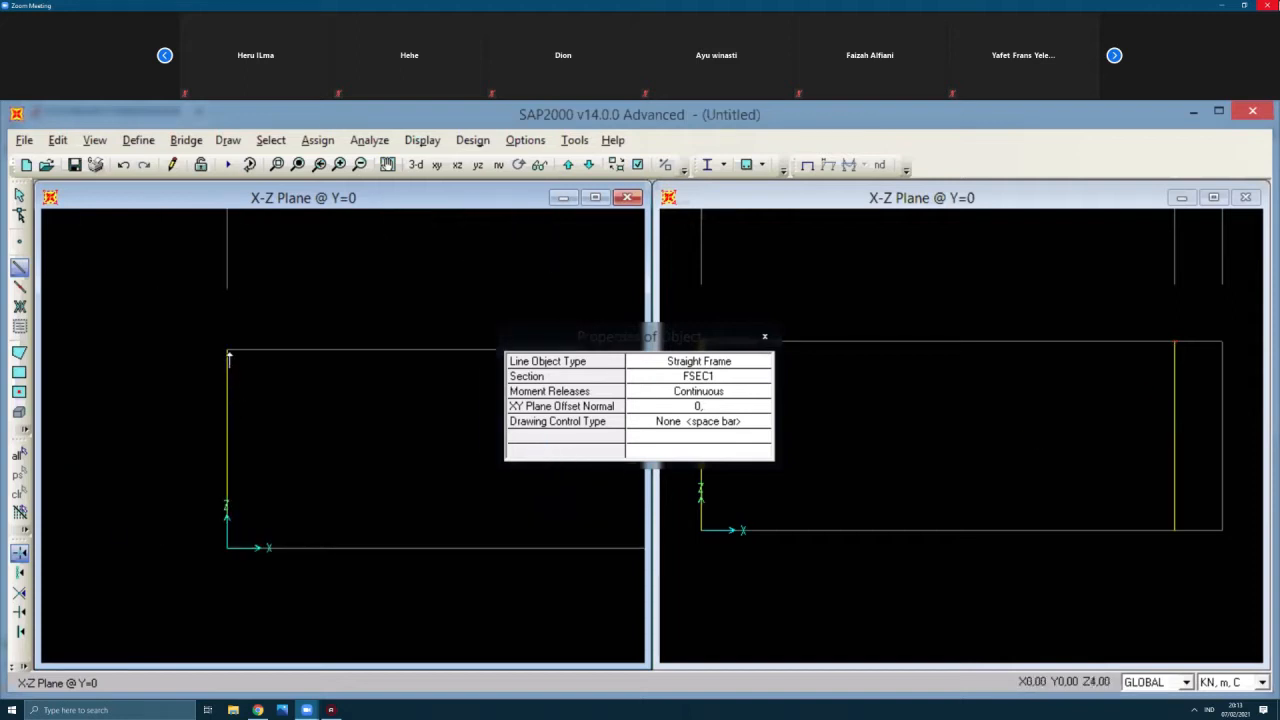
middle_drag(400, 428, 130, 453)
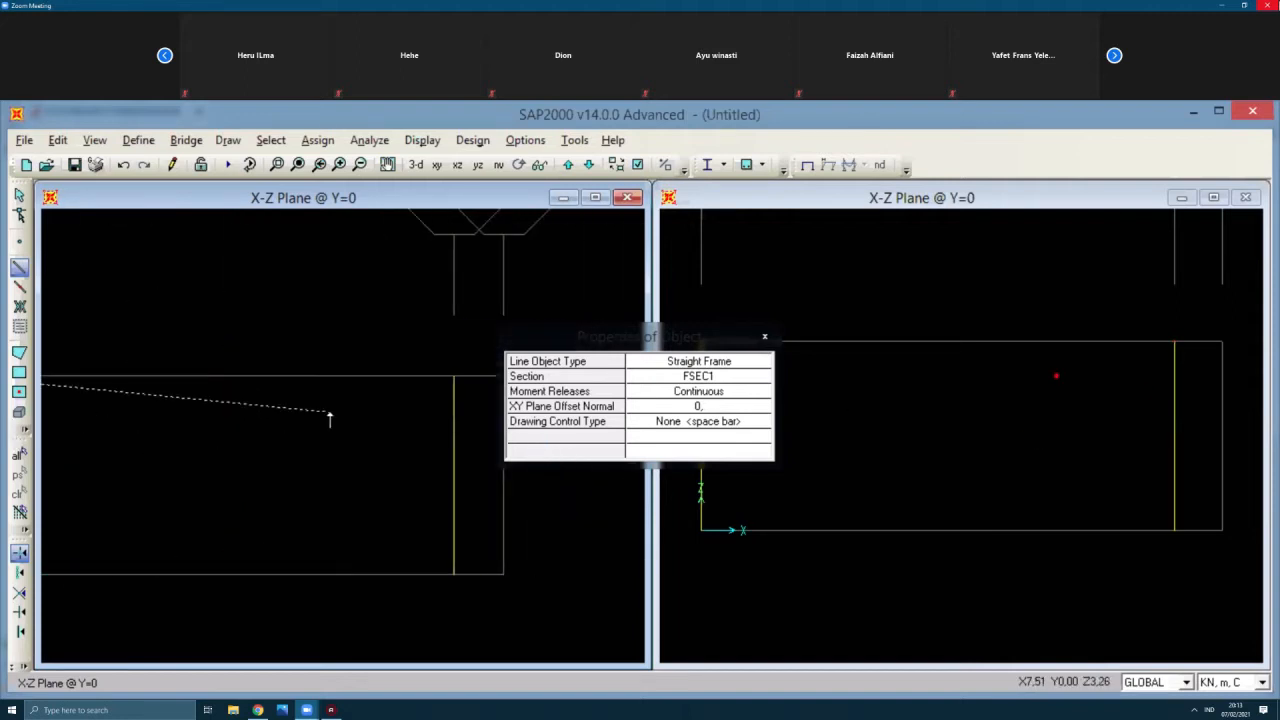
scroll(327, 418, down, 1)
middle_drag(327, 421, 149, 434)
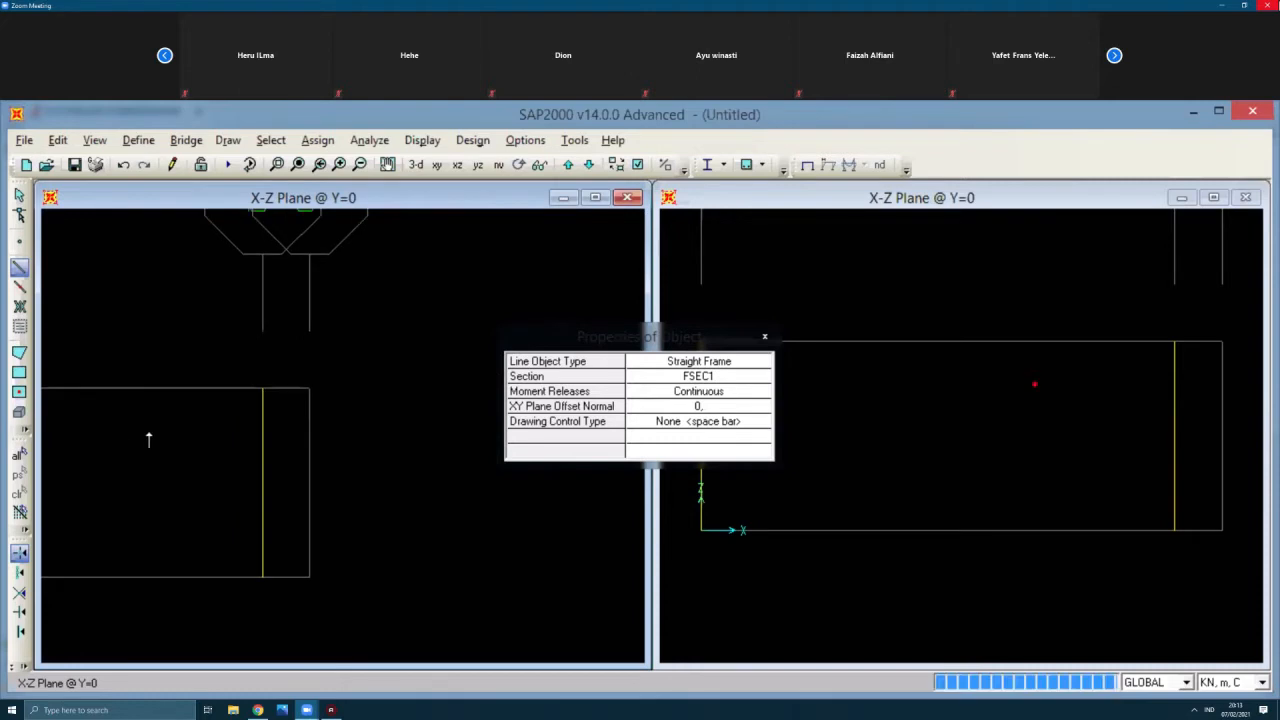
click(262, 388)
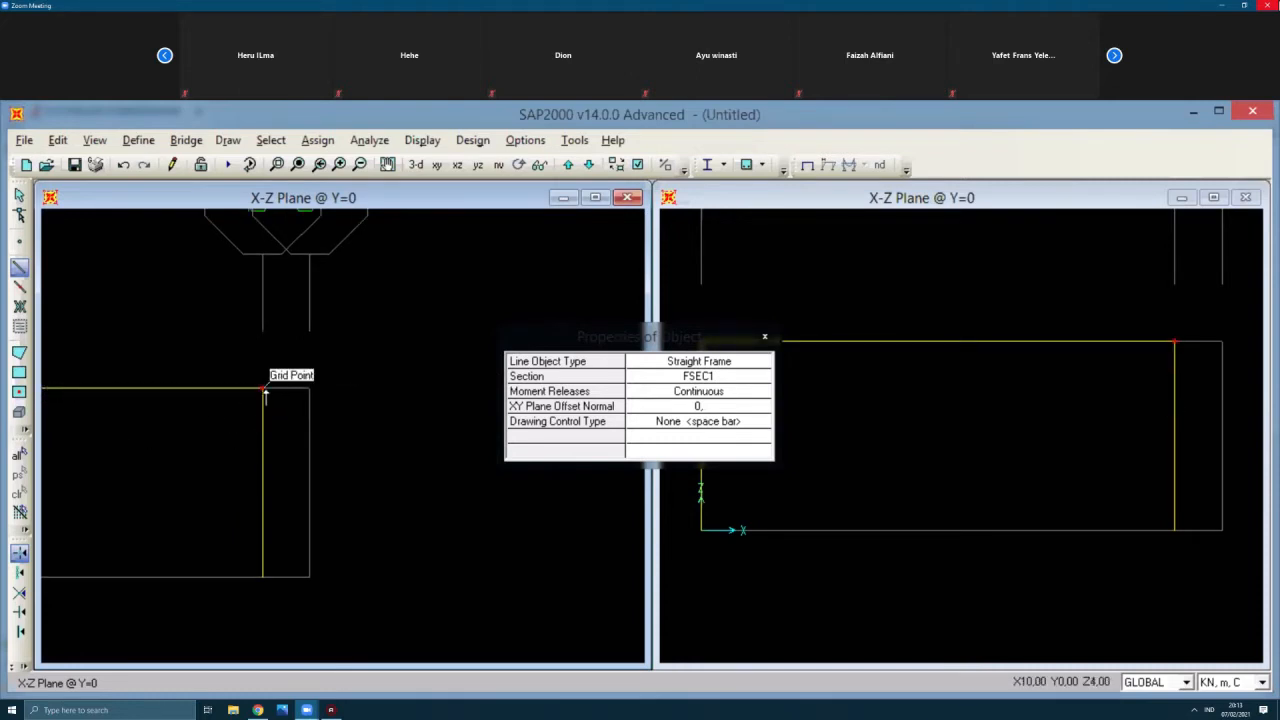
Step: Continue the roof beam with the overhang from X = 10 to X = 11 m and end frame drawing
click(308, 388)
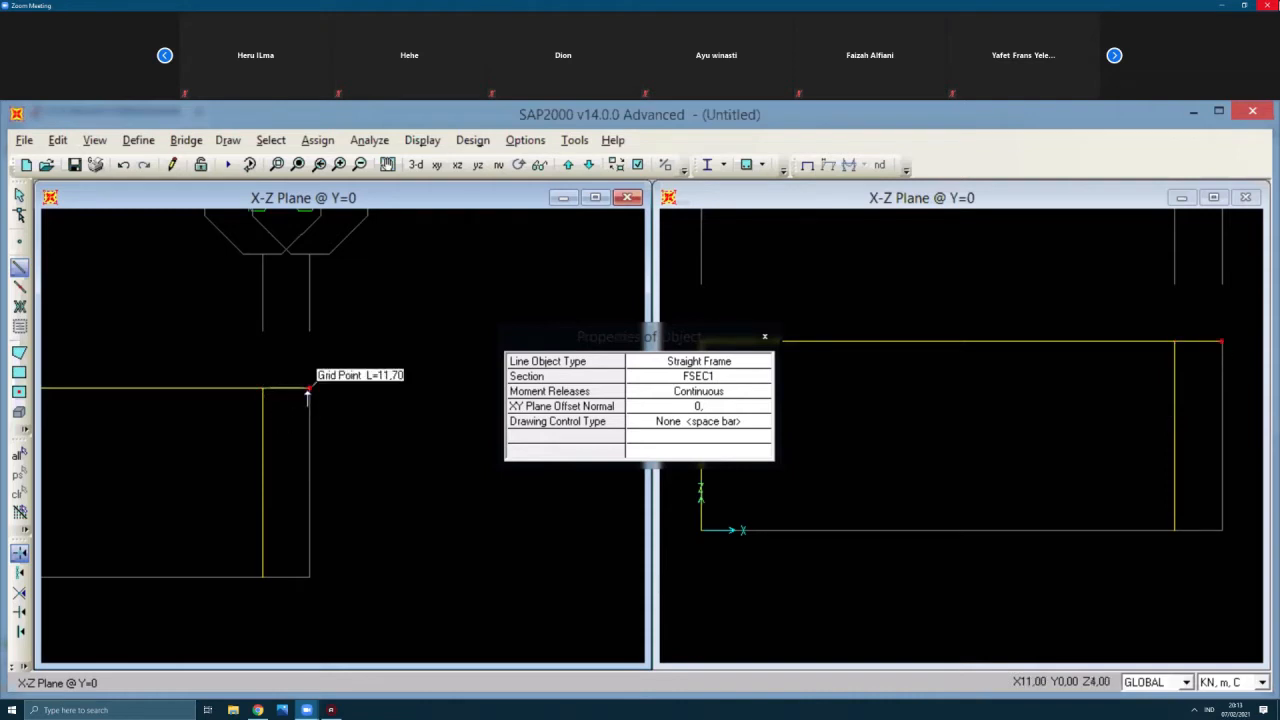
middle_drag(151, 438, 436, 425)
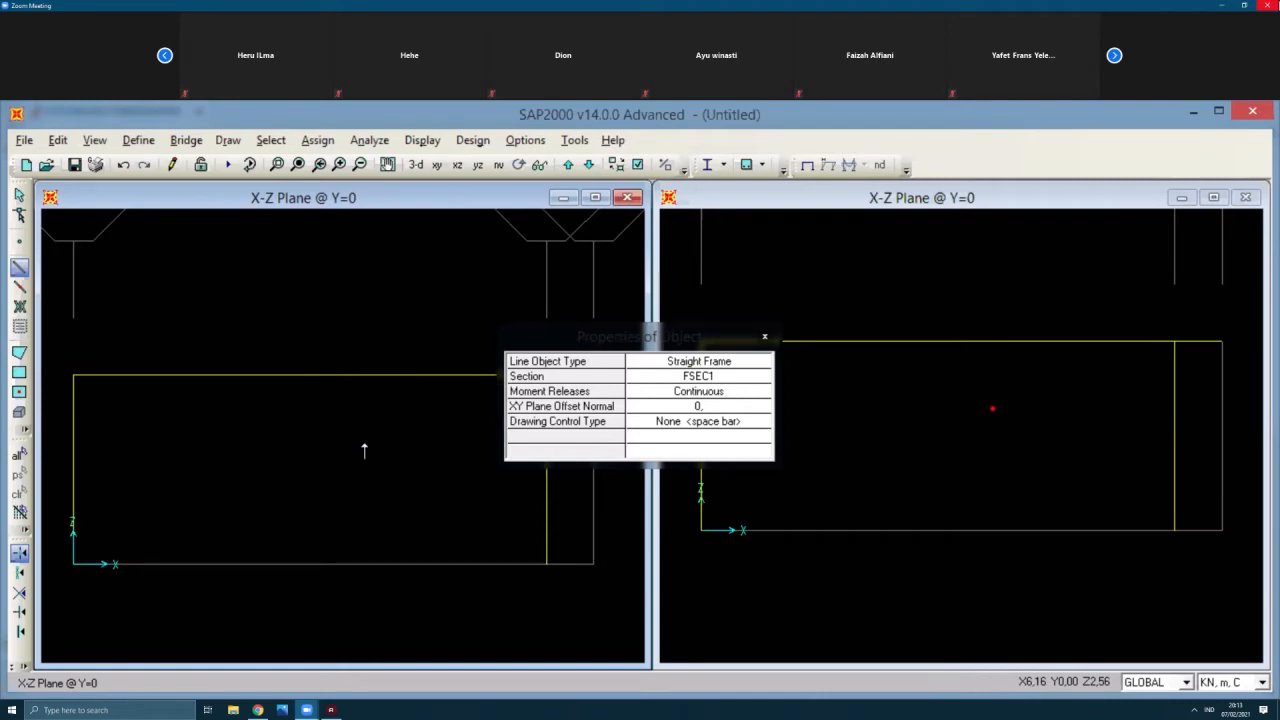
key(Escape)
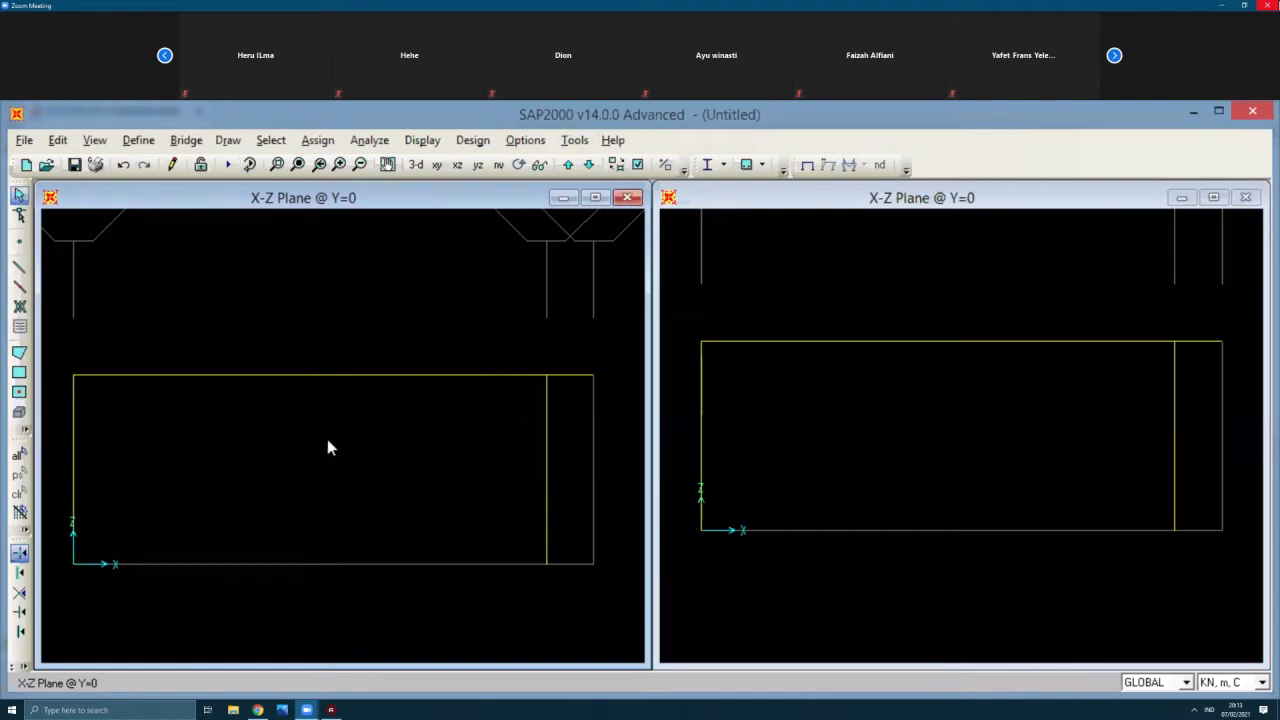
middle_drag(327, 439, 347, 401)
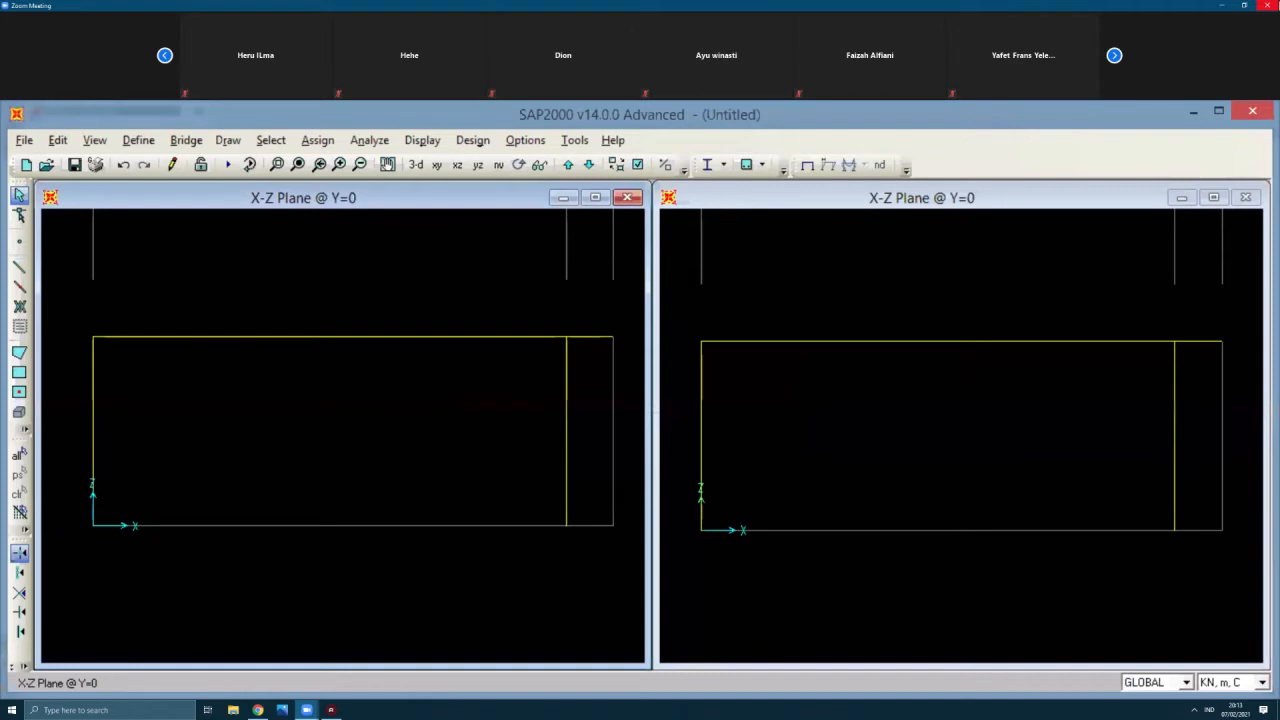
scroll(572, 321, down, 1)
middle_drag(572, 321, 565, 348)
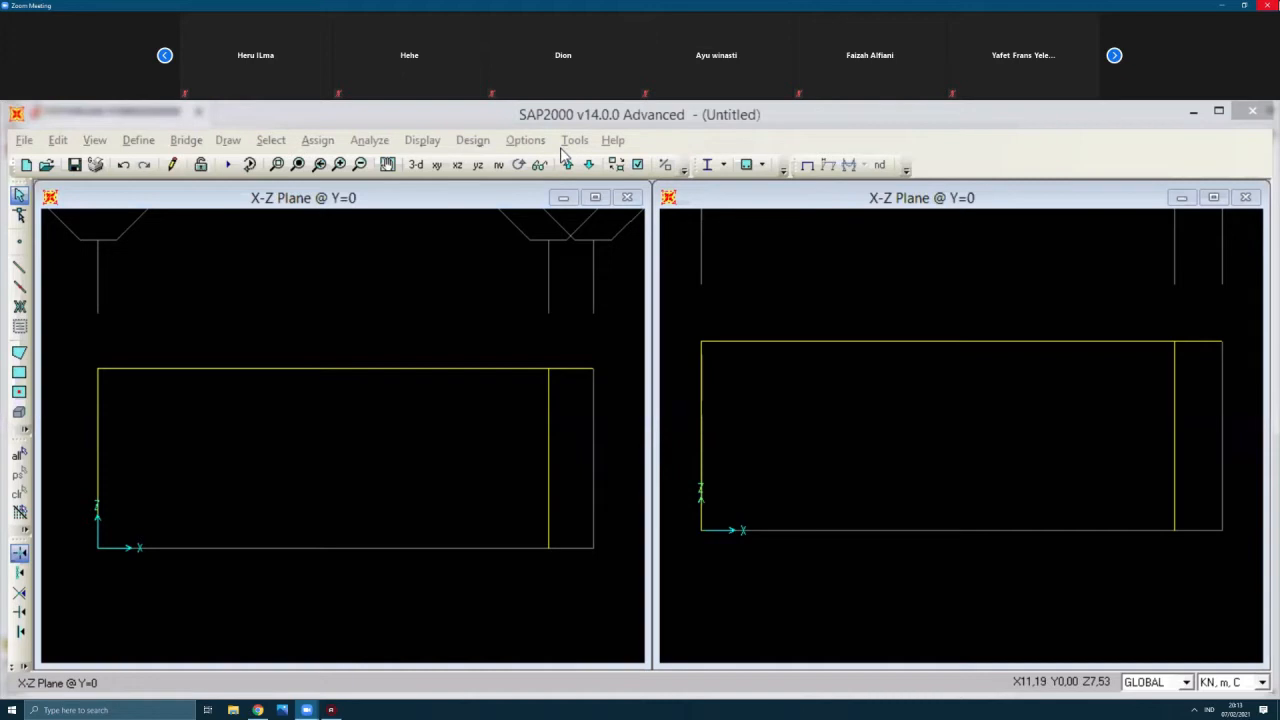
Step: Check the supports in the PDF drawing and assign fixed restraints, all translations and rotations, to both column base joints
click(819, 673)
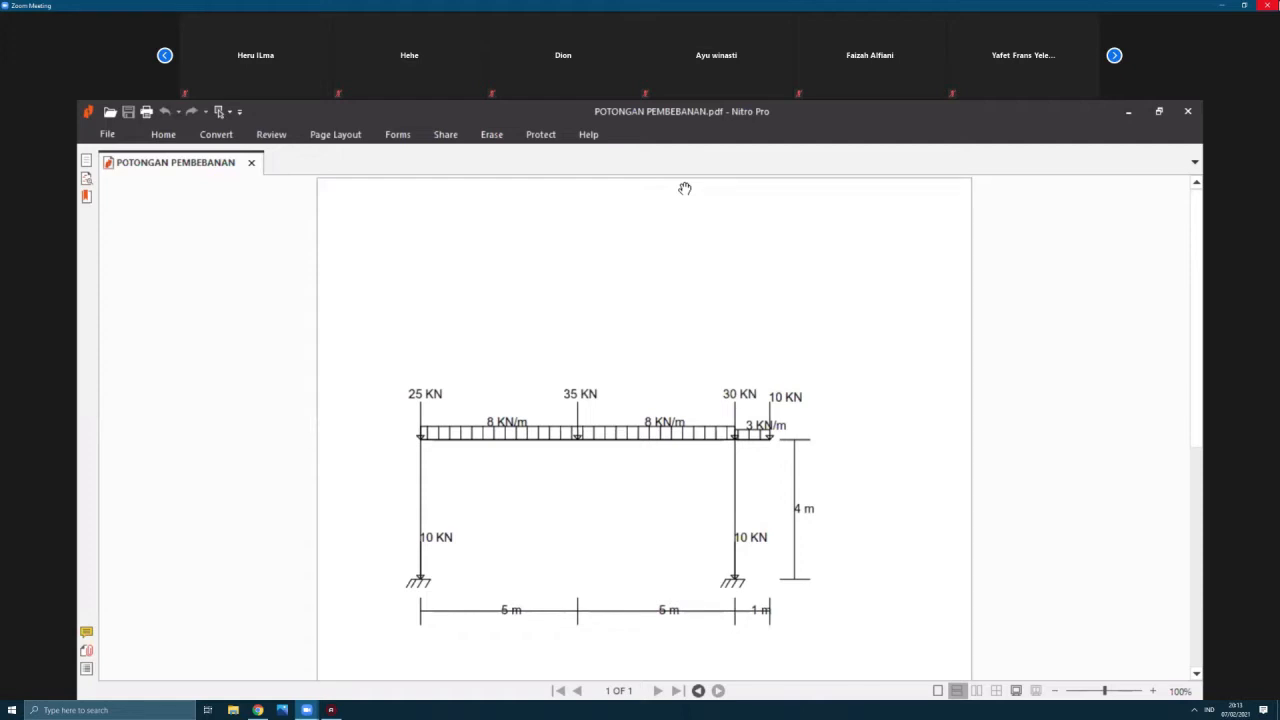
key(alt+Tab)
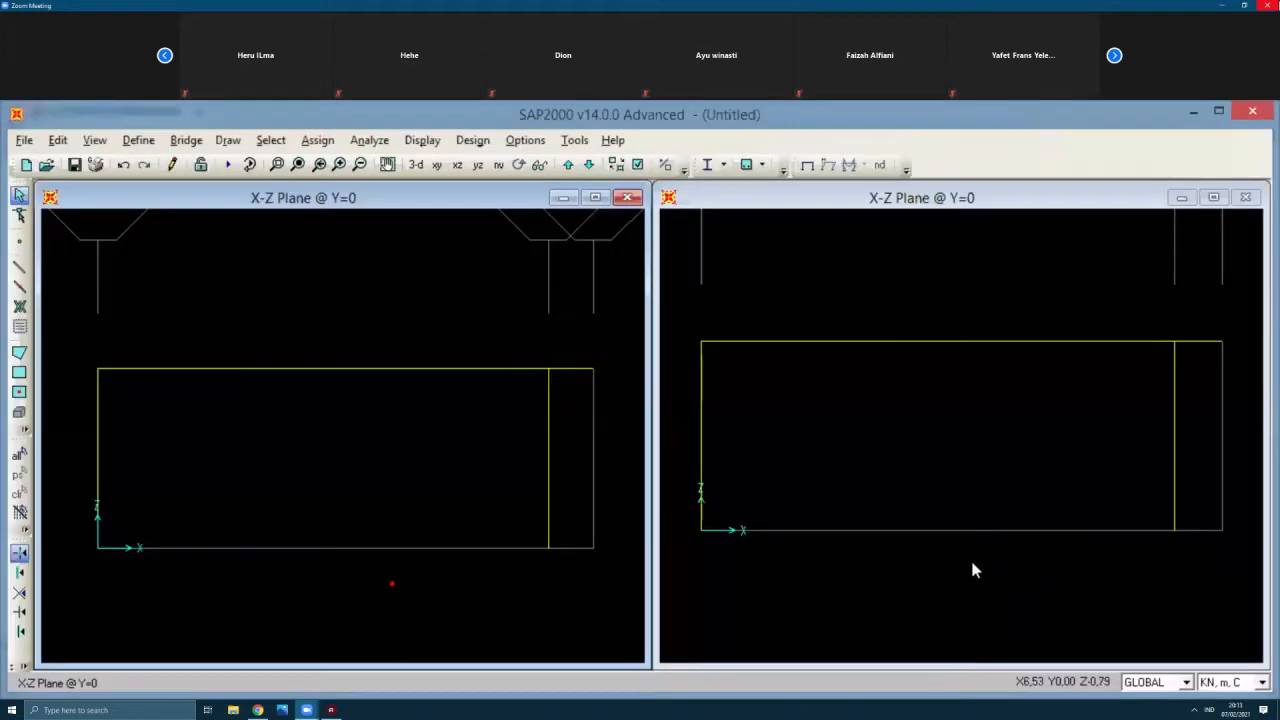
click(554, 549)
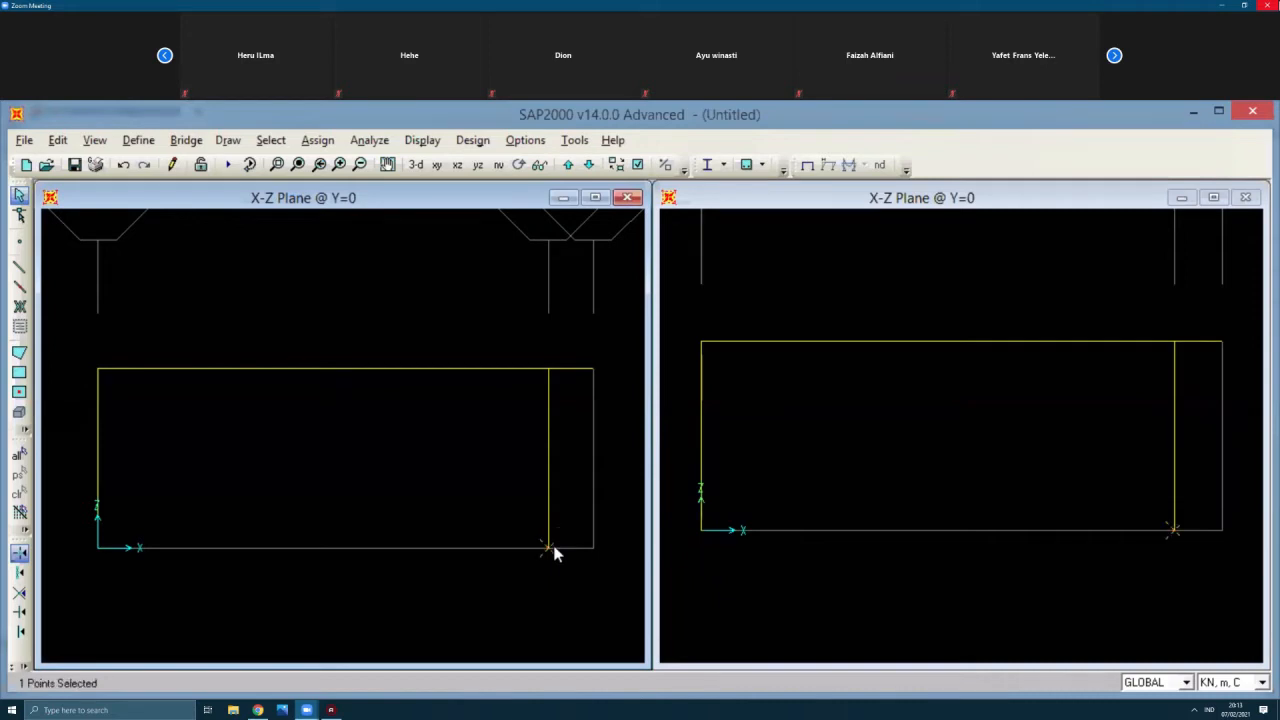
click(100, 548)
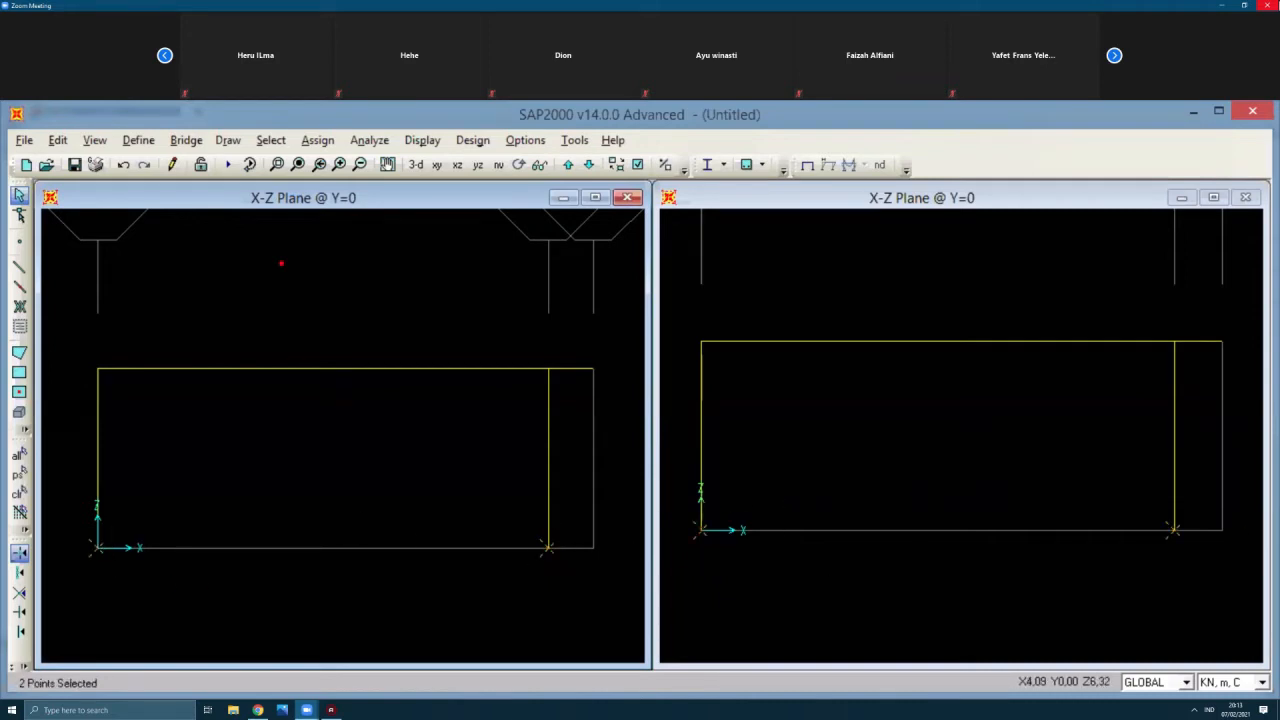
click(317, 140)
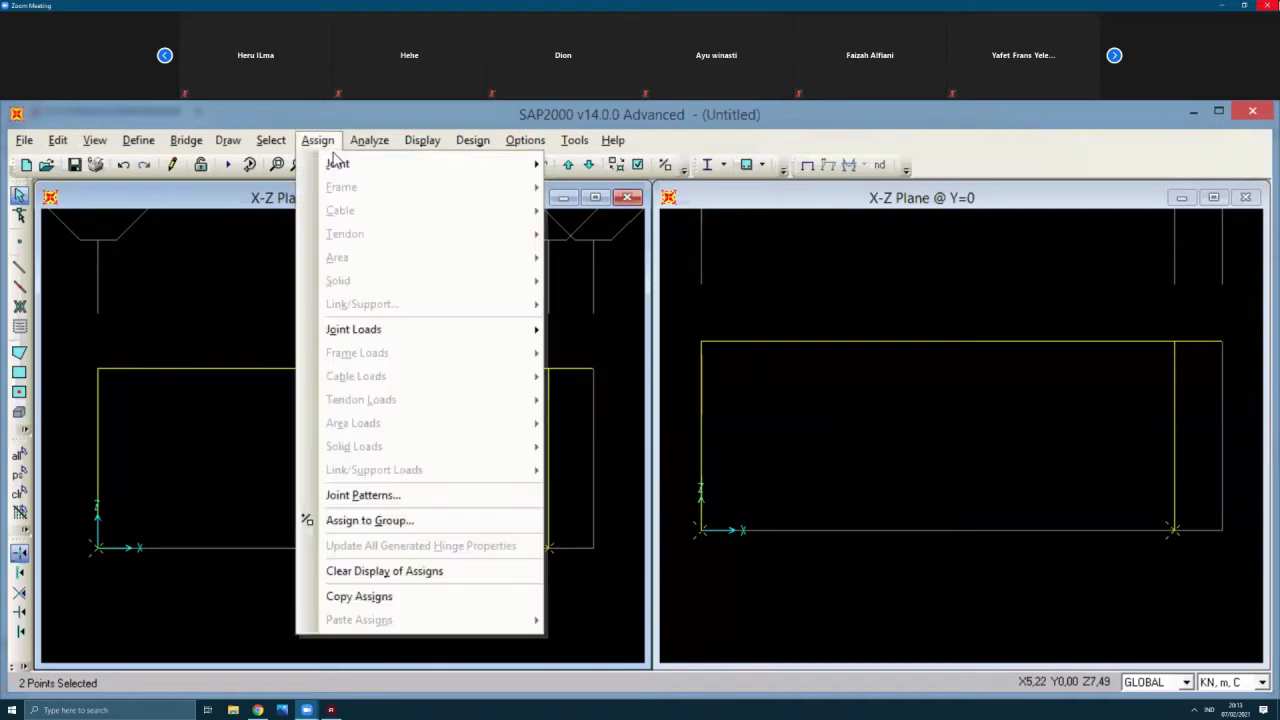
mouse_move(340, 163)
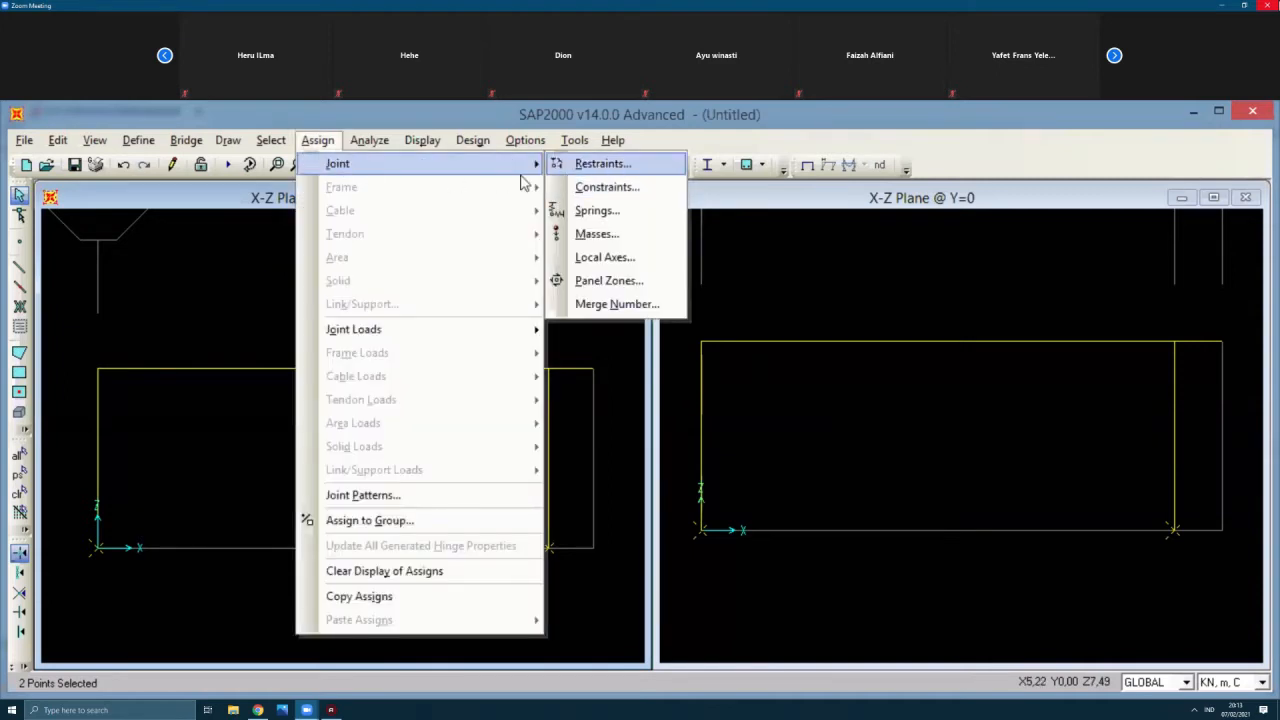
click(602, 163)
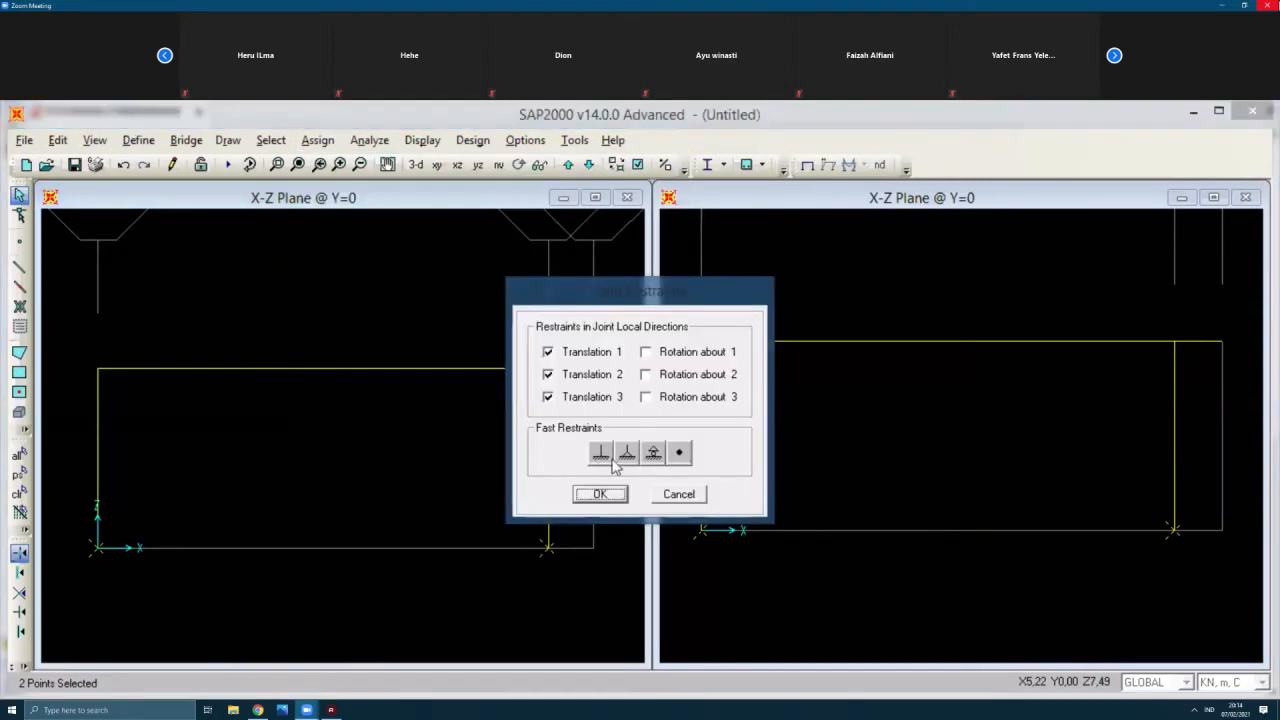
click(601, 455)
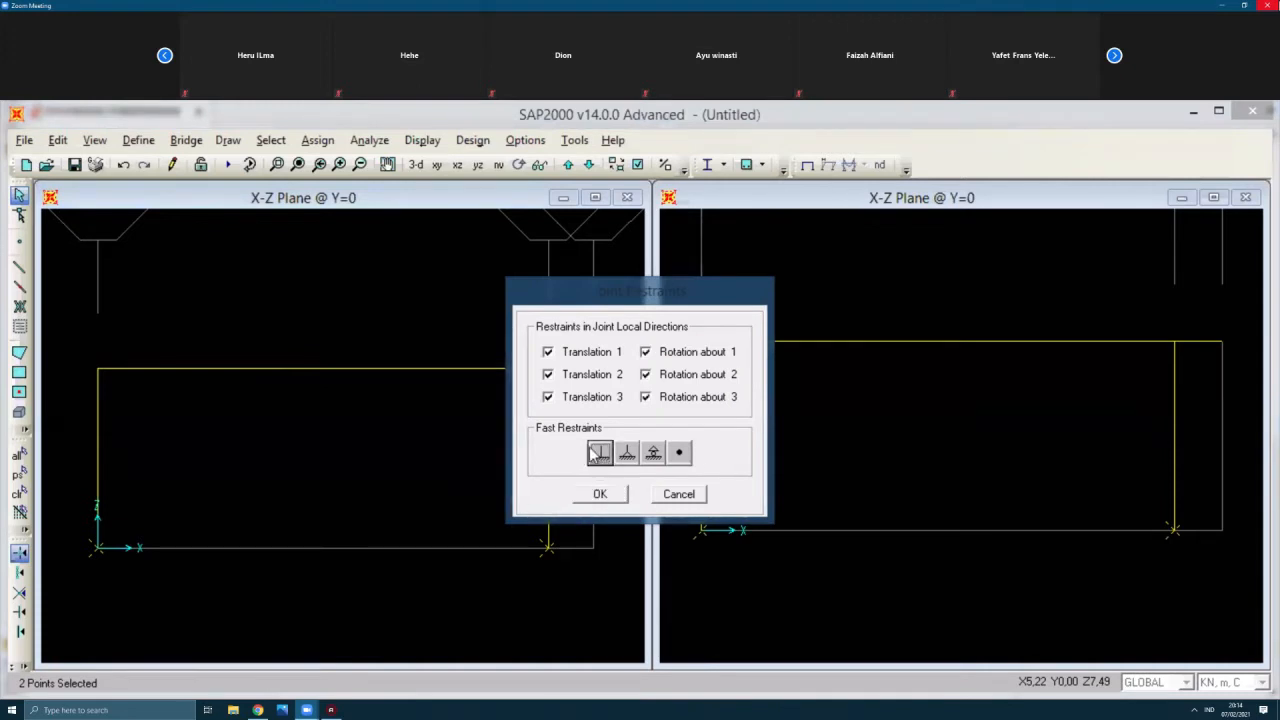
click(608, 497)
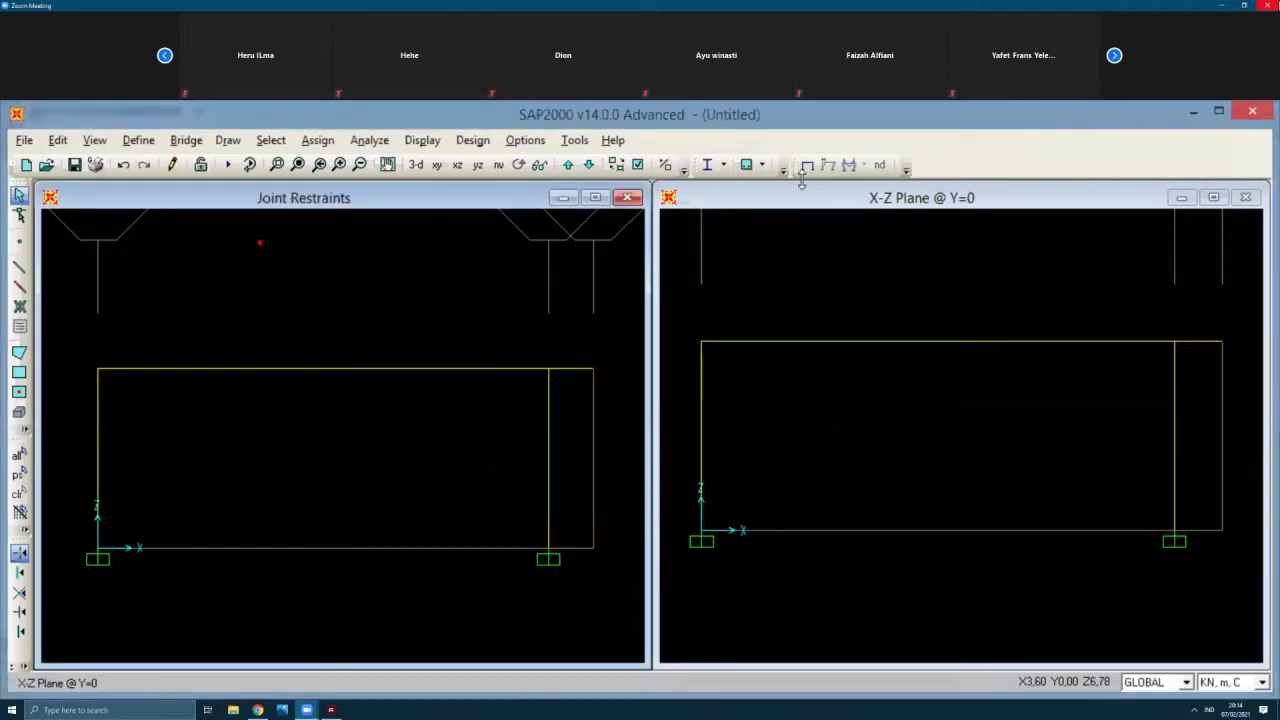
click(738, 142)
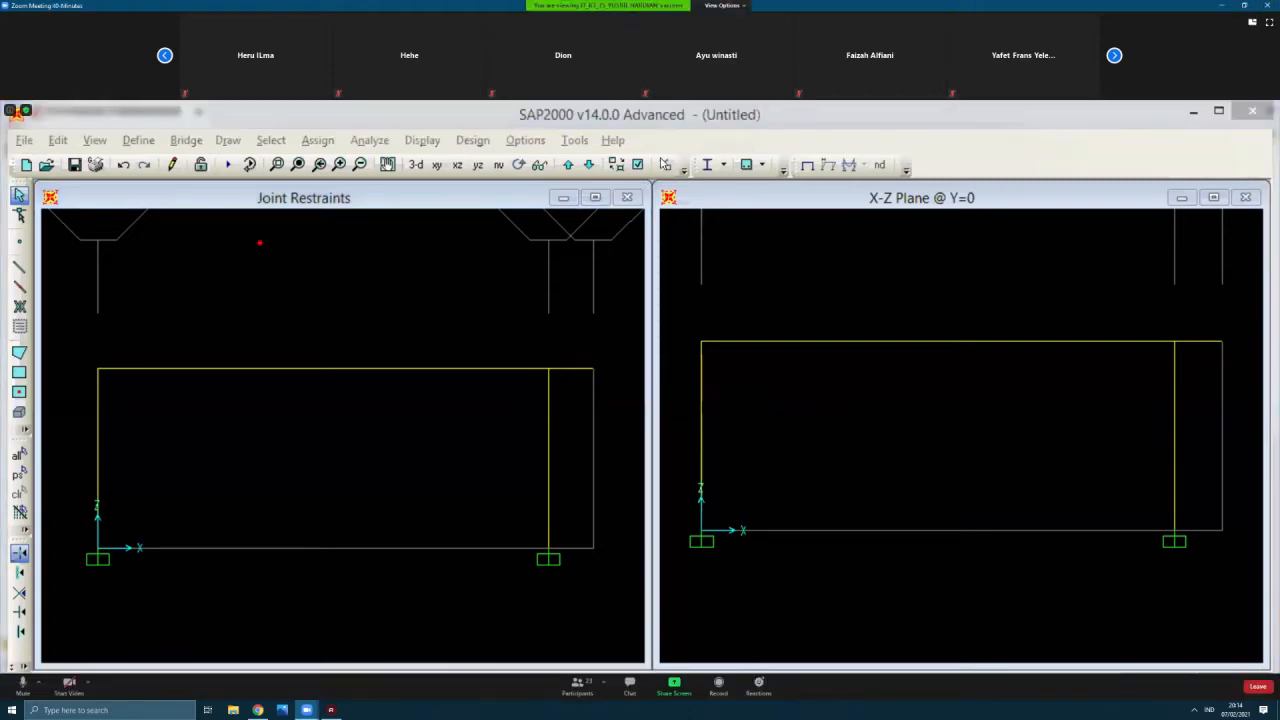
click(25, 691)
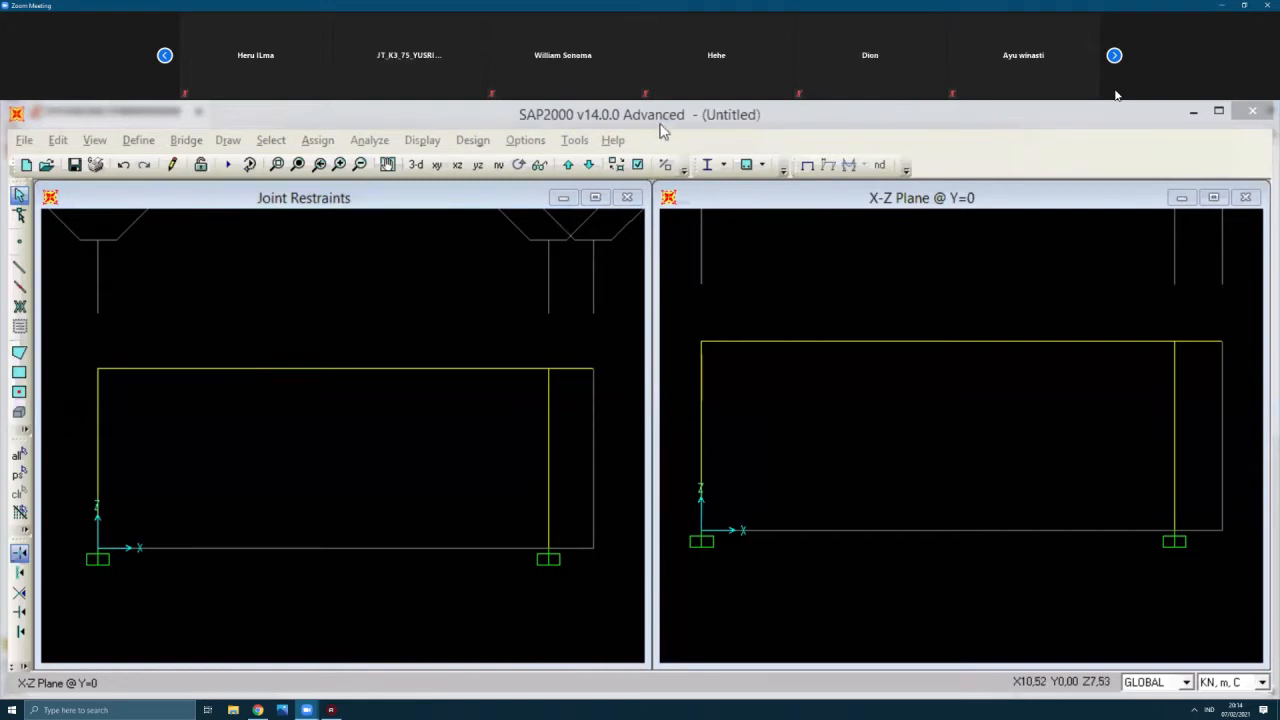
click(162, 59)
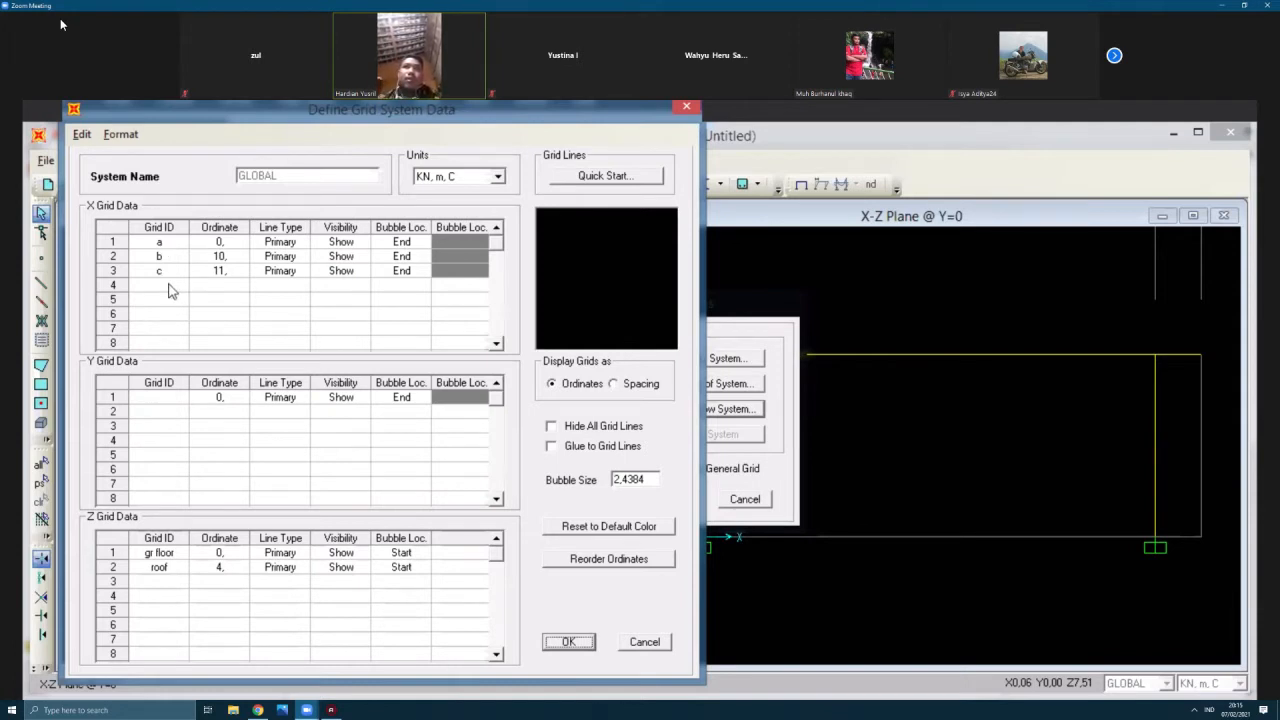
Step: Review the X grid data of the GLOBAL grid system and examine the matching grid bubbles above the frame
click(166, 274)
click(170, 287)
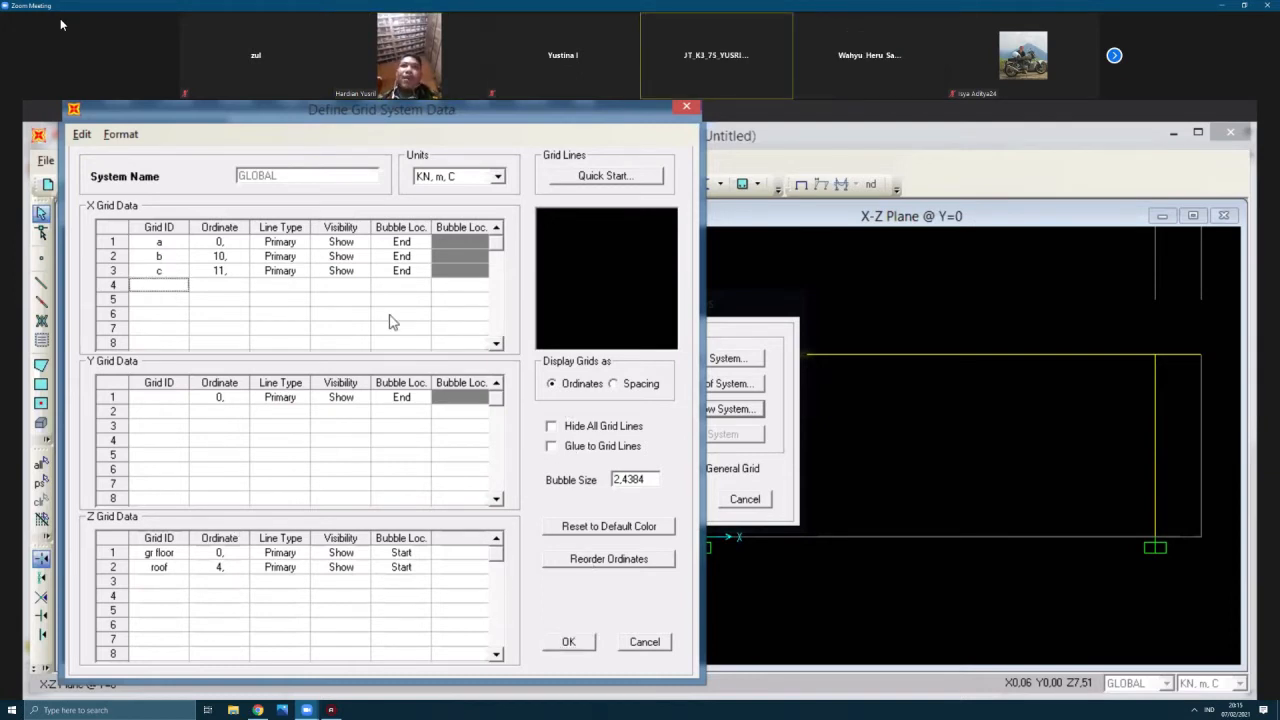
click(410, 245)
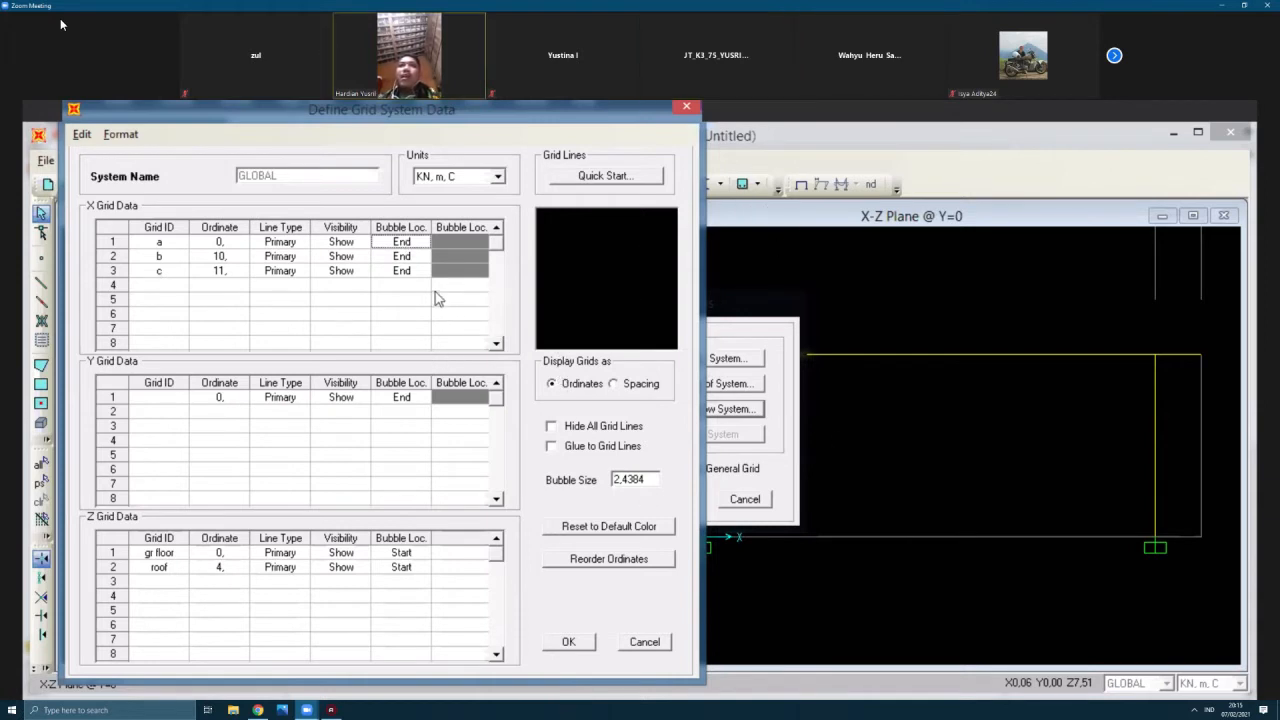
click(412, 257)
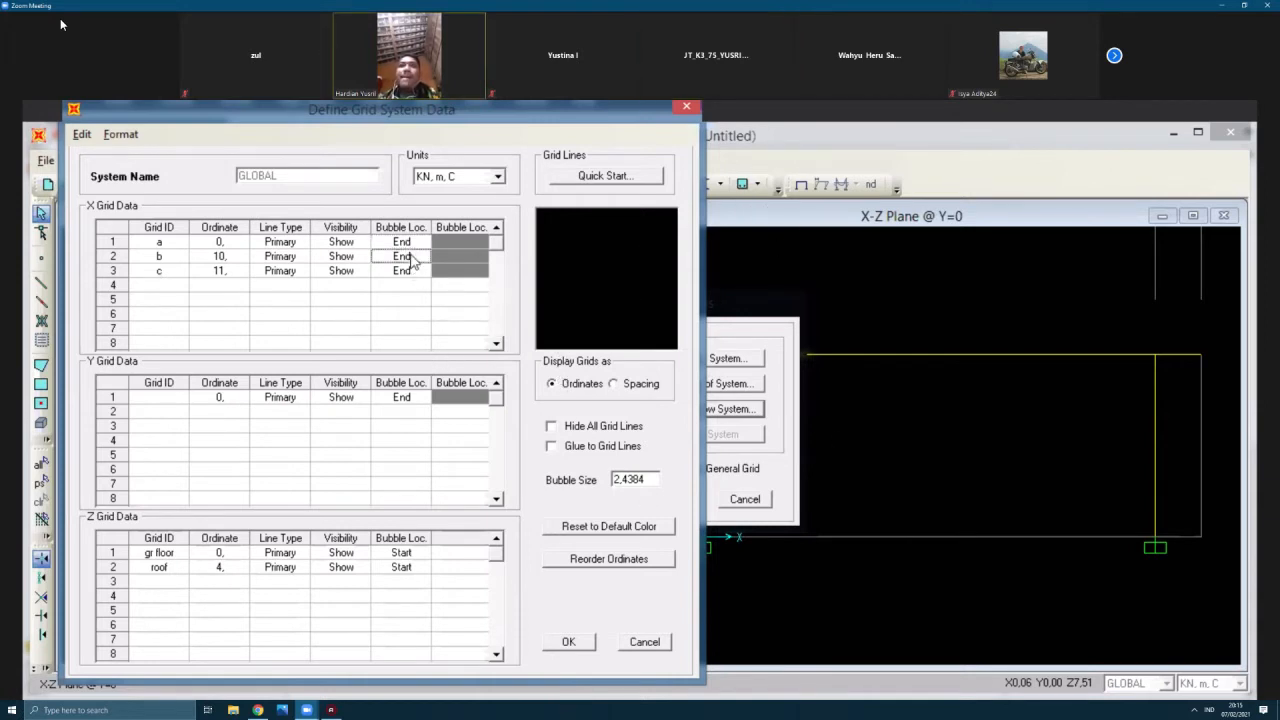
click(567, 643)
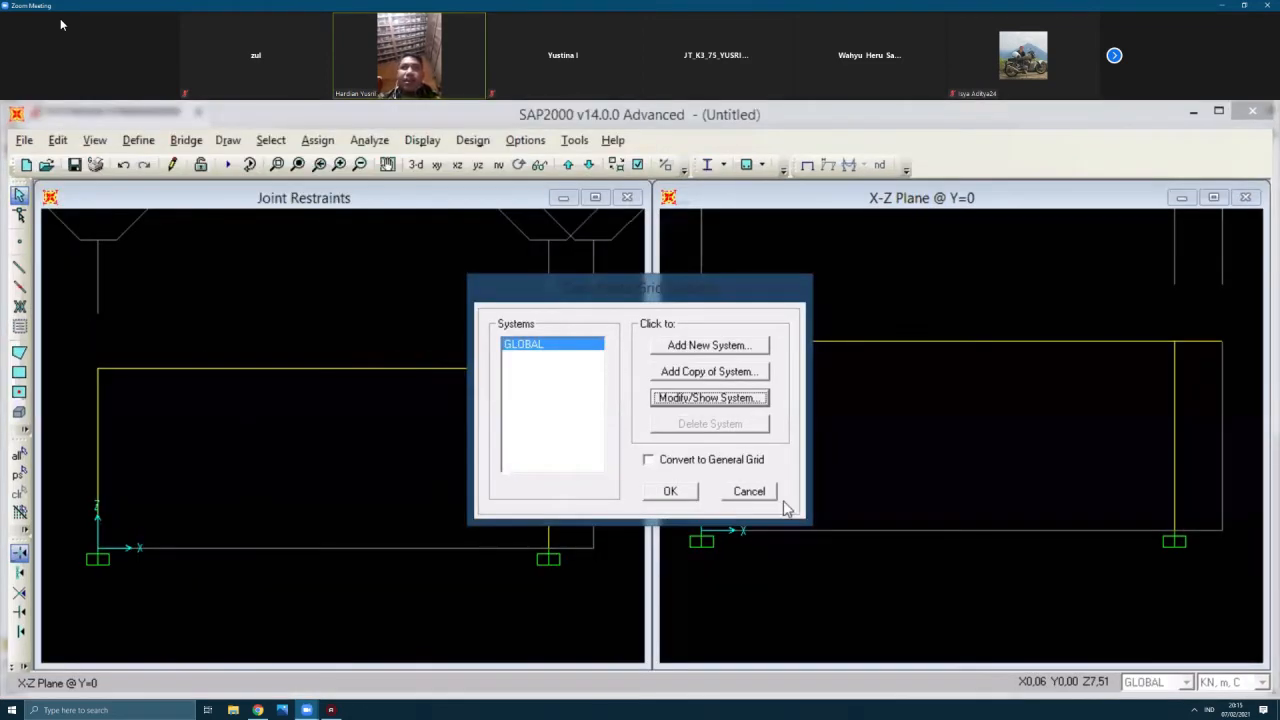
click(749, 491)
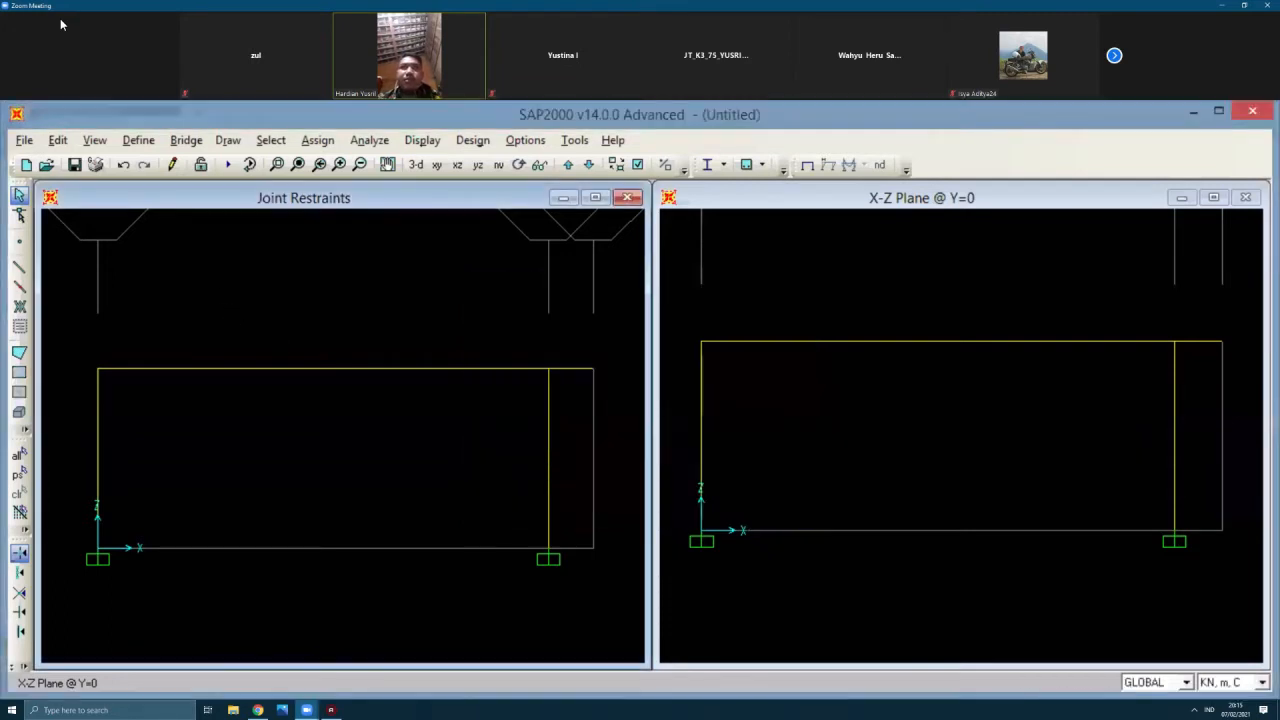
middle_drag(218, 291, 281, 448)
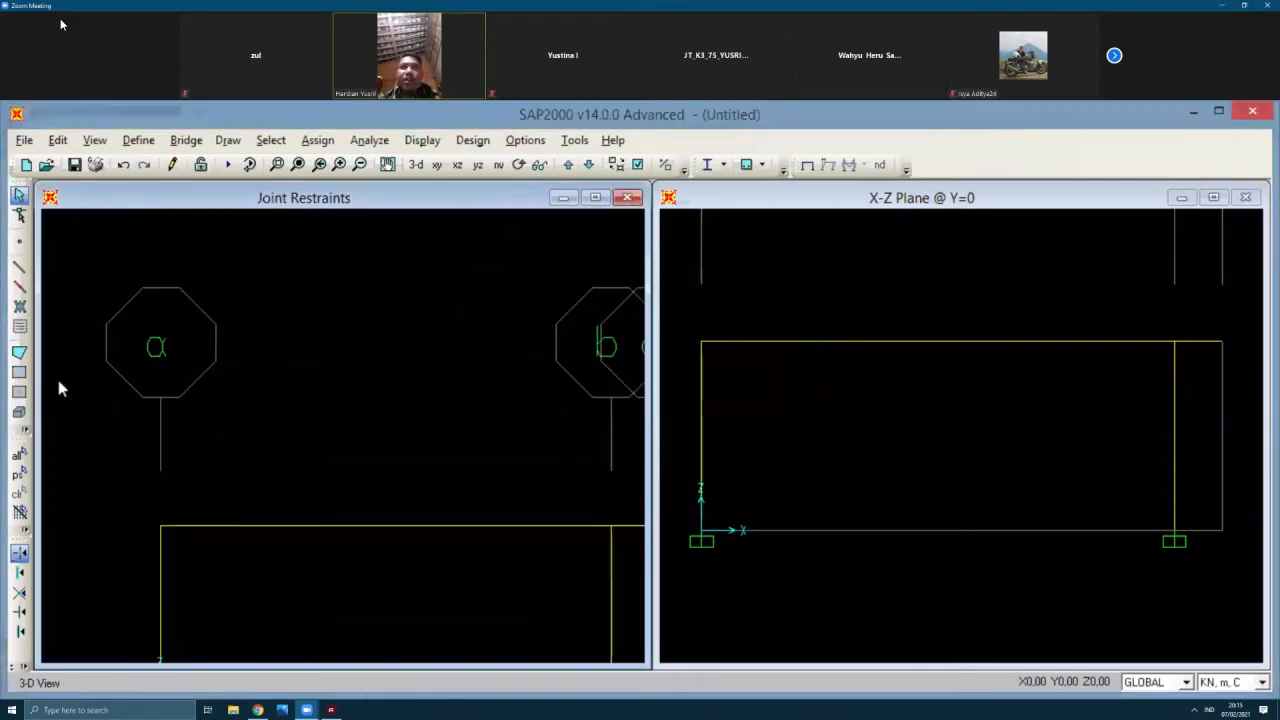
middle_drag(518, 497, 186, 480)
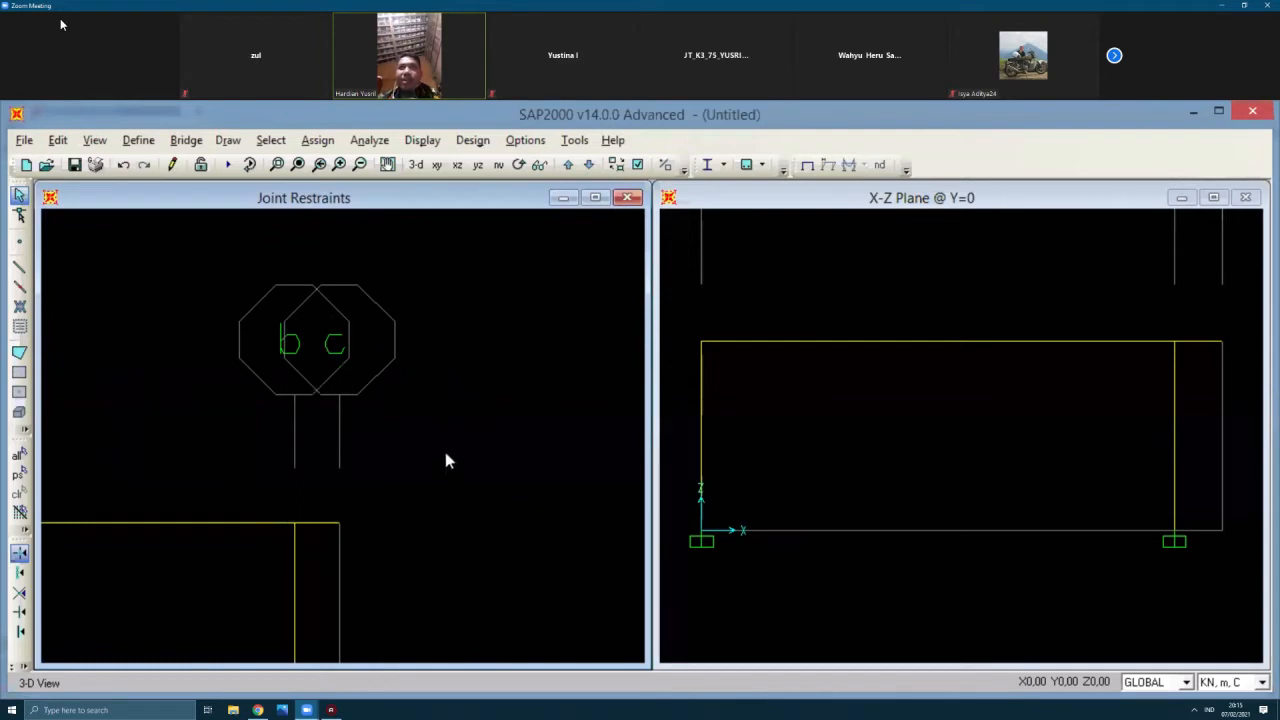
middle_drag(400, 447, 397, 354)
scroll(309, 398, down, 1)
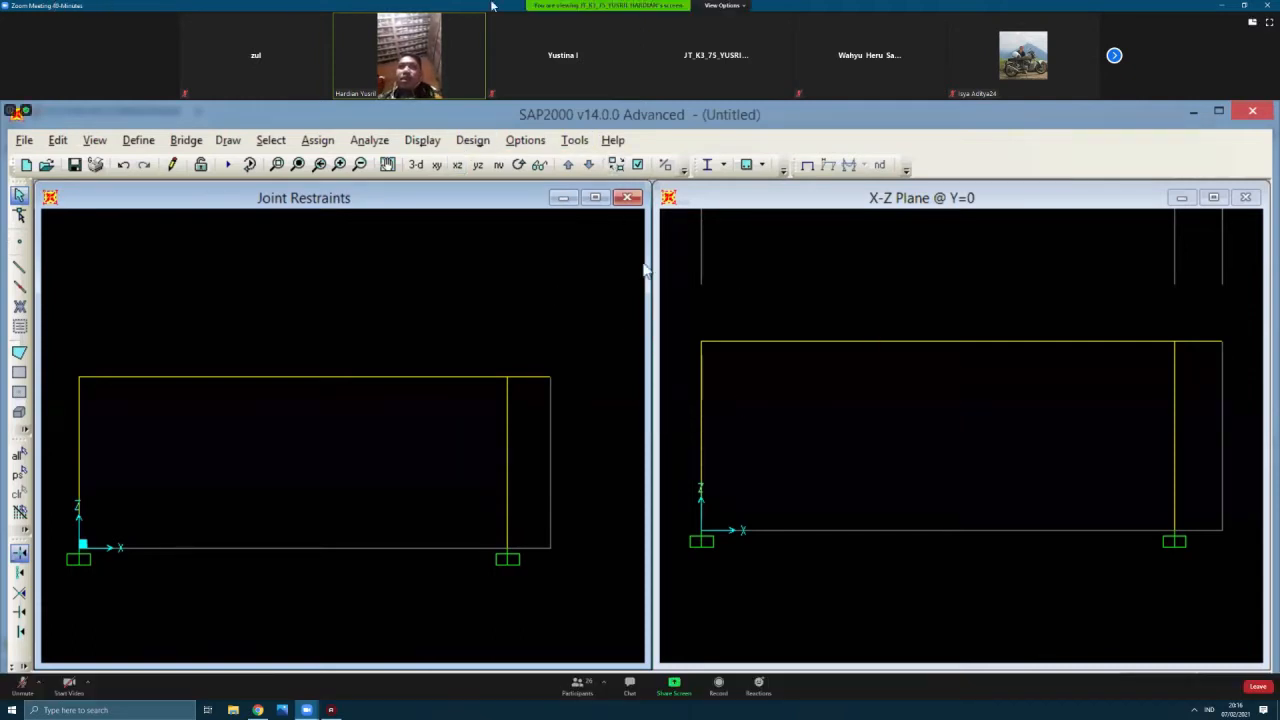
click(1116, 56)
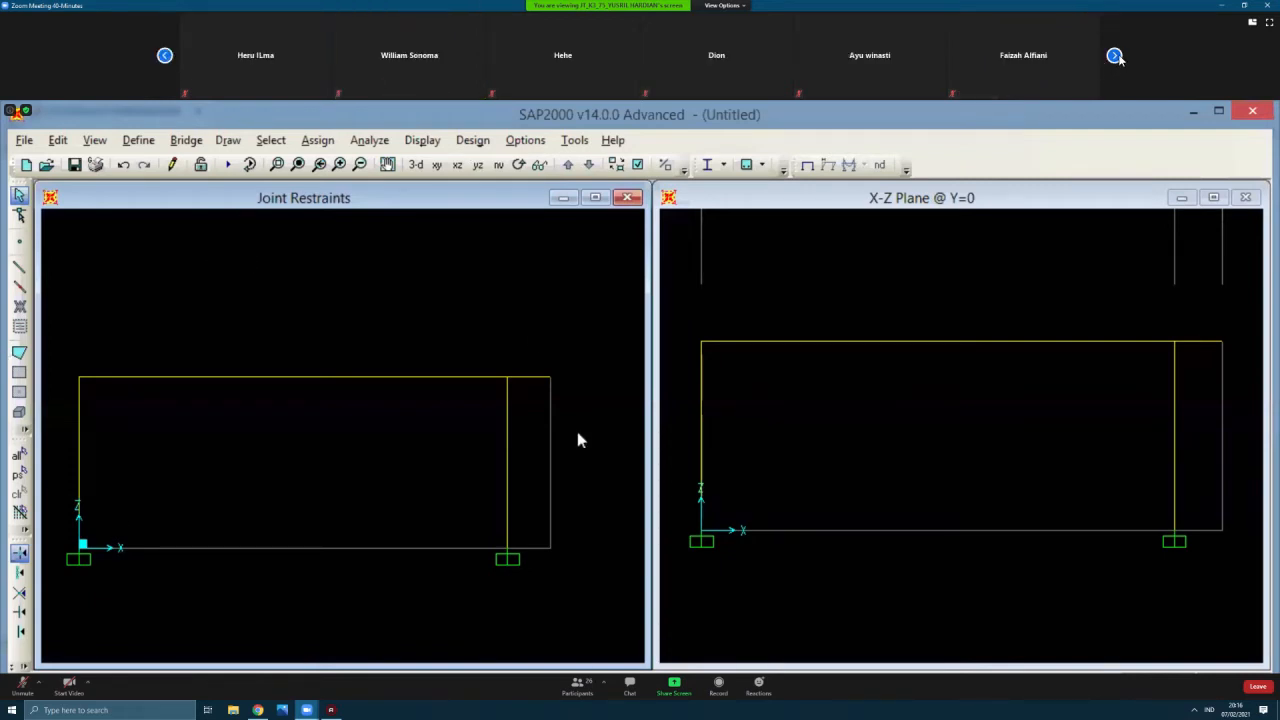
click(1116, 56)
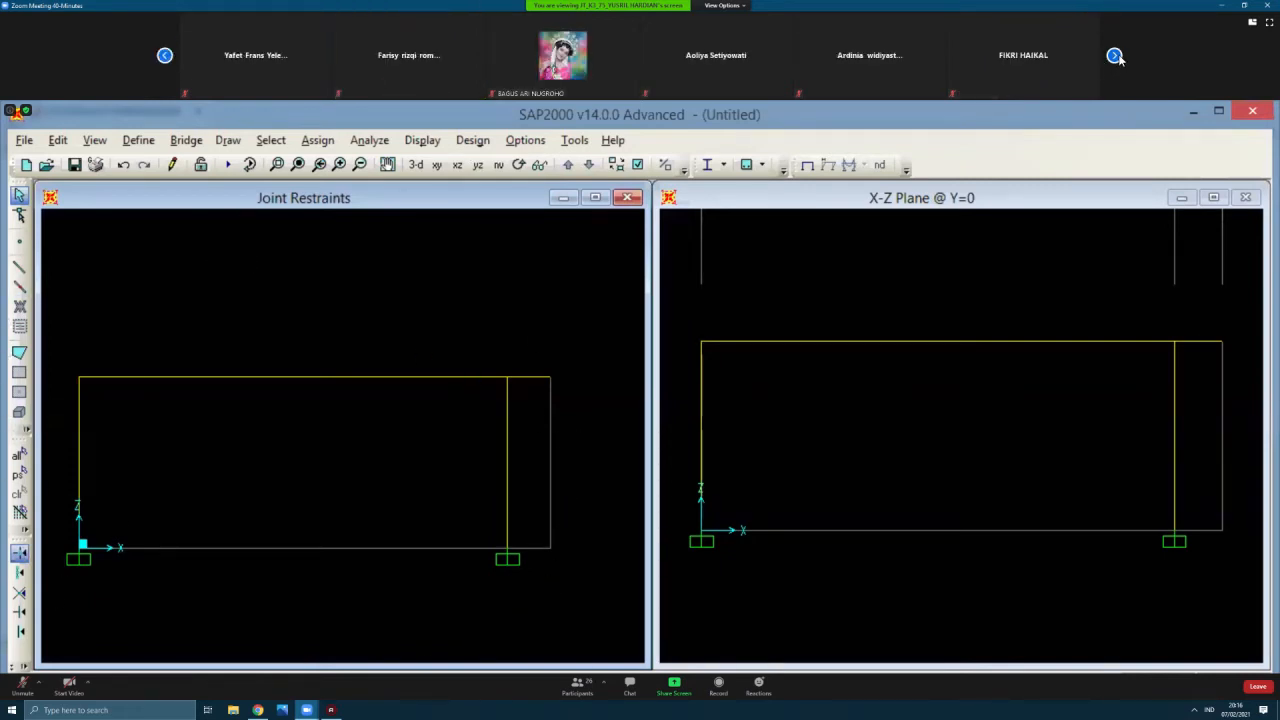
click(1116, 56)
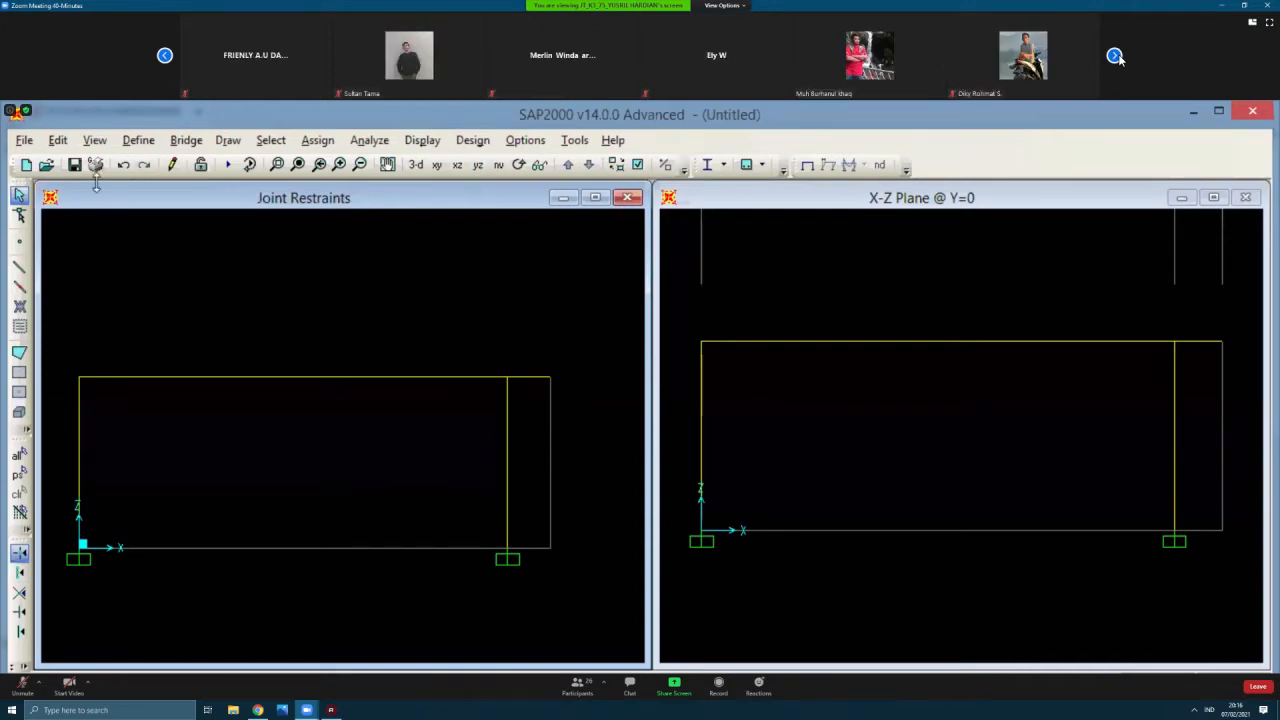
click(1116, 56)
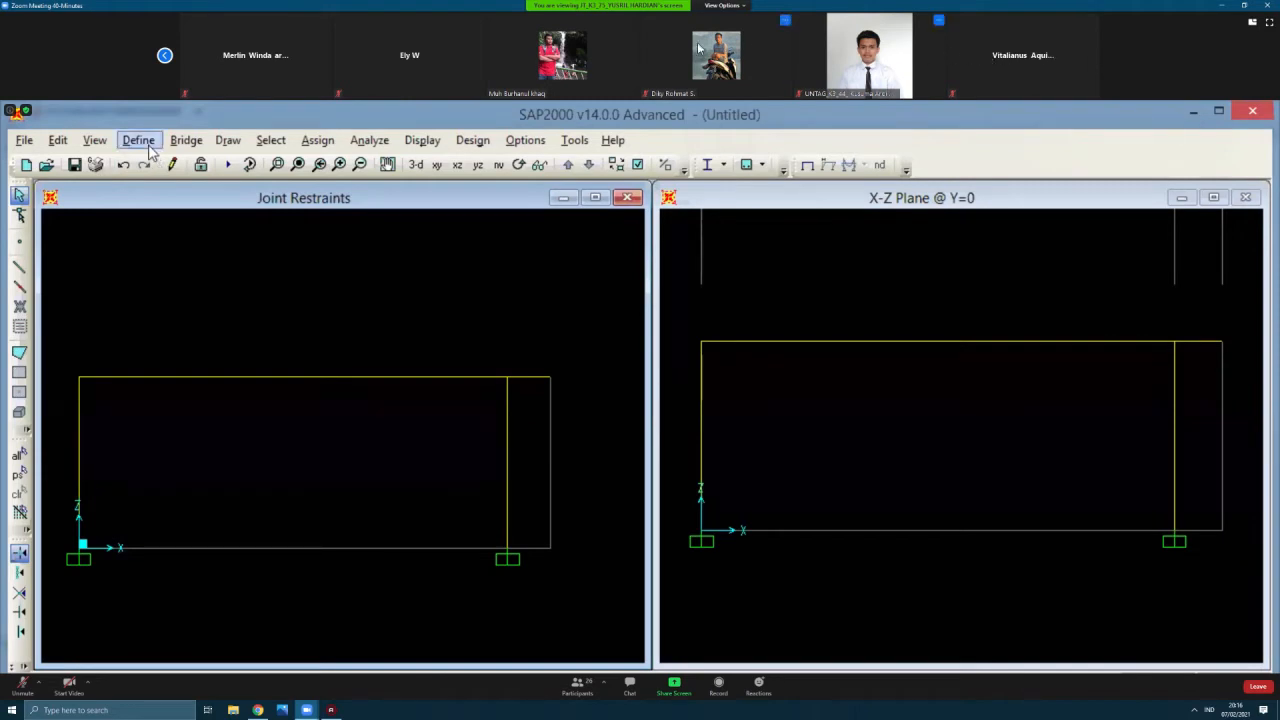
click(150, 150)
click(162, 56)
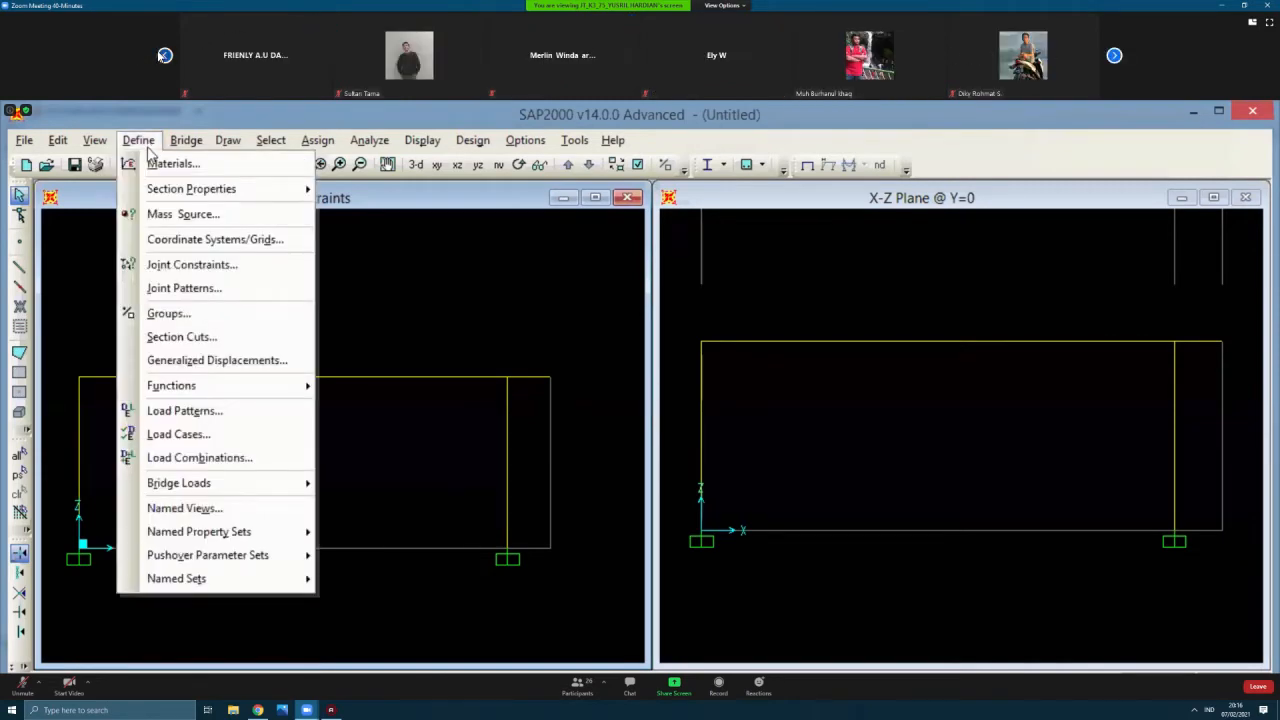
click(162, 56)
click(162, 56)
click(162, 56)
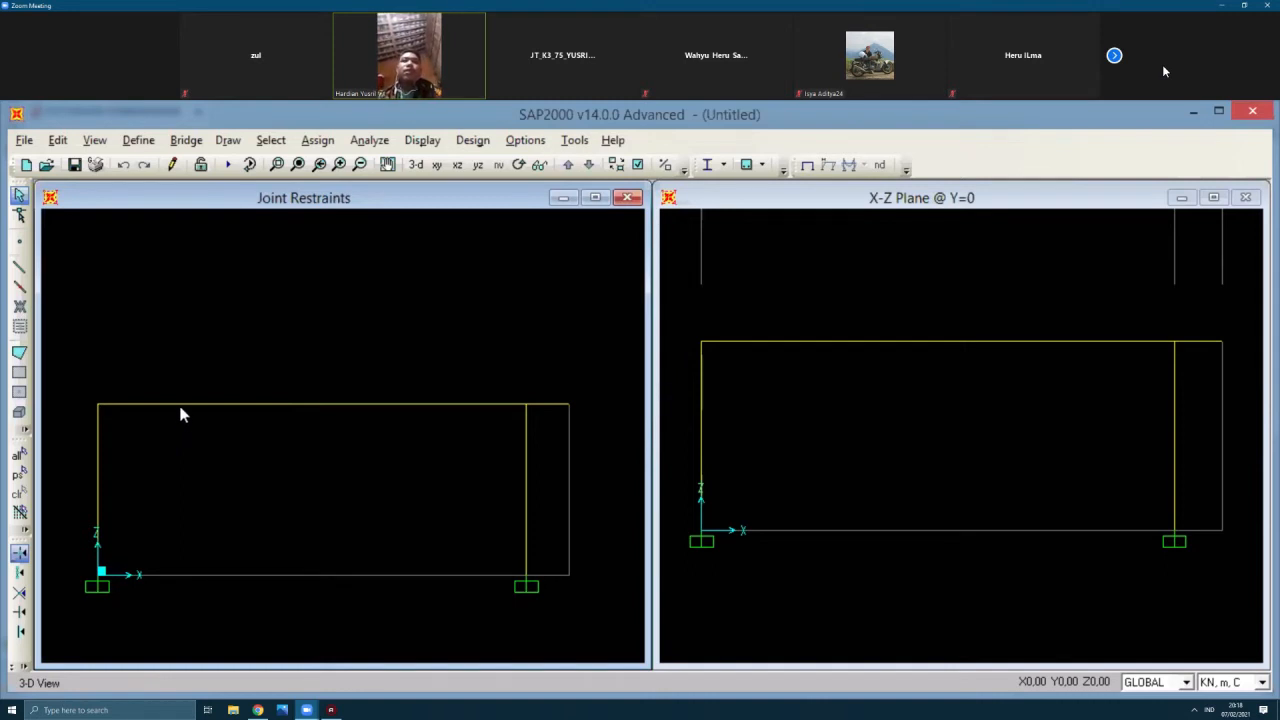
Step: Assign a uniform distributed gravity load of 8 kN/m in the DEAD pattern to the roof beam between the two columns
click(337, 145)
mouse_move(390, 352)
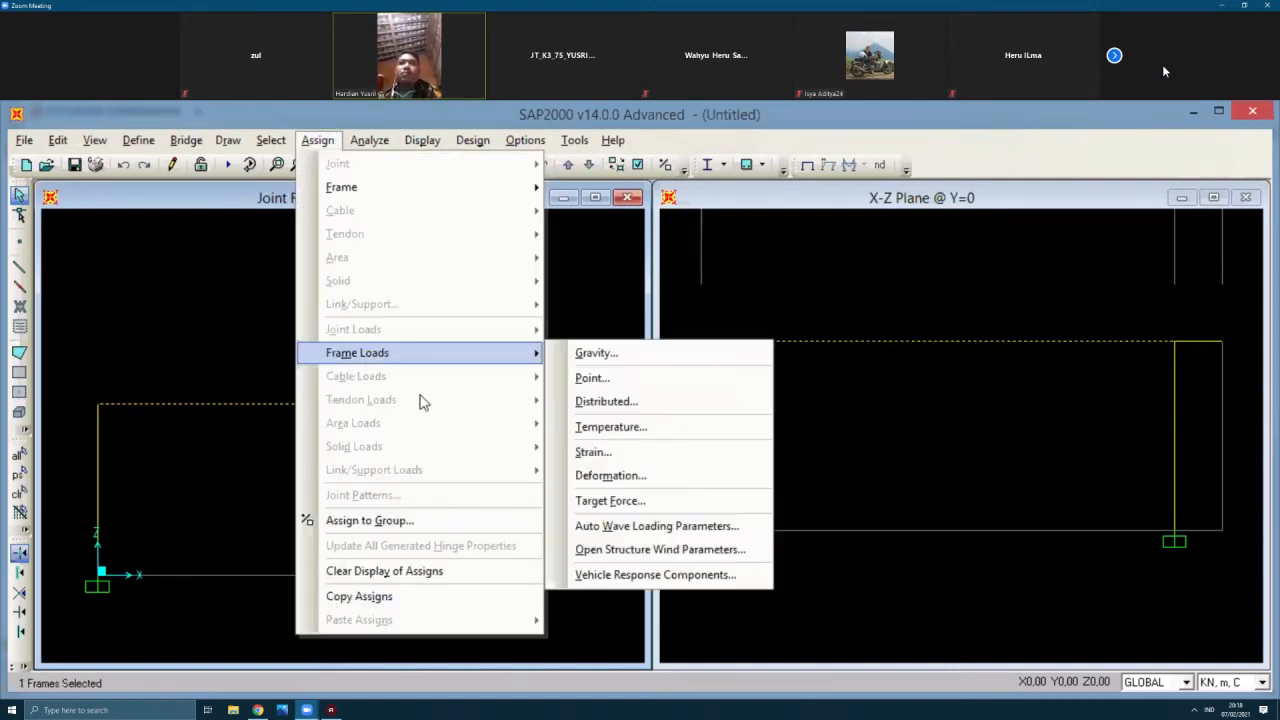
click(609, 409)
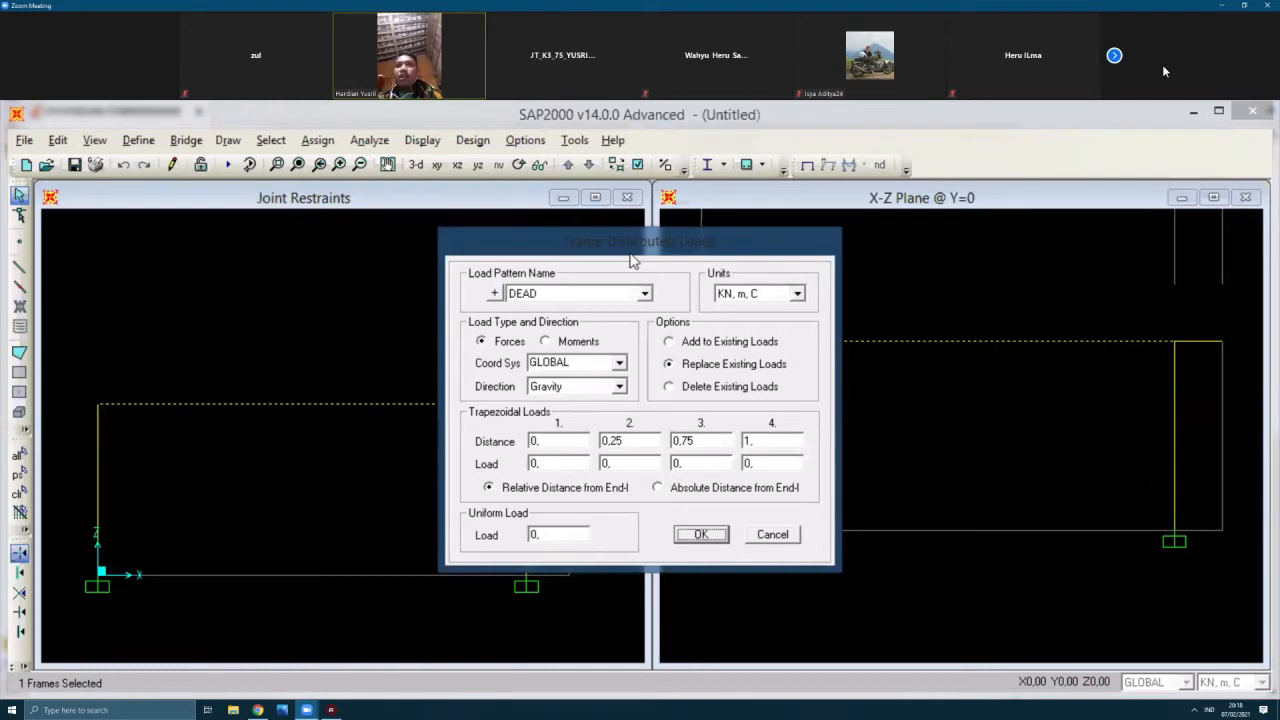
drag(630, 258, 677, 206)
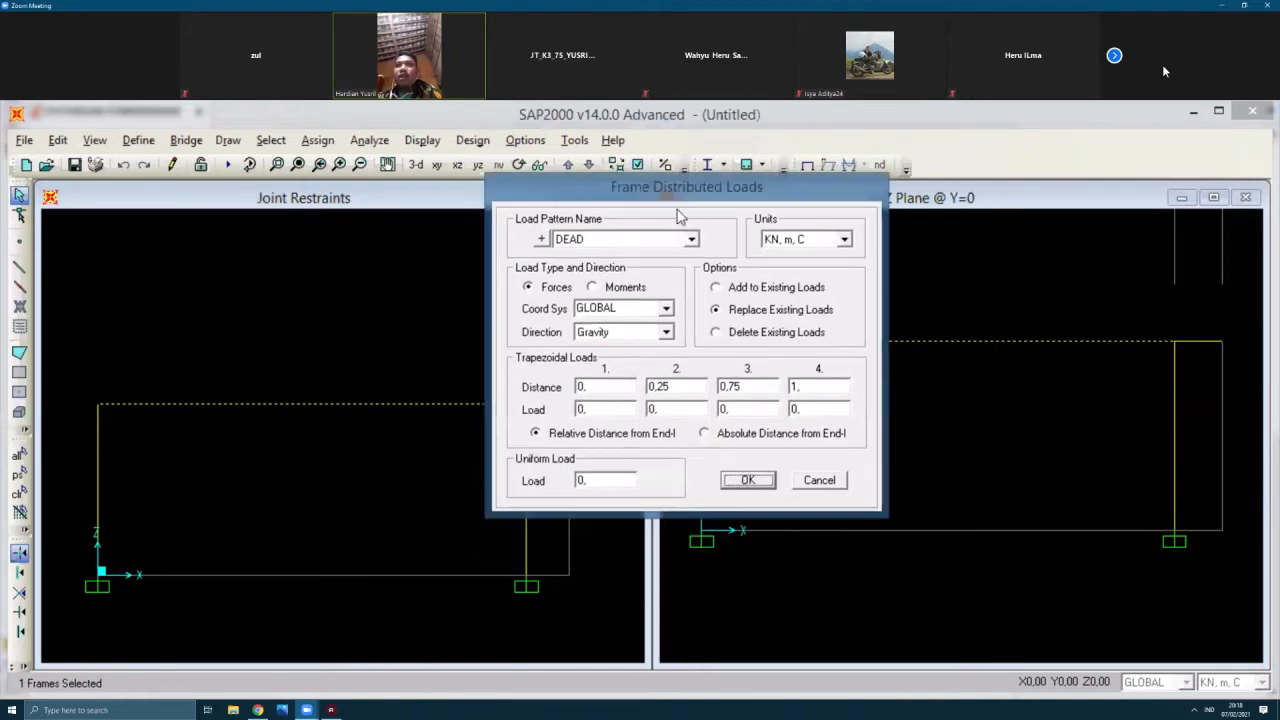
double_click(596, 486)
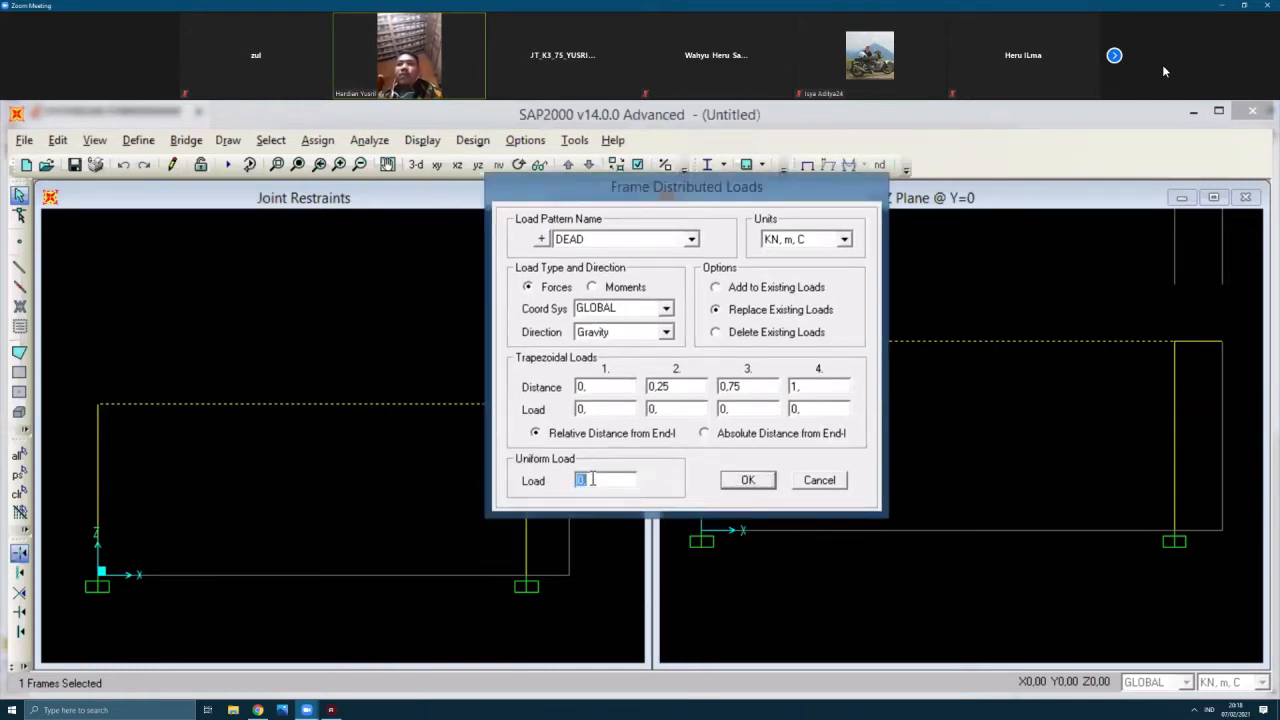
text(8)
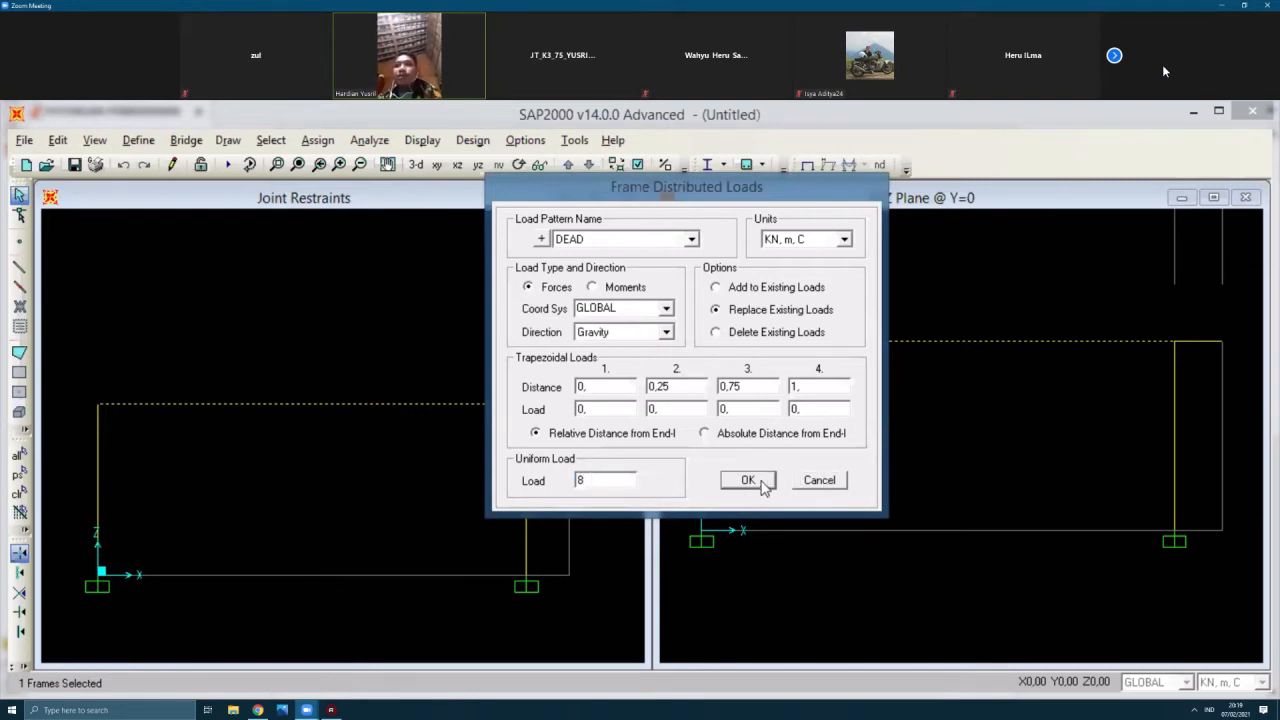
click(750, 481)
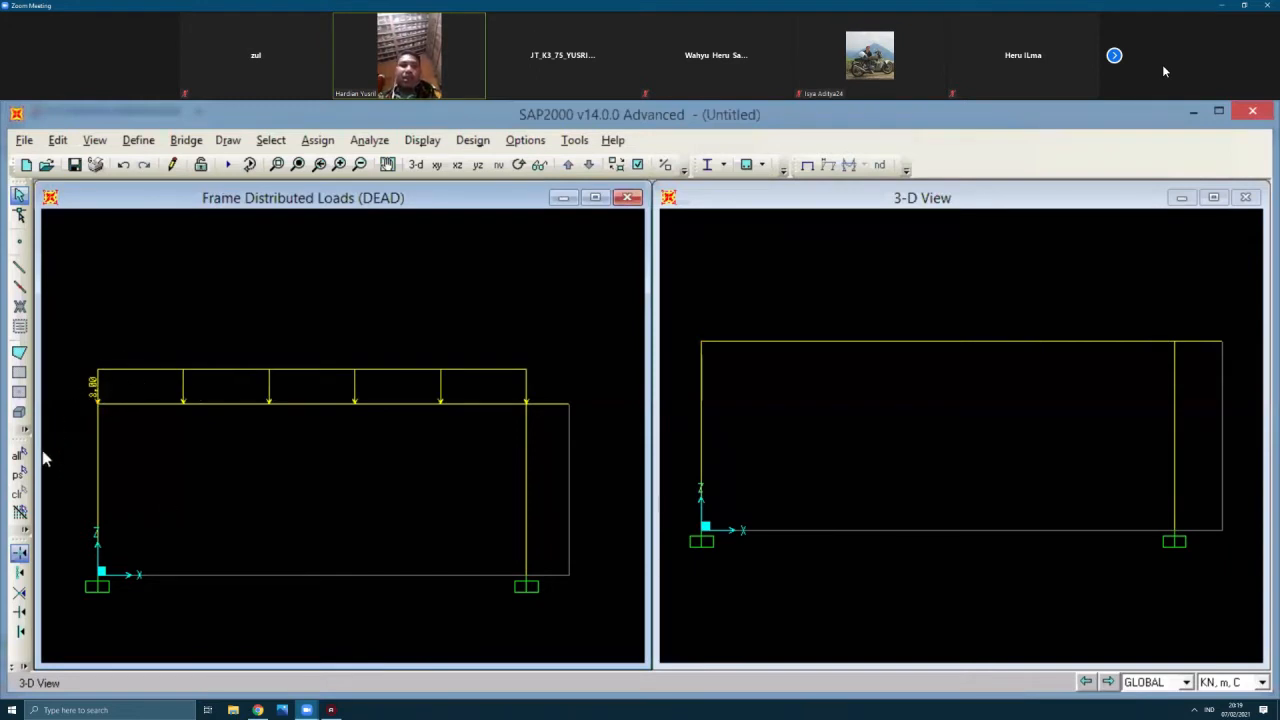
Step: Assign a uniform distributed gravity load of 3 kN/m in the DEAD pattern to the overhang beam from X = 10 to X = 11 m
scroll(104, 405, up, 4)
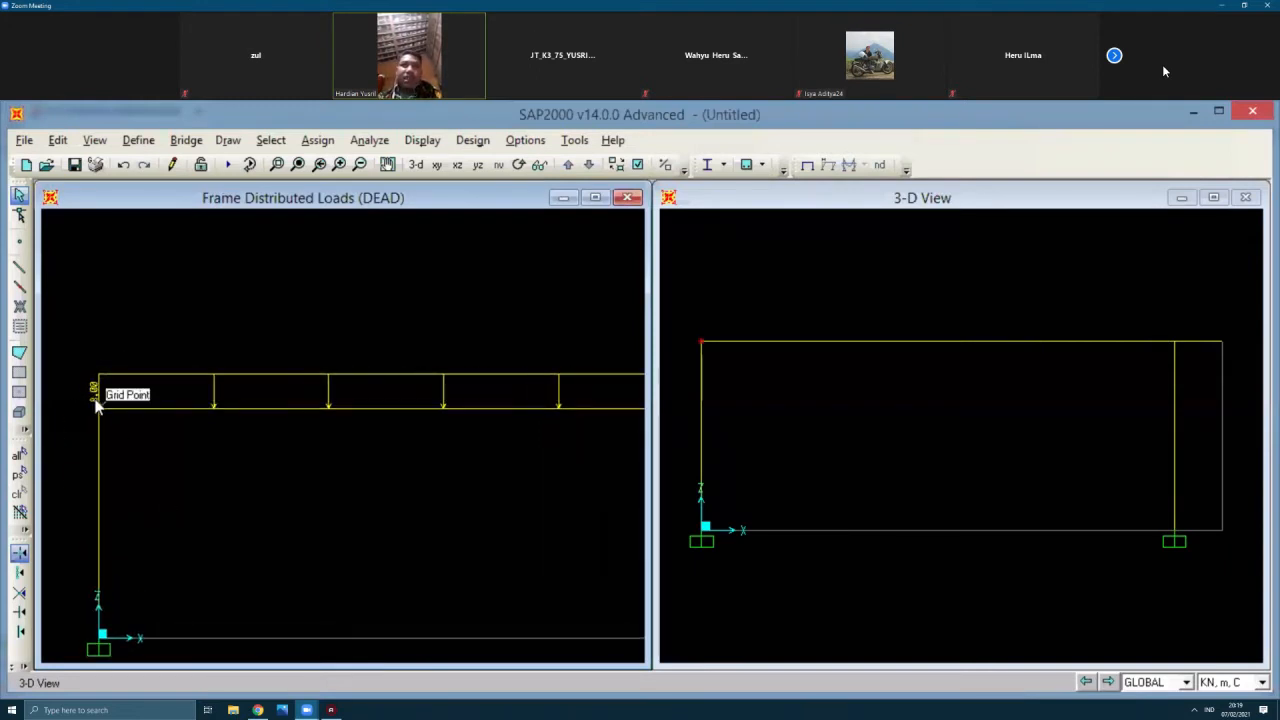
middle_drag(566, 475, 361, 470)
scroll(306, 463, down, 2)
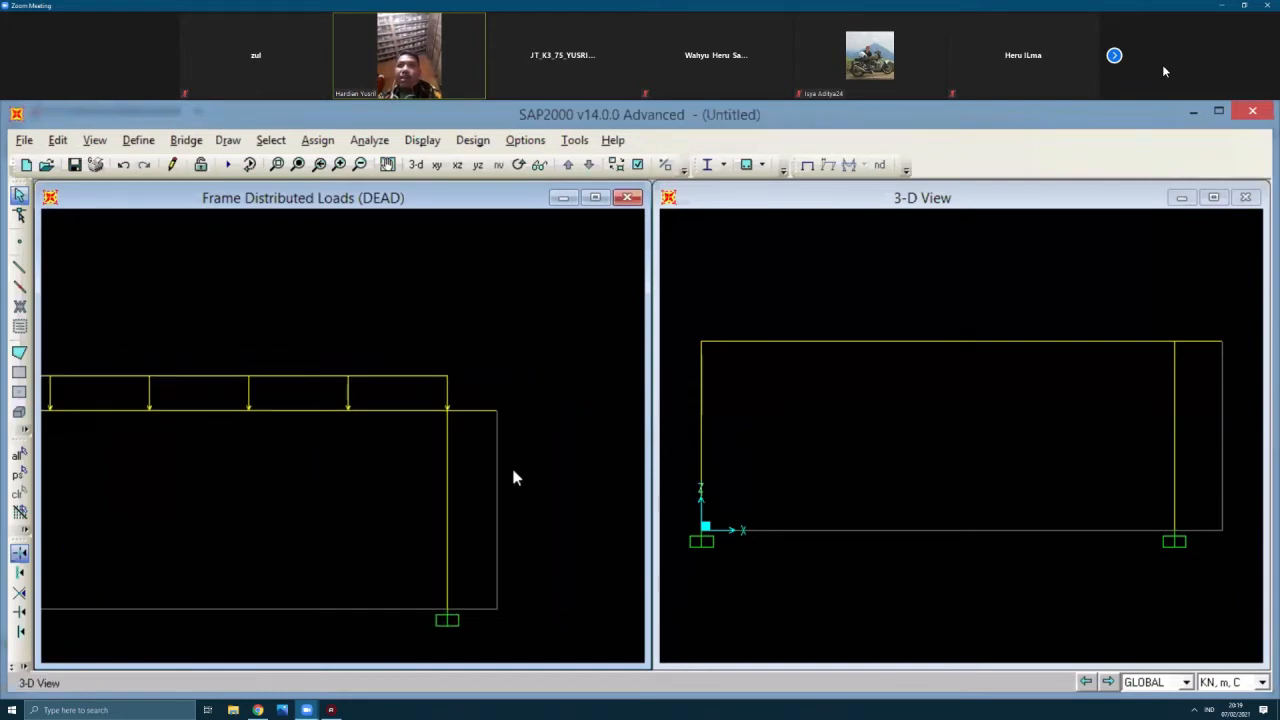
middle_drag(473, 434, 303, 444)
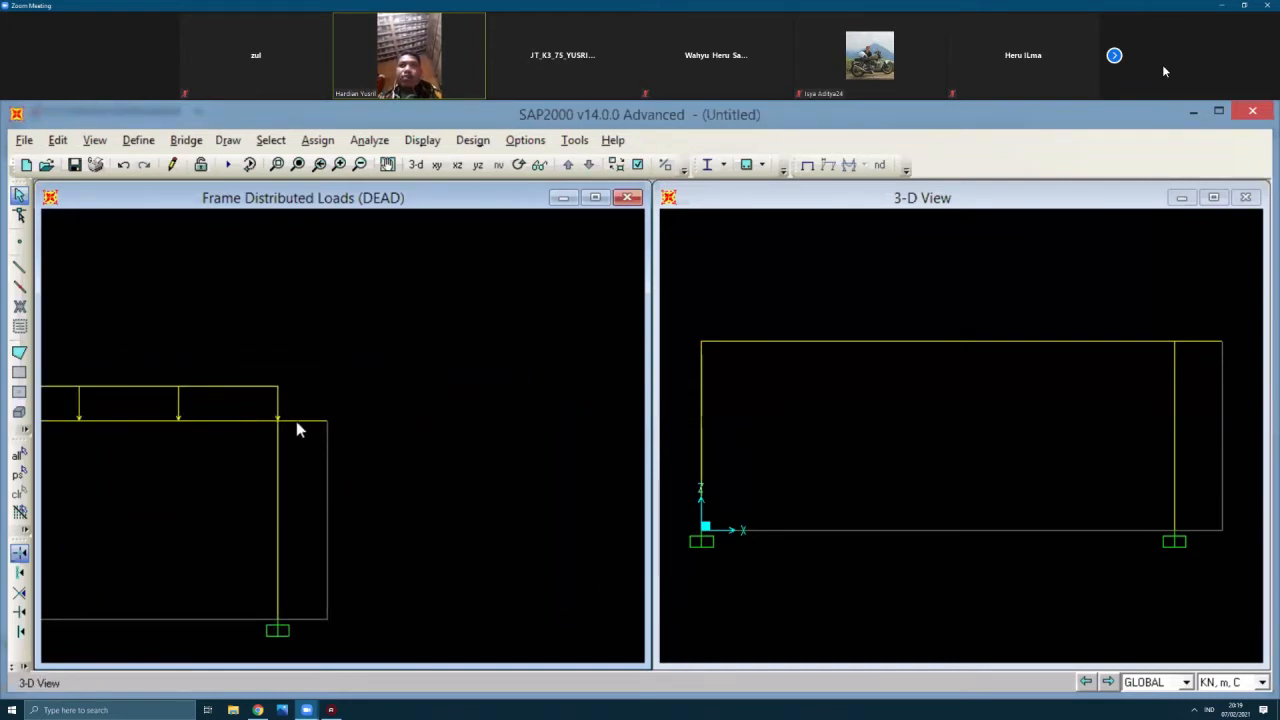
click(297, 422)
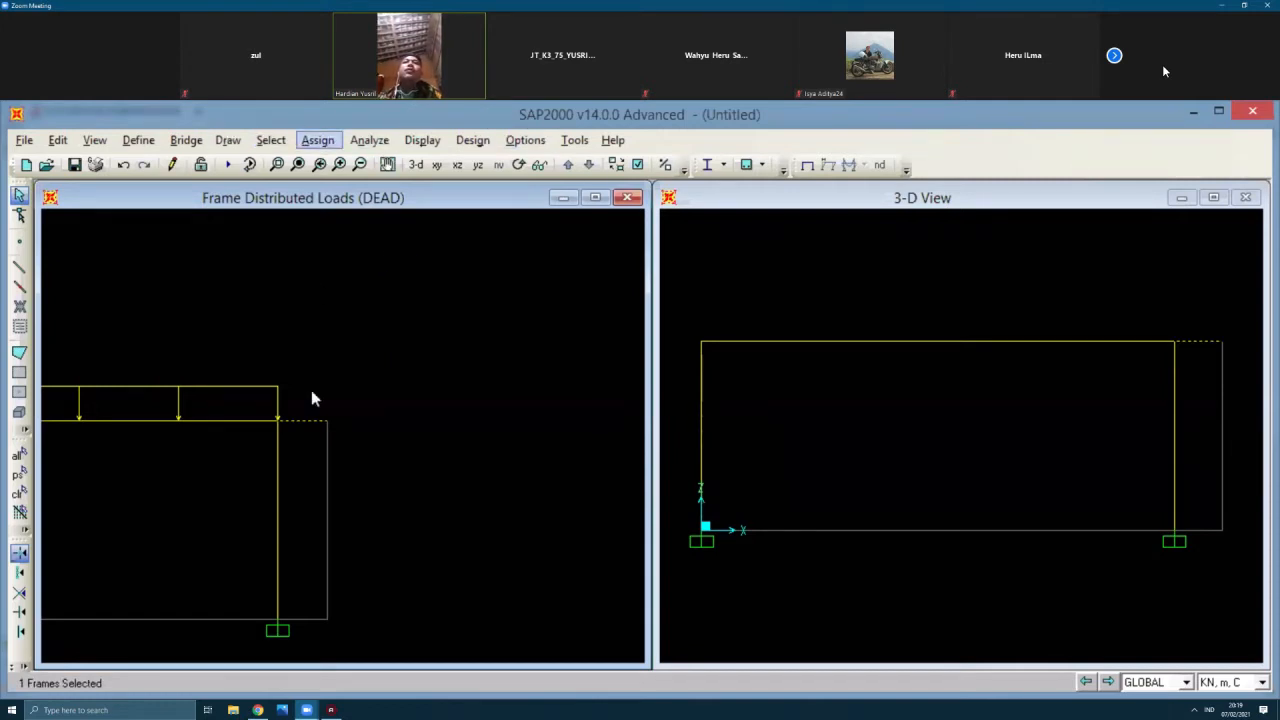
click(318, 140)
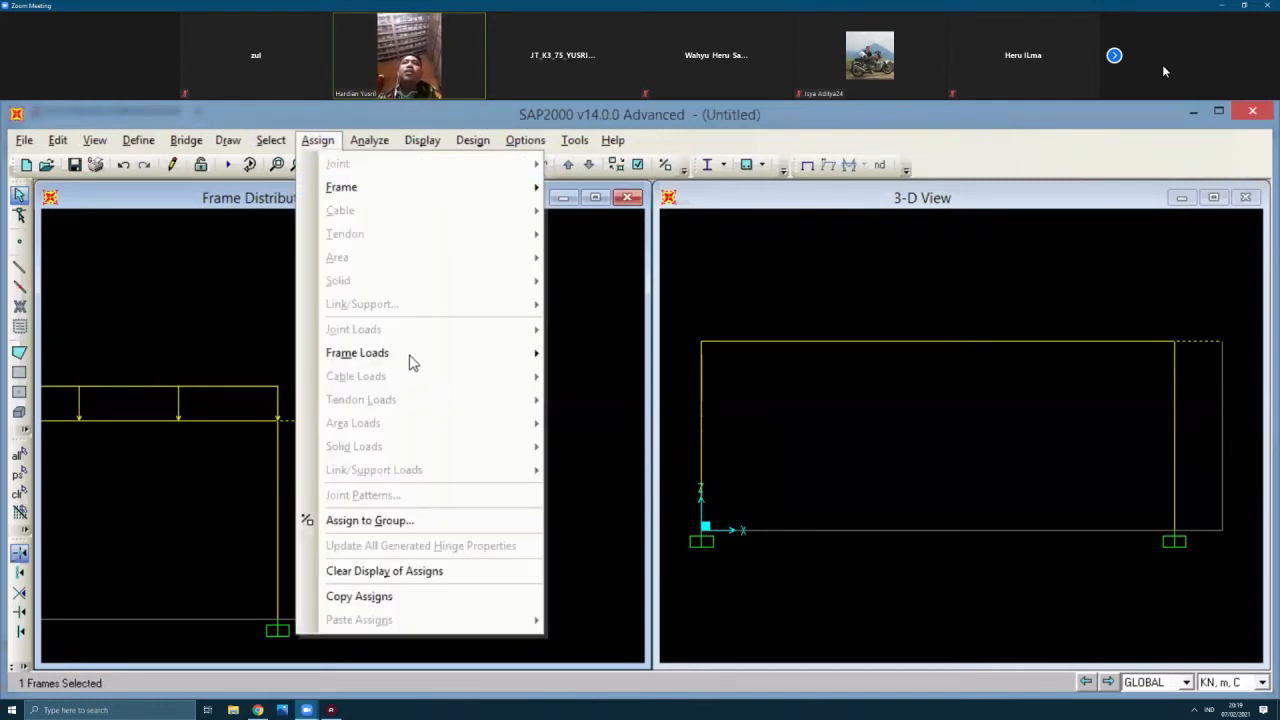
mouse_move(412, 362)
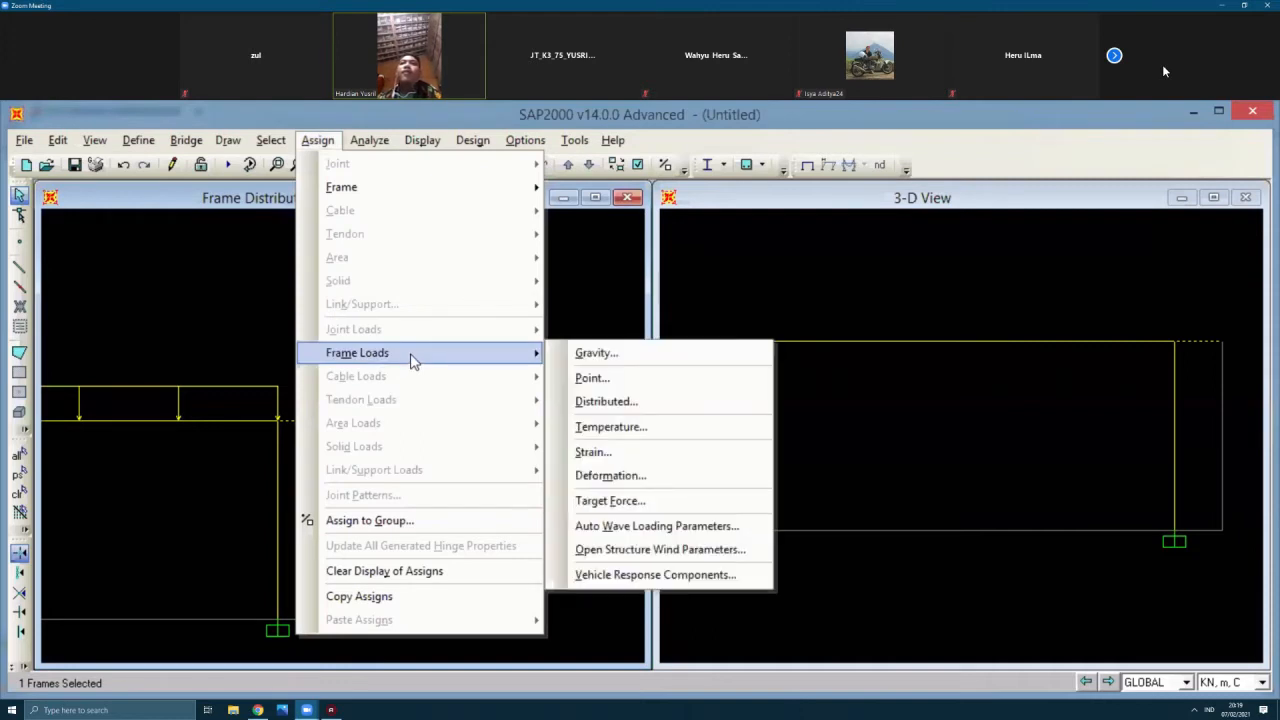
click(605, 401)
double_click(548, 535)
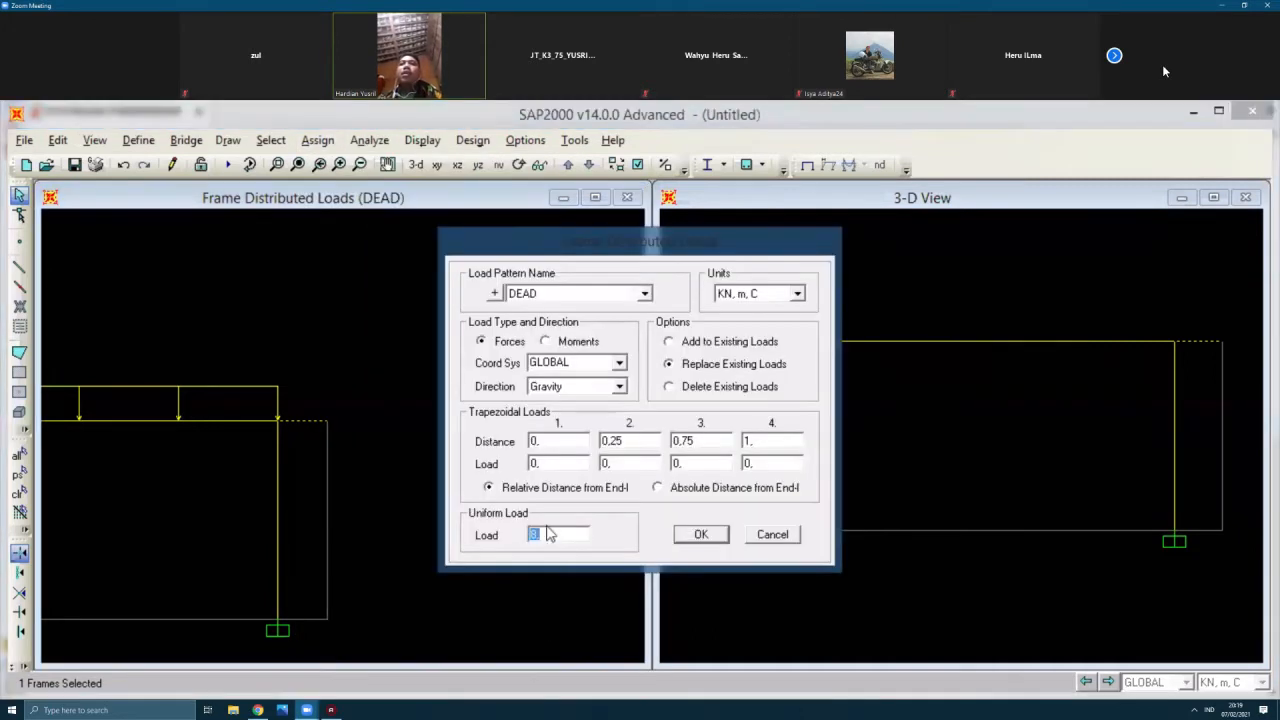
text(3)
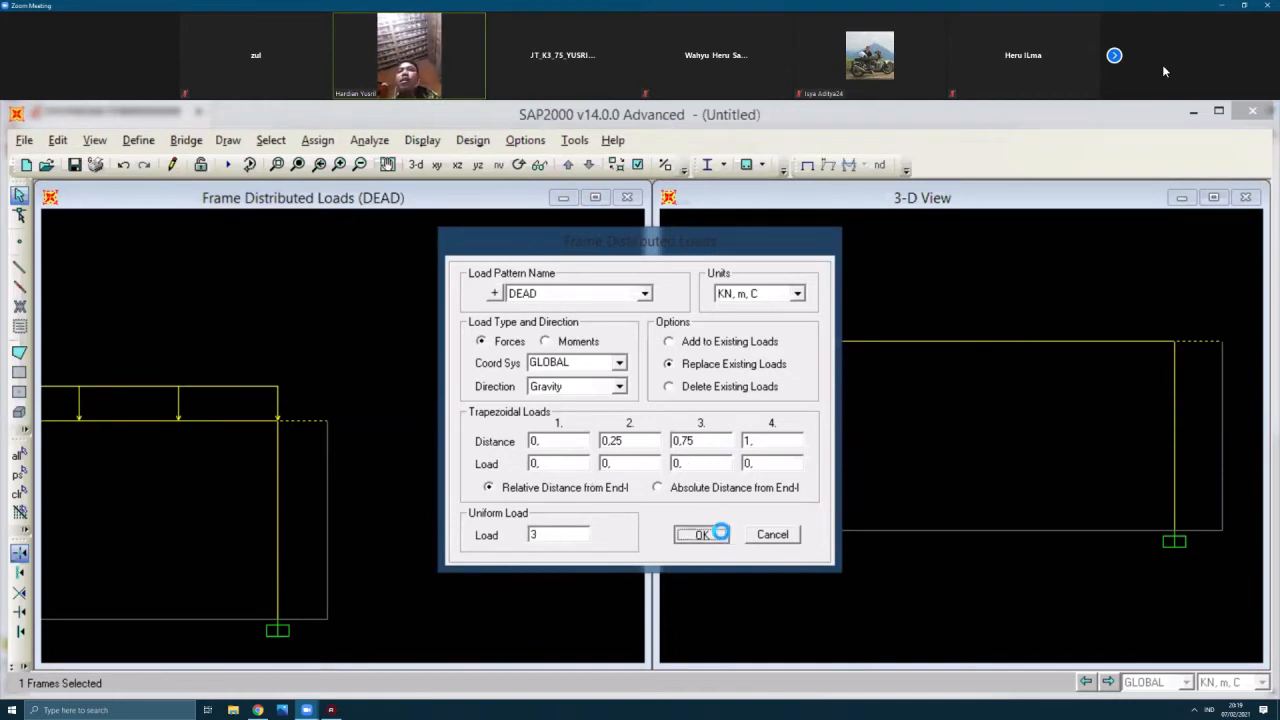
click(720, 535)
middle_drag(164, 508, 448, 497)
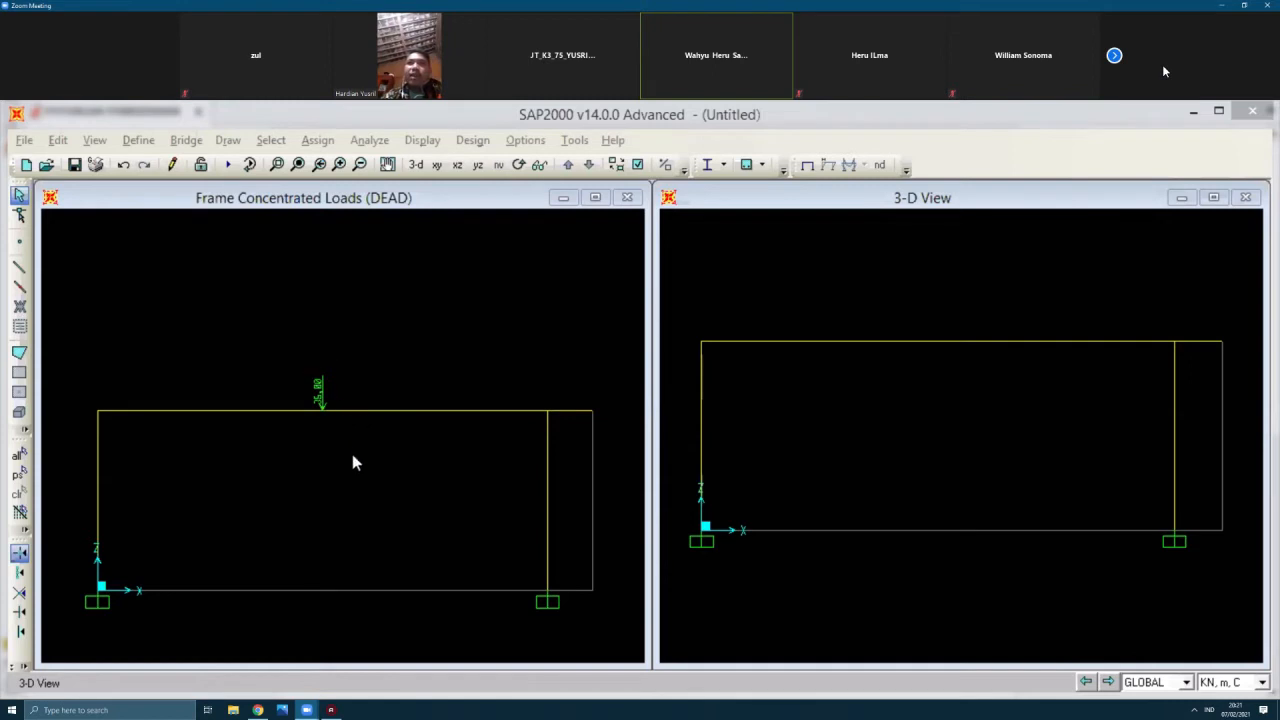
Step: Assign a 35 kN gravity point load in the DEAD pattern at relative distance 0.5 on the roof beam between the columns, replacing existing loads
click(327, 410)
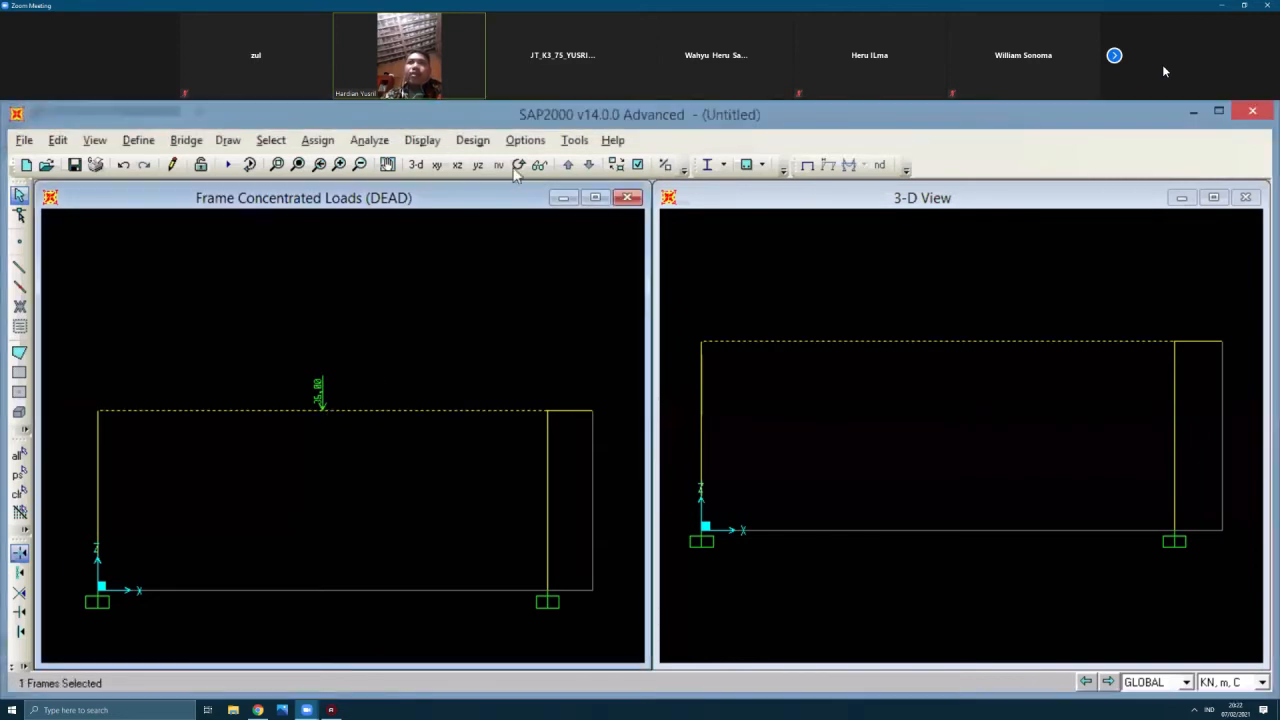
click(318, 141)
mouse_move(449, 357)
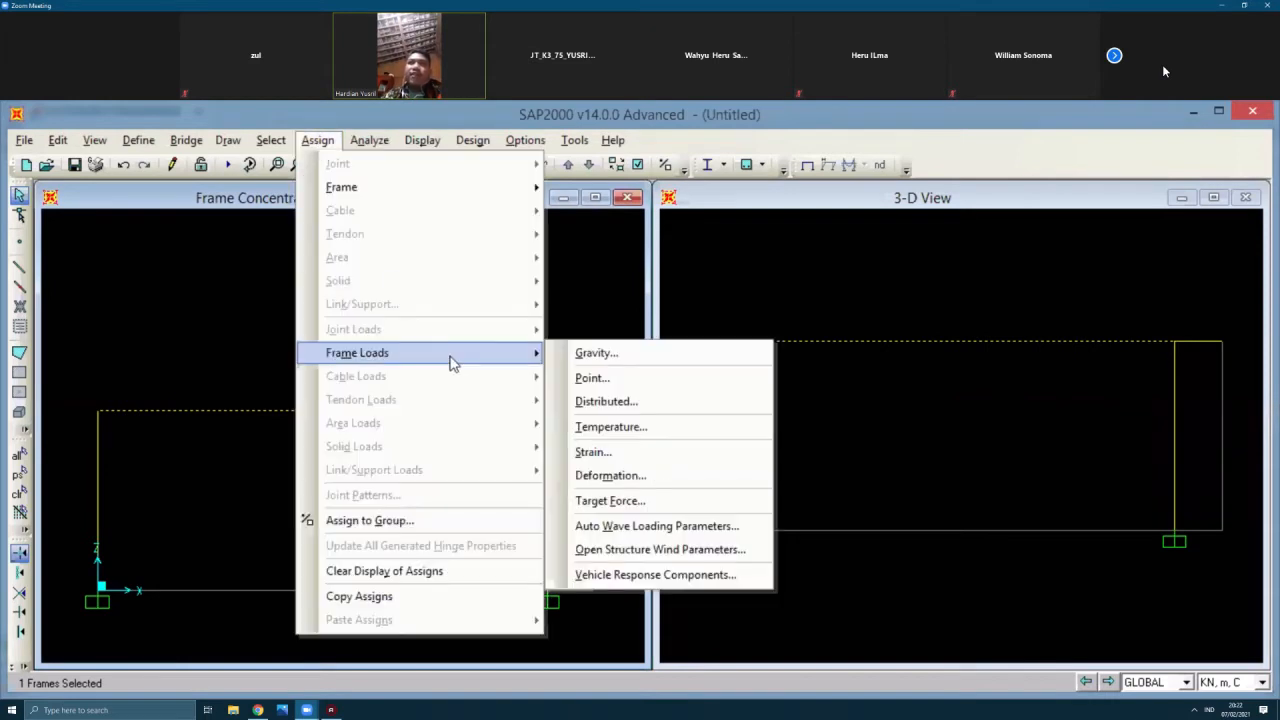
click(585, 379)
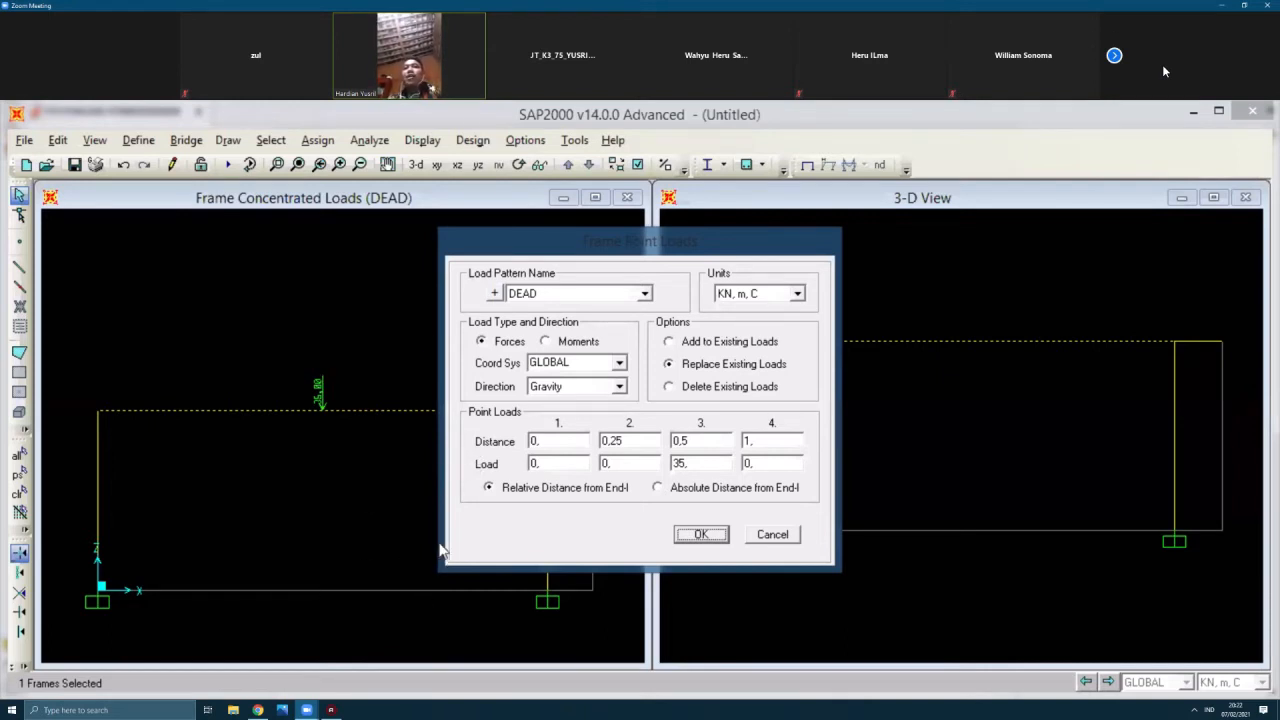
click(697, 535)
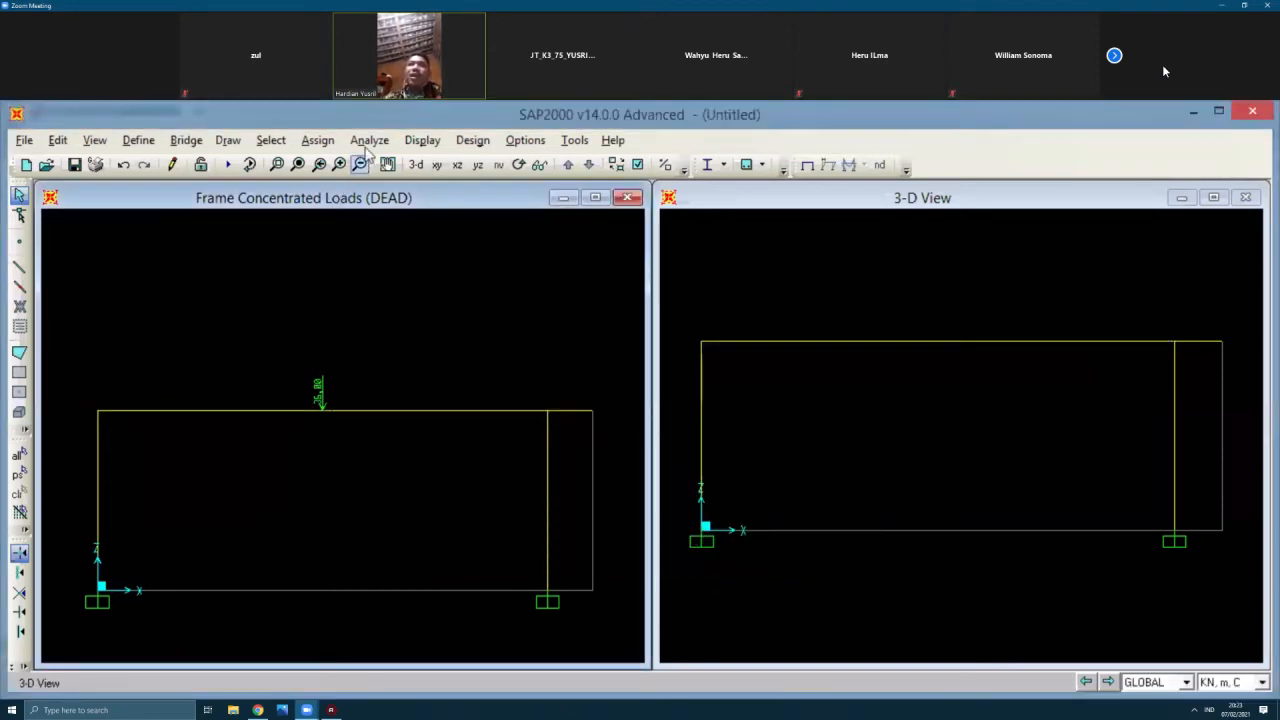
Step: Run the analysis with the DEAD linear static load case
click(369, 141)
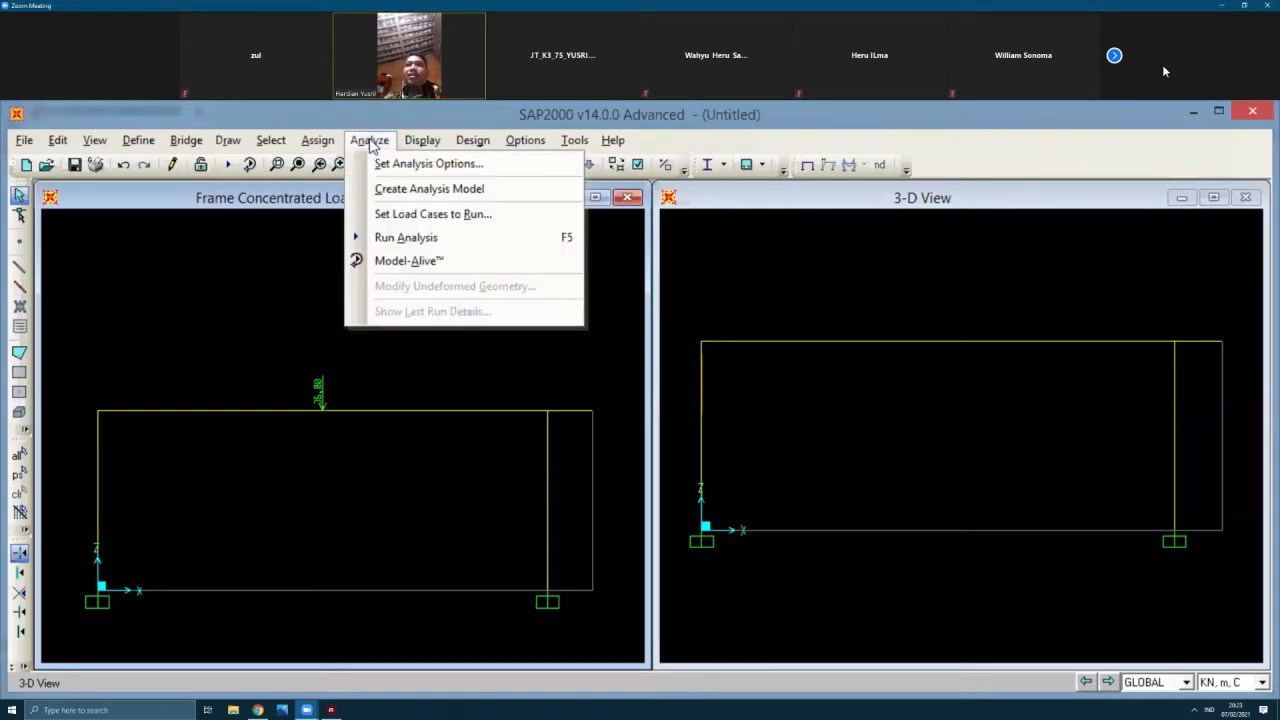
click(400, 248)
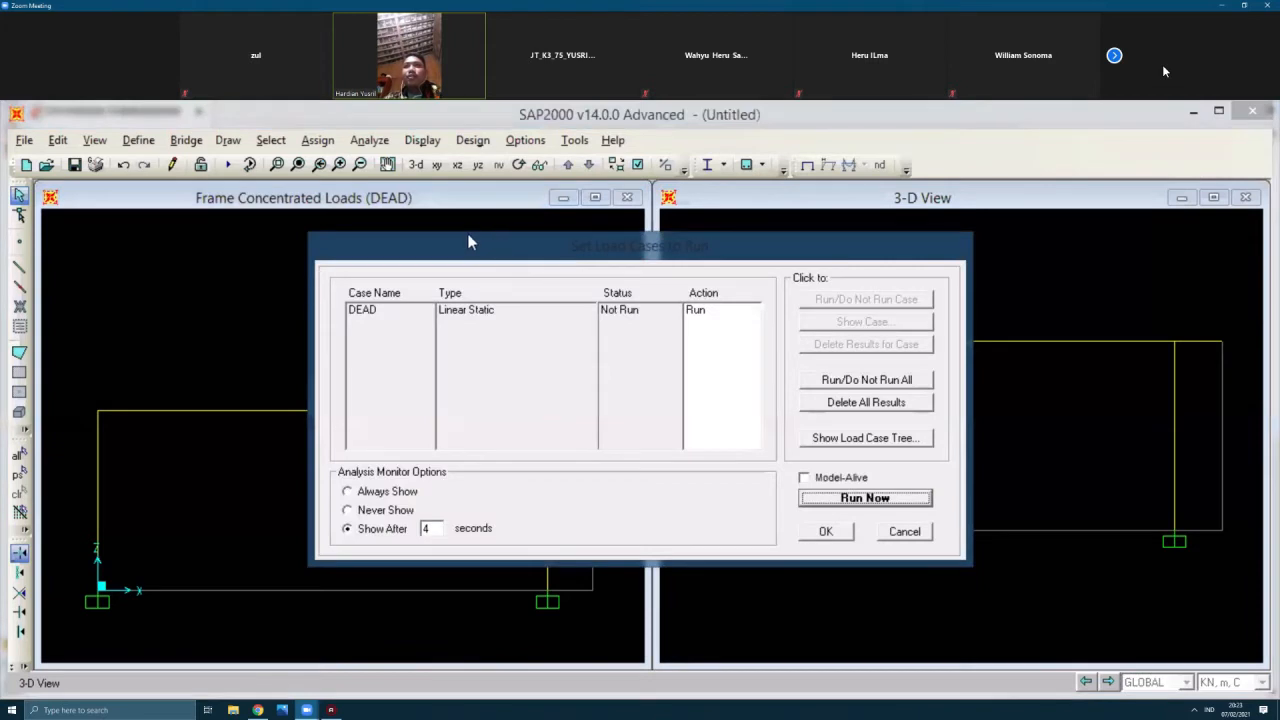
drag(468, 238, 257, 230)
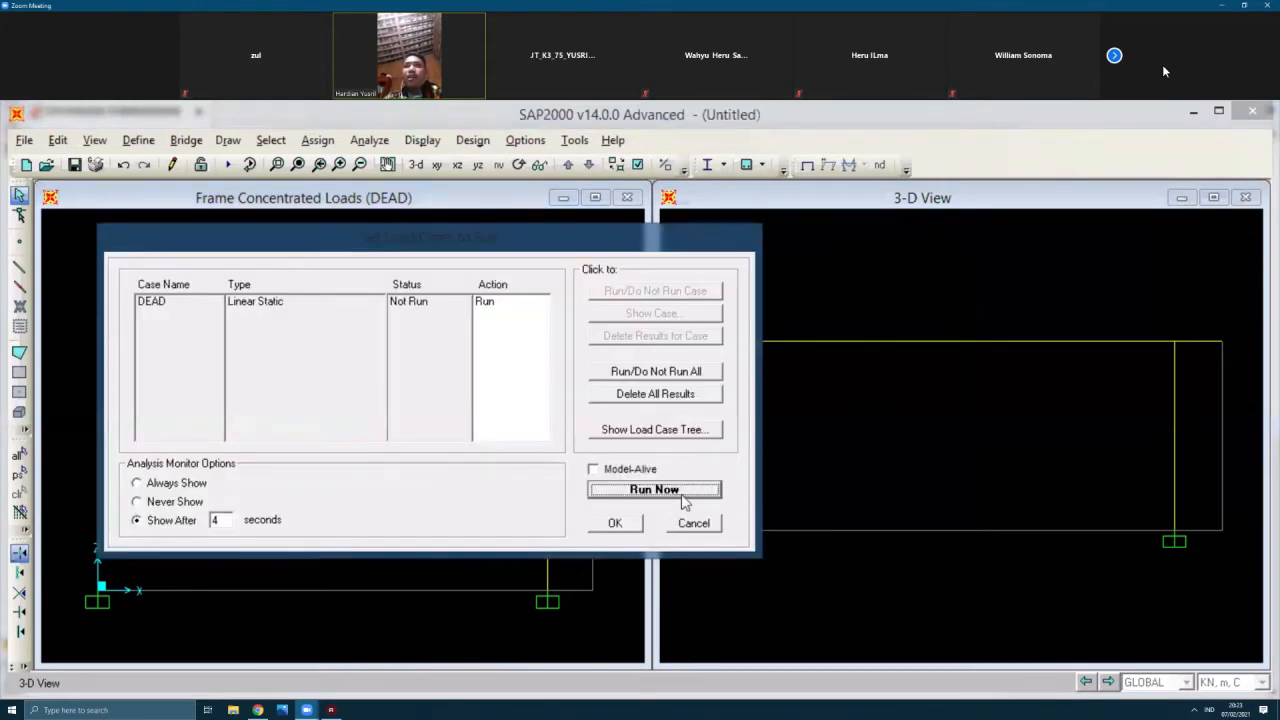
click(655, 489)
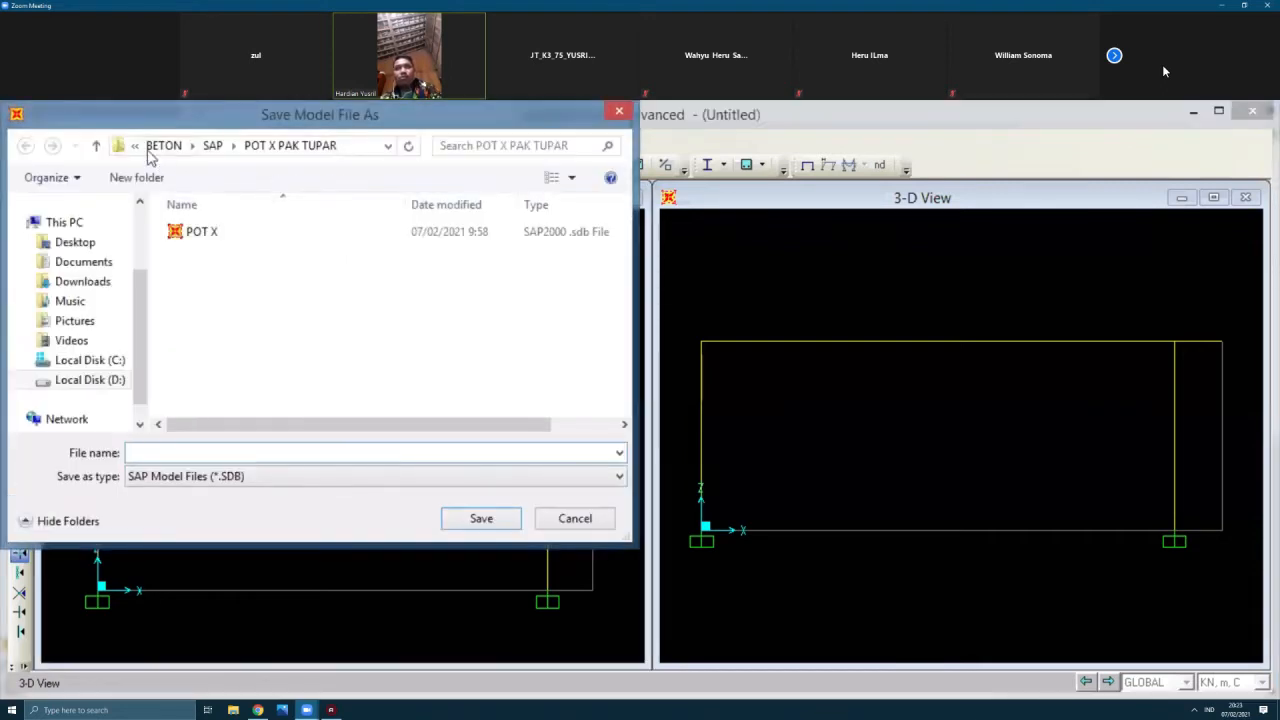
Step: Create a folder named "pot x" in Documents and open it as the model's save location
click(150, 152)
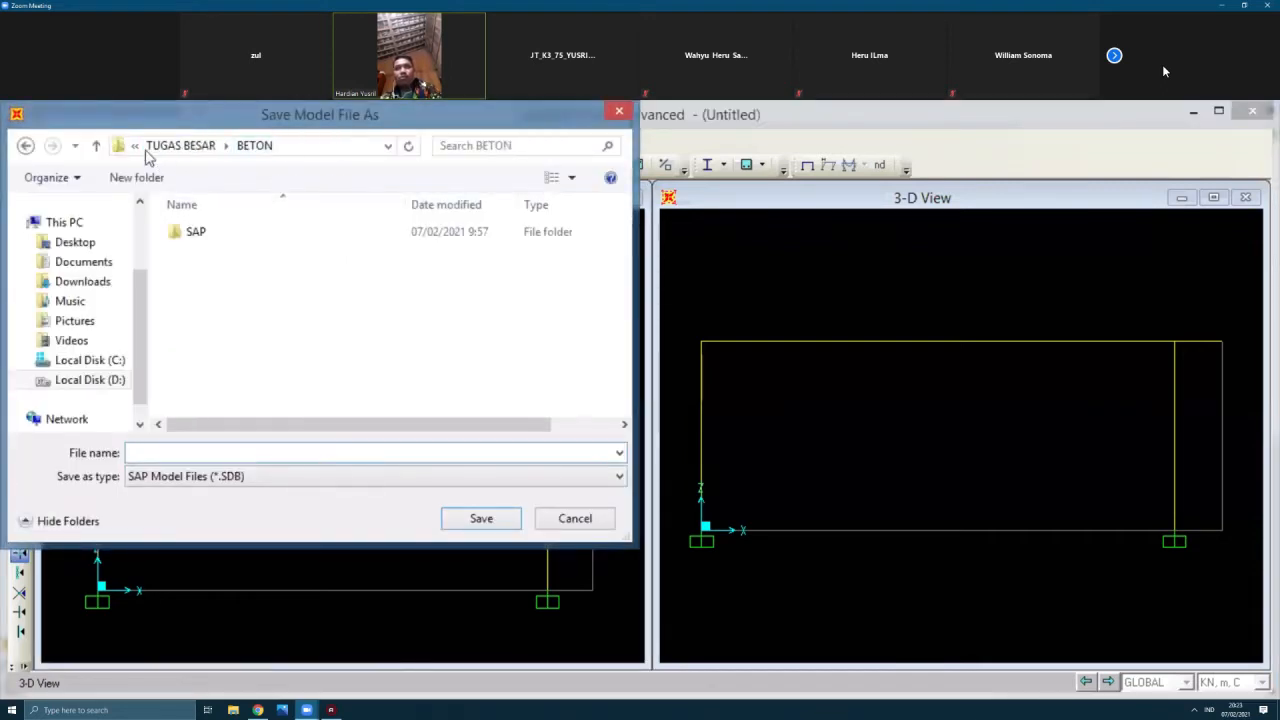
click(77, 264)
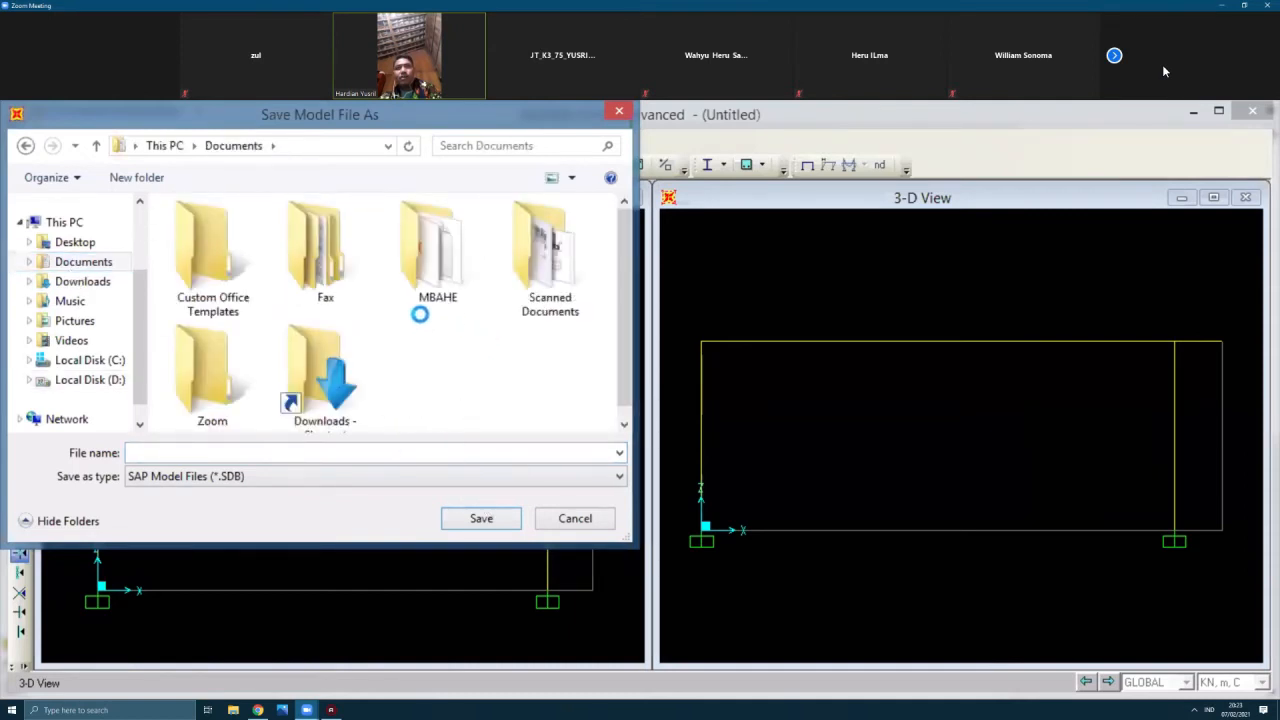
right_click(392, 376)
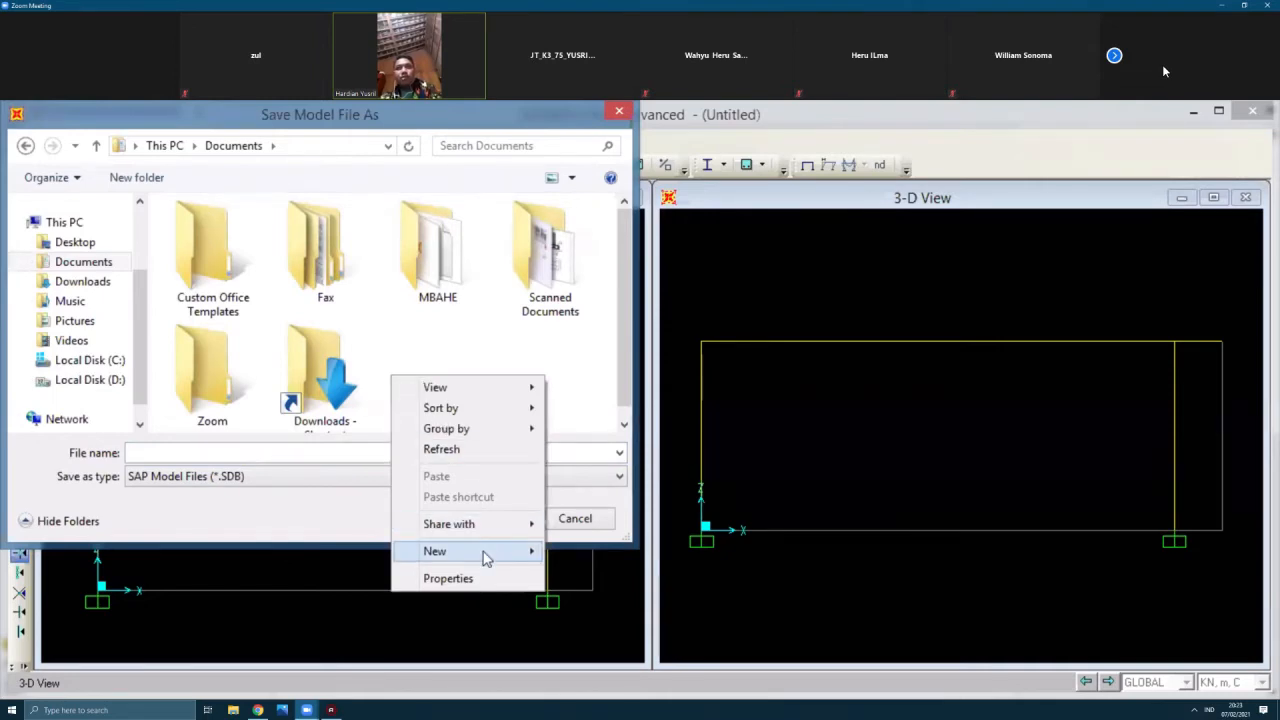
click(535, 555)
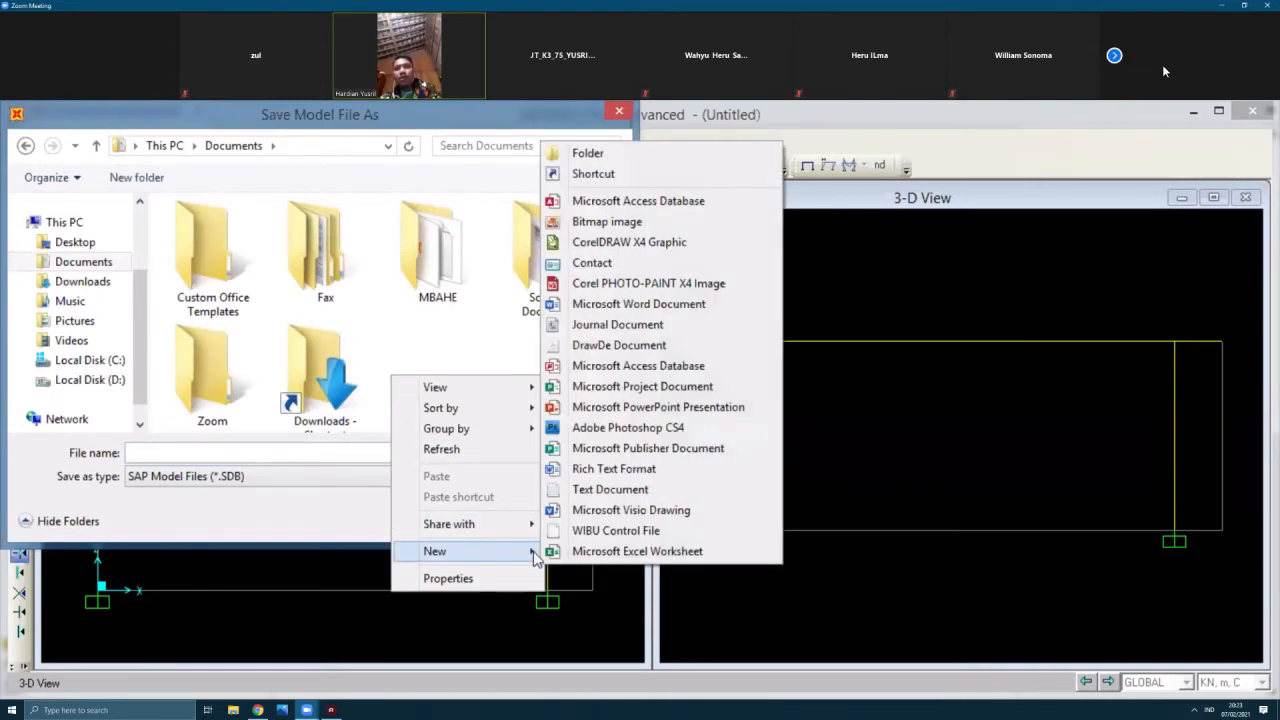
click(578, 155)
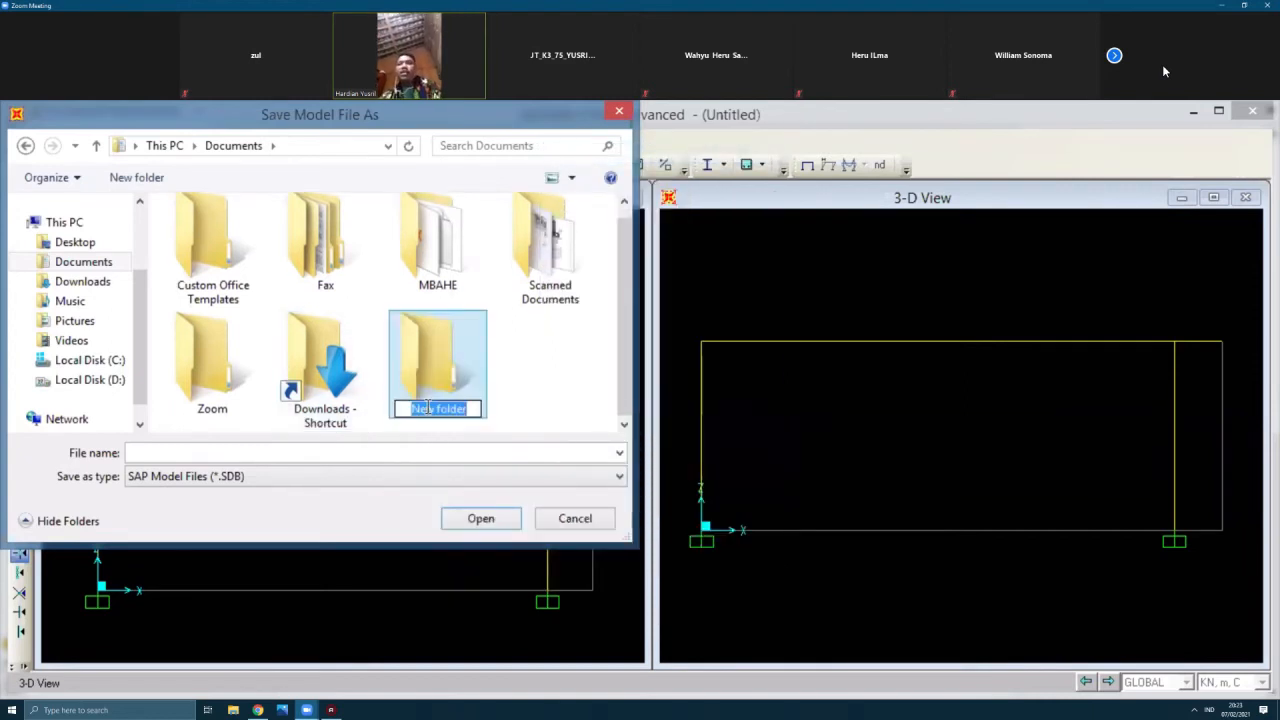
text(po)
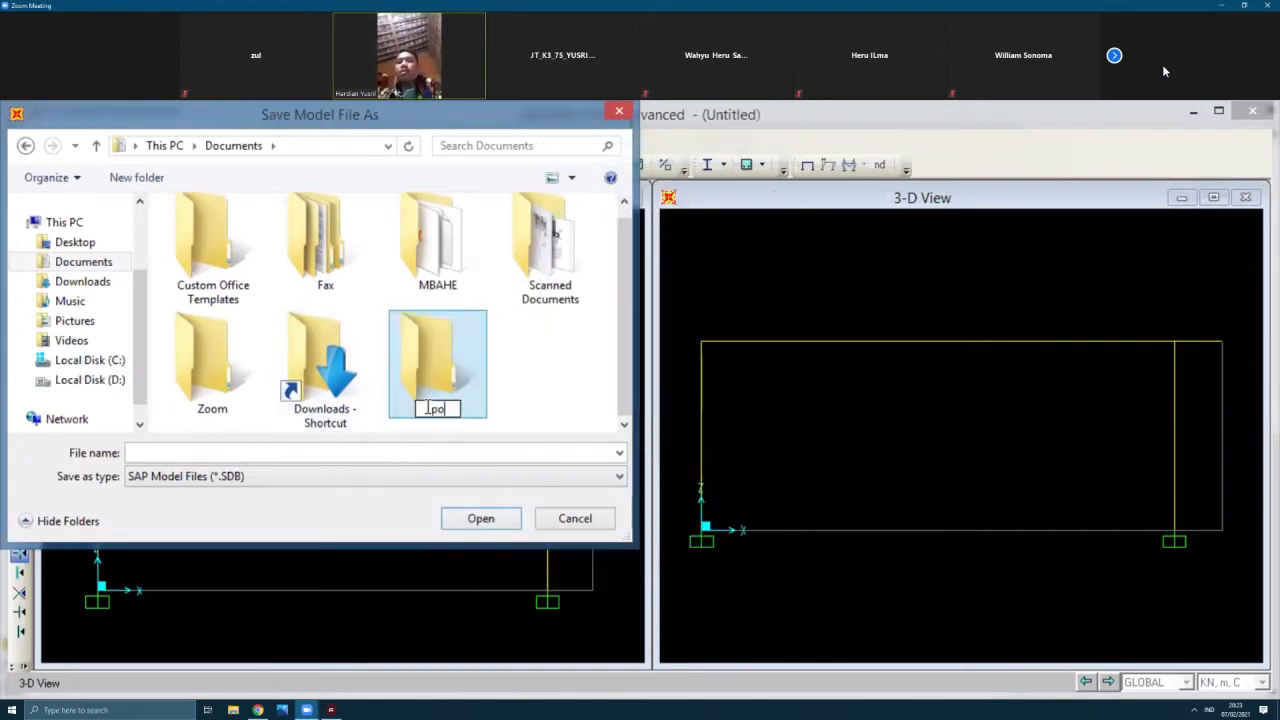
text(t)
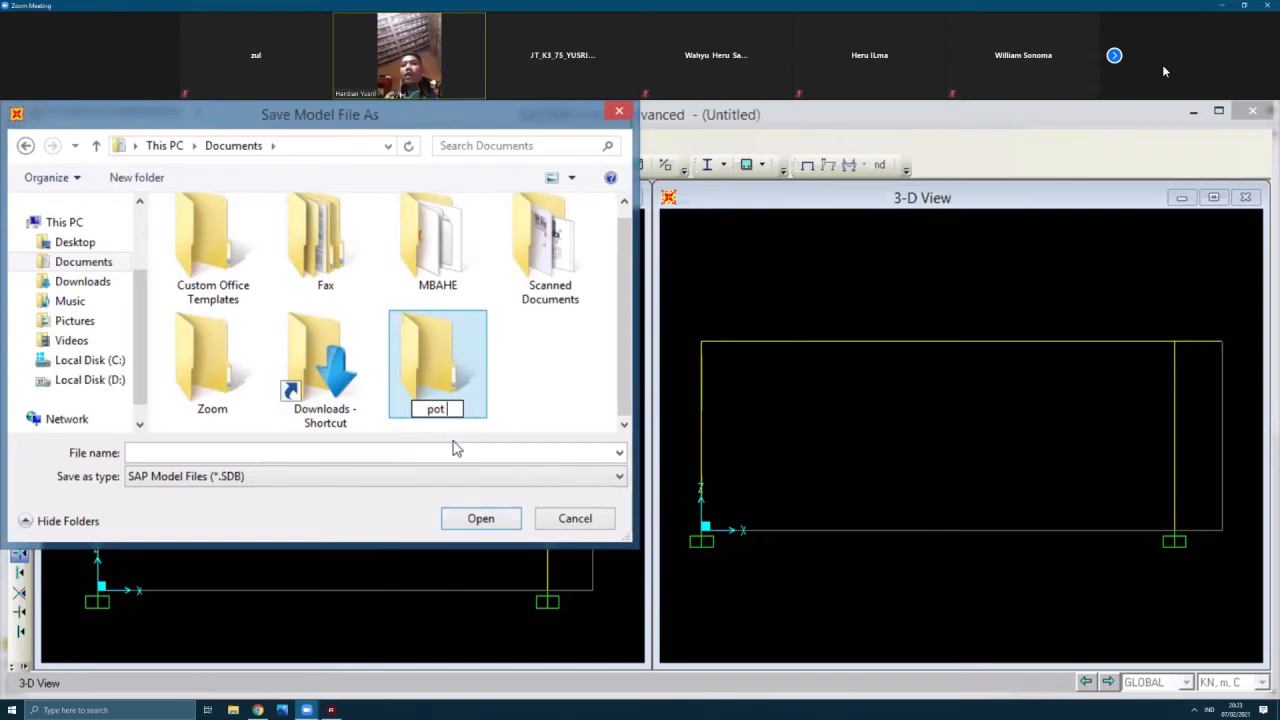
text( x)
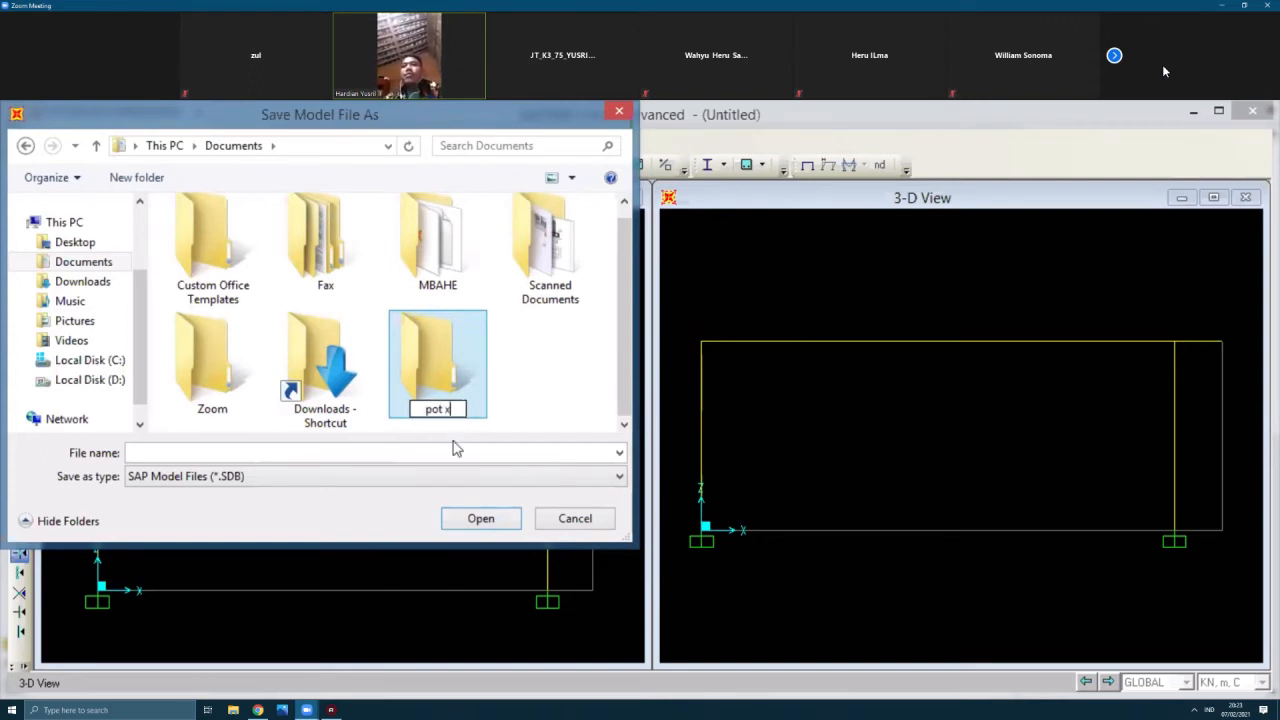
double_click(445, 373)
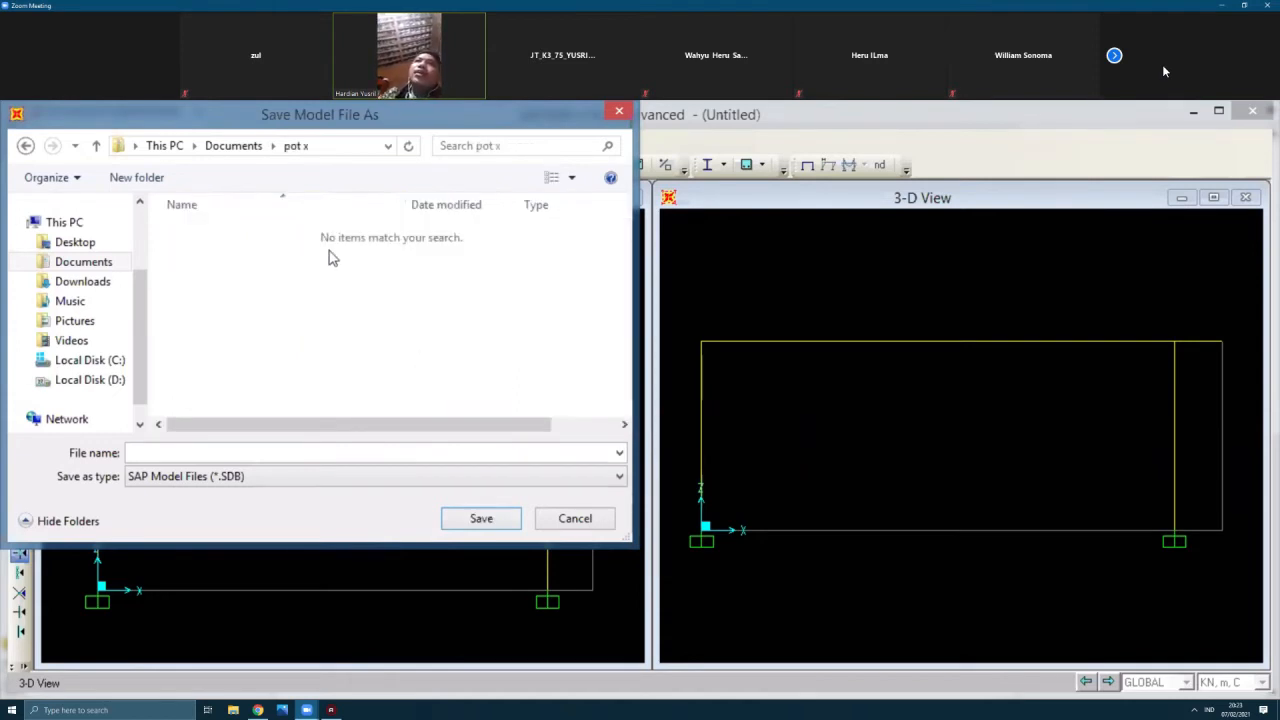
Step: Save the model as "pot y" in SAP Model Files format so the analysis proceeds
click(249, 451)
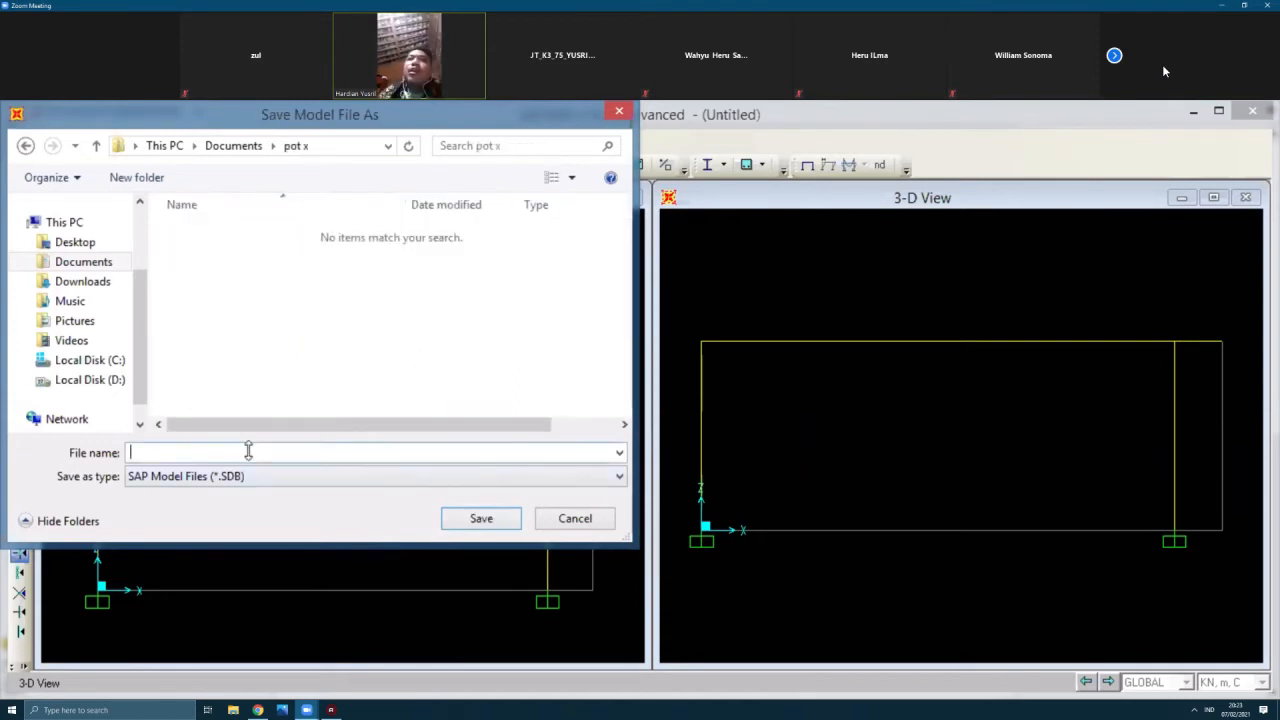
text(pot y)
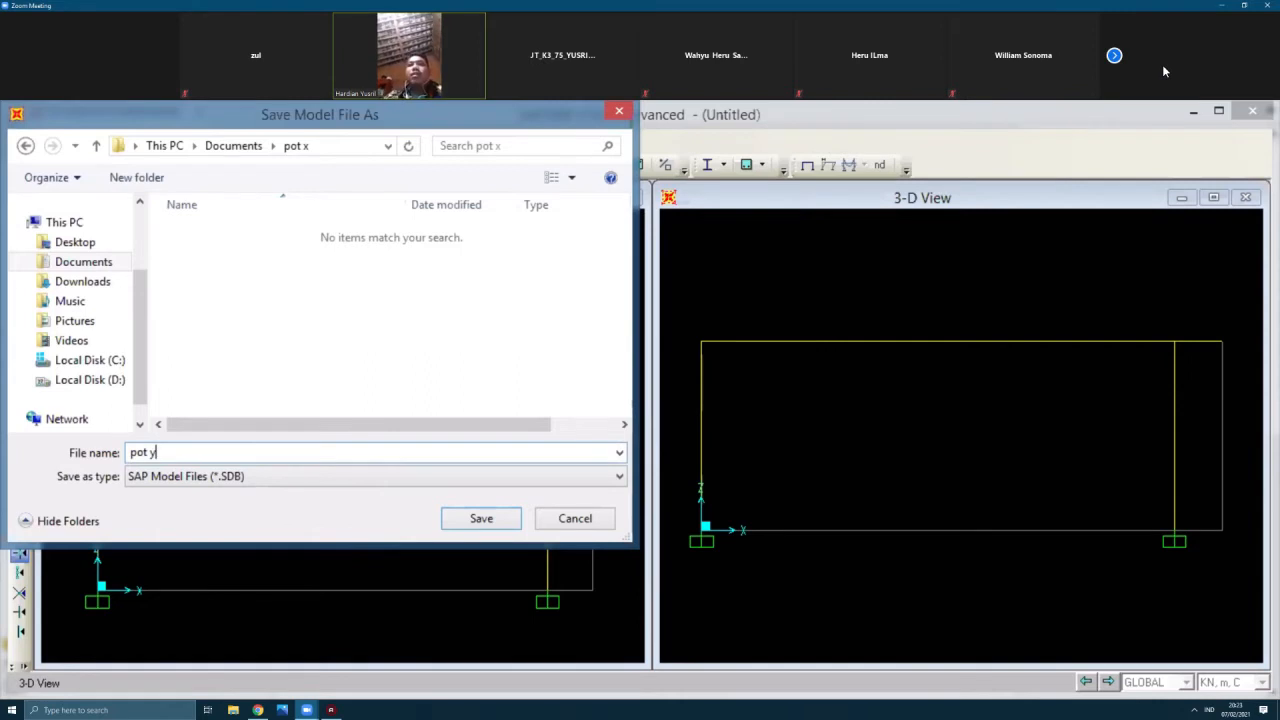
click(483, 522)
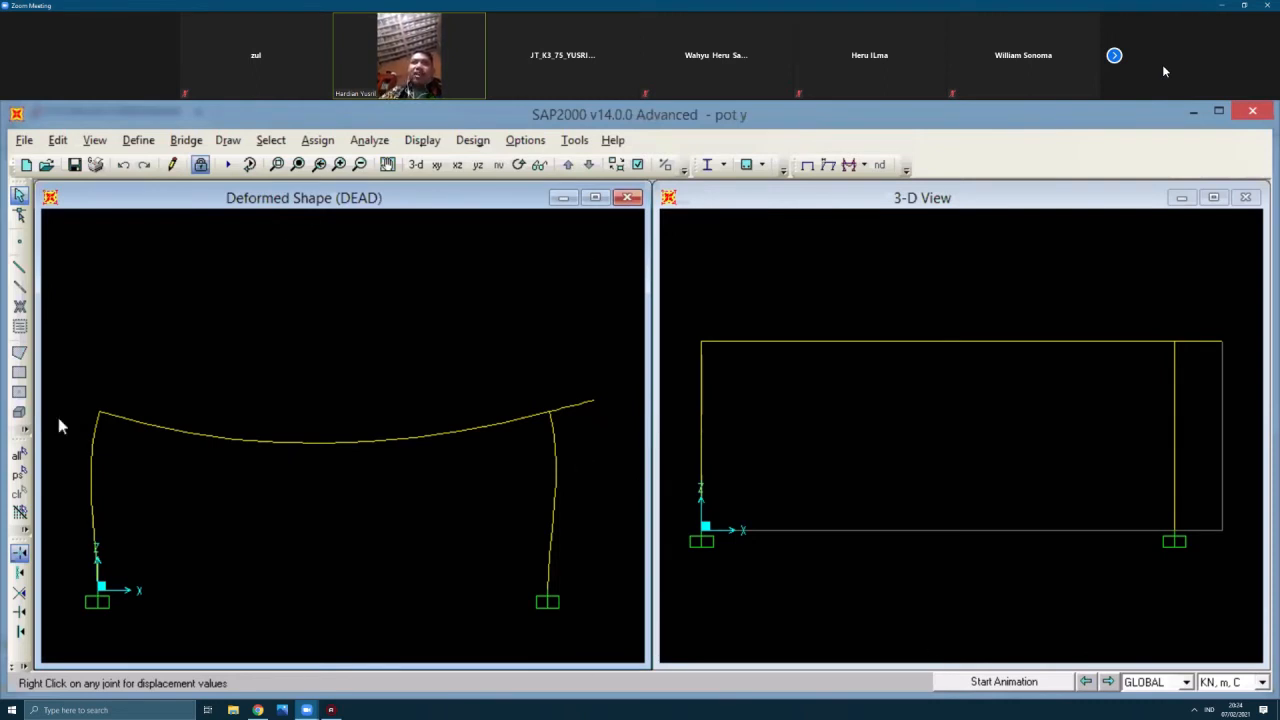
Step: Display the Moment 3-3 member force diagram of the frames for COMB1 with values shown on the diagram
click(419, 140)
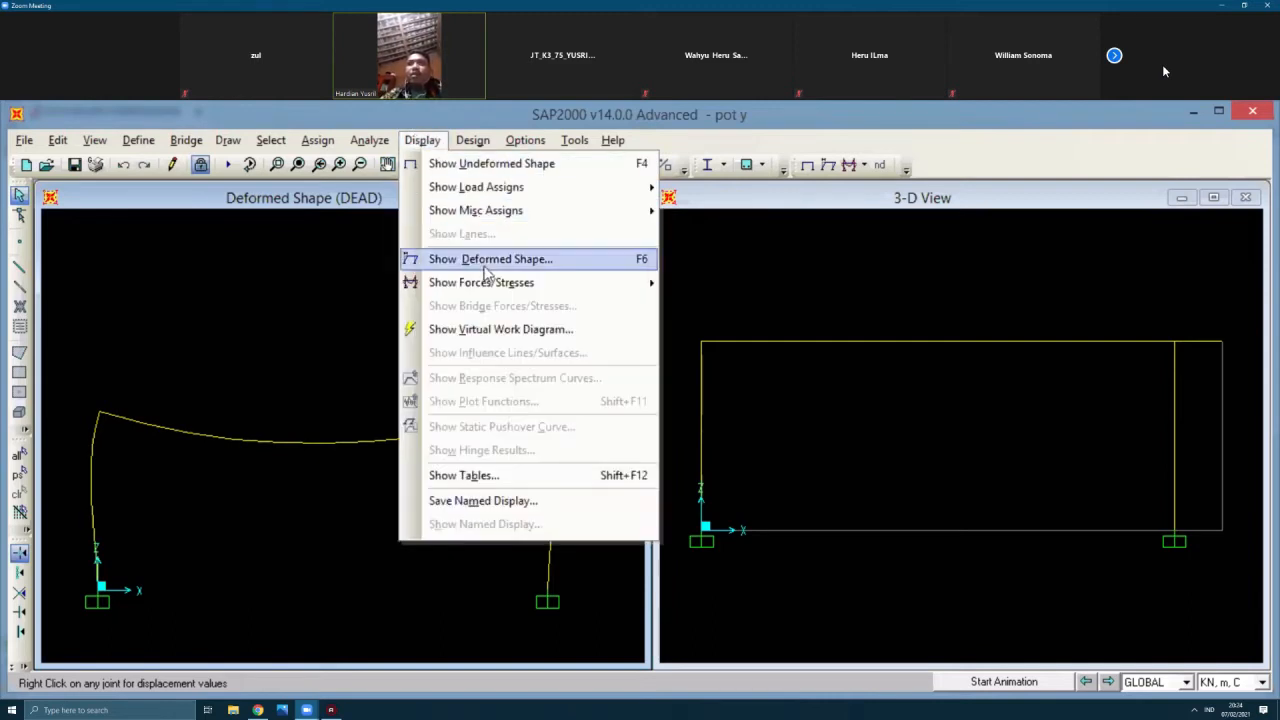
mouse_move(503, 287)
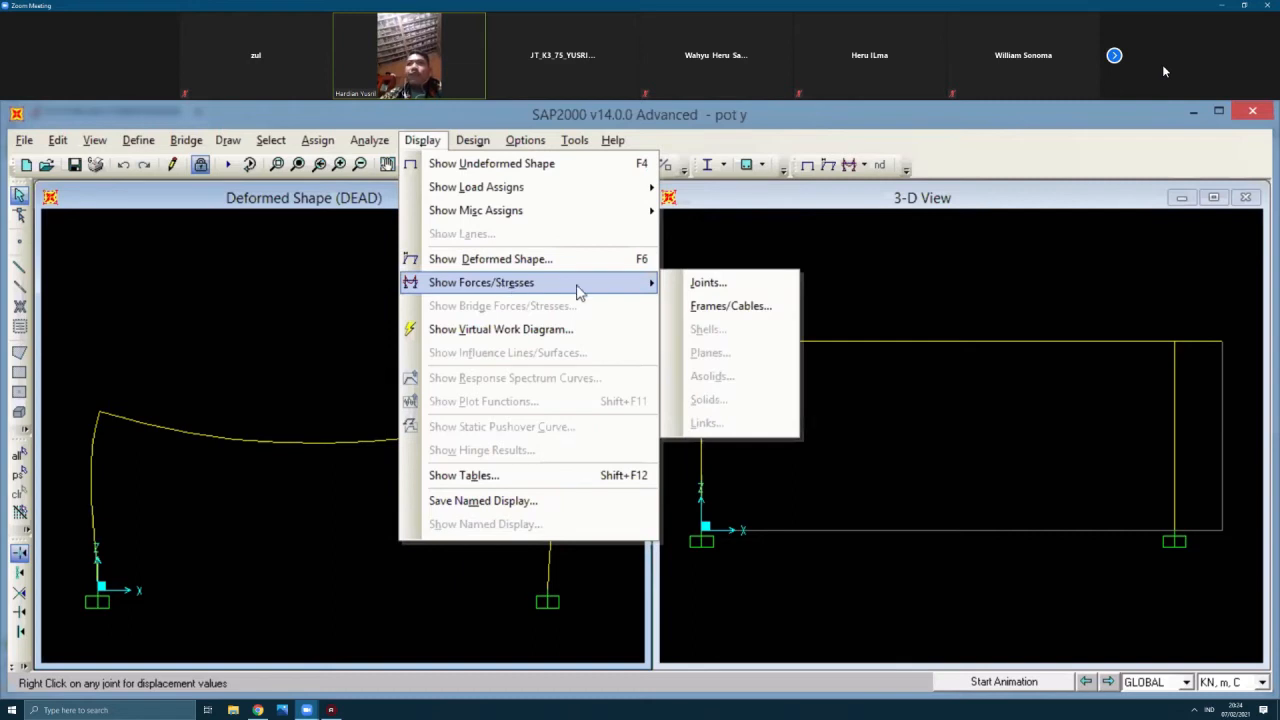
click(727, 310)
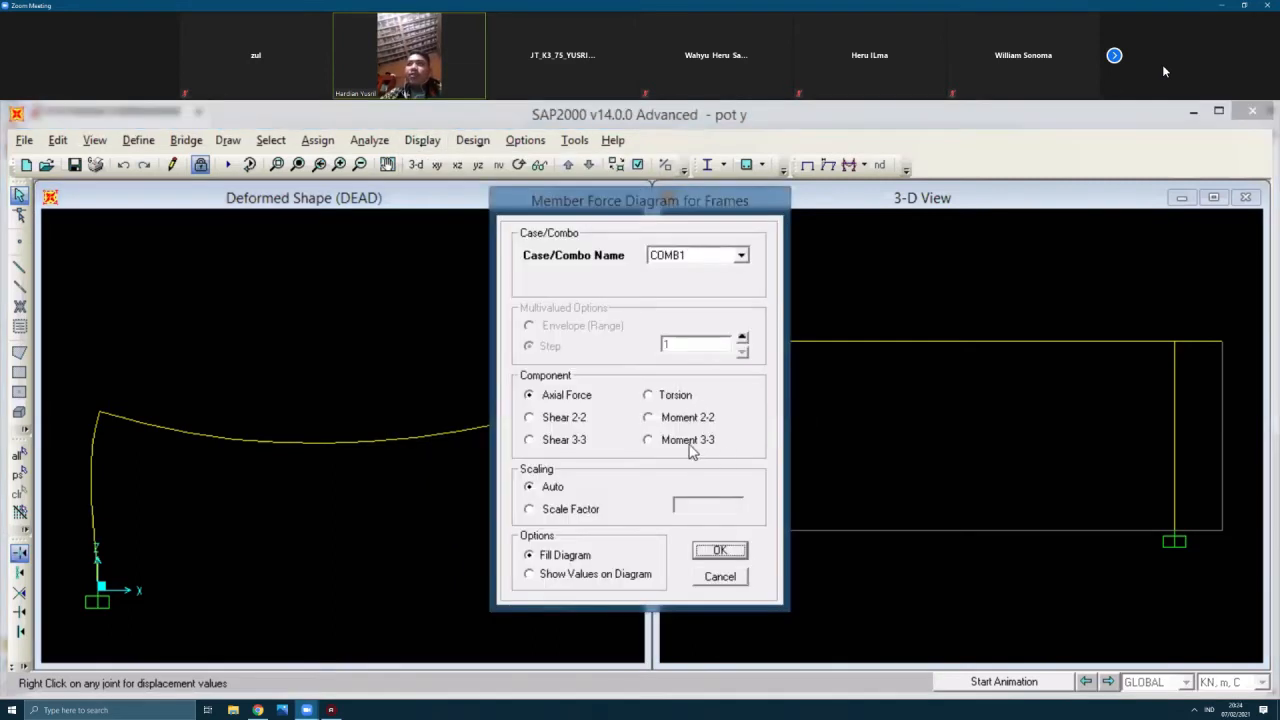
click(690, 442)
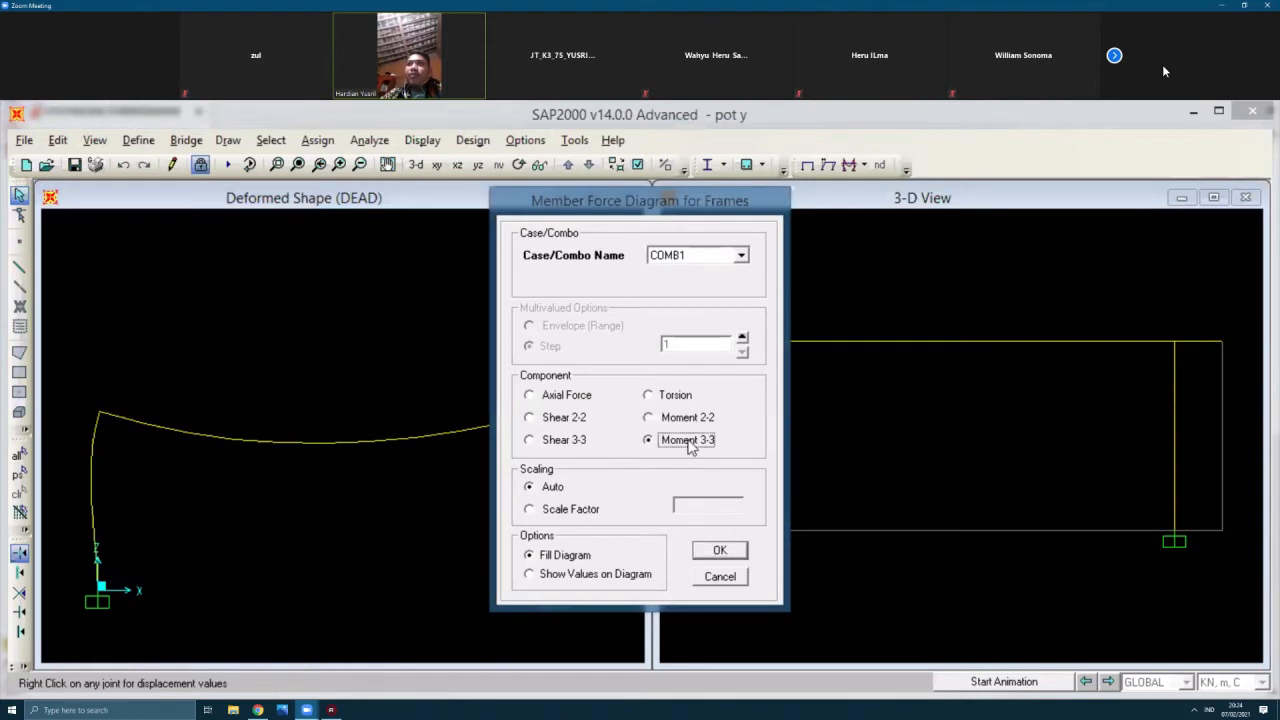
click(606, 578)
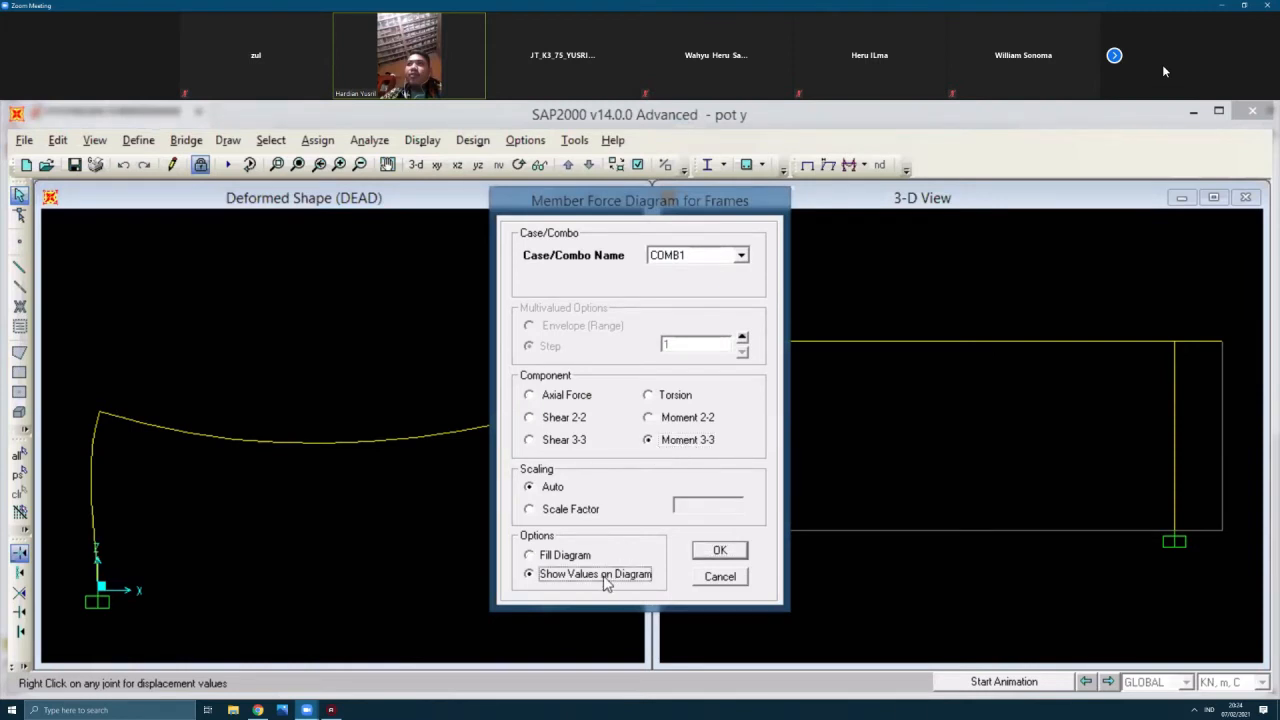
click(728, 555)
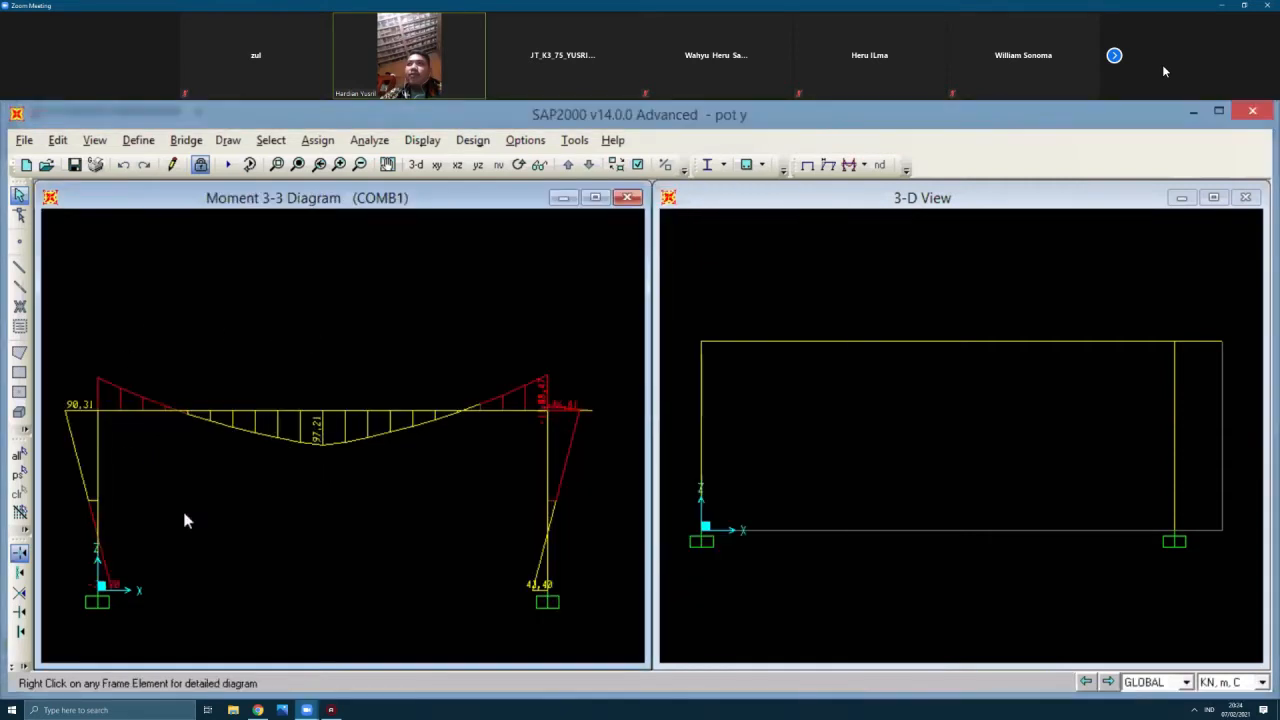
Step: Examine the moment values on the frame and the detailed COMB1 diagrams of the column at X = 0, showing maximum values
mouse_move(97, 425)
mouse_move(548, 598)
right_click(125, 384)
click(101, 440)
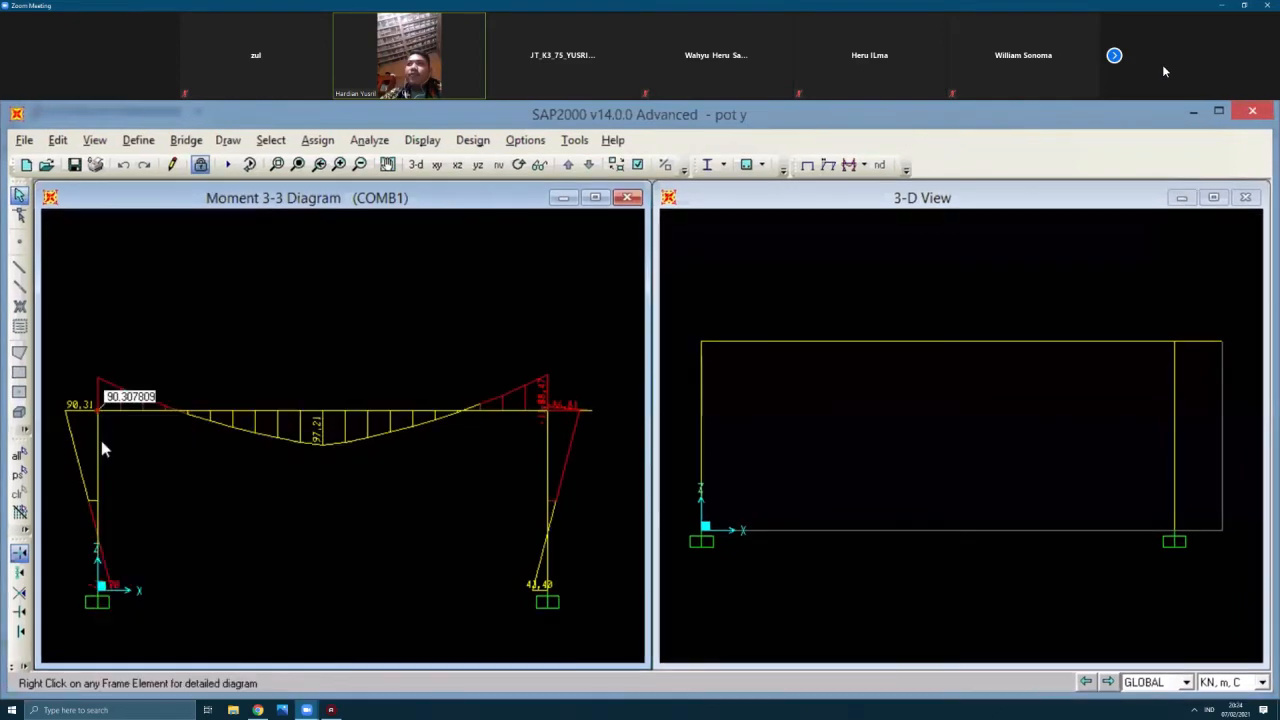
right_click(97, 413)
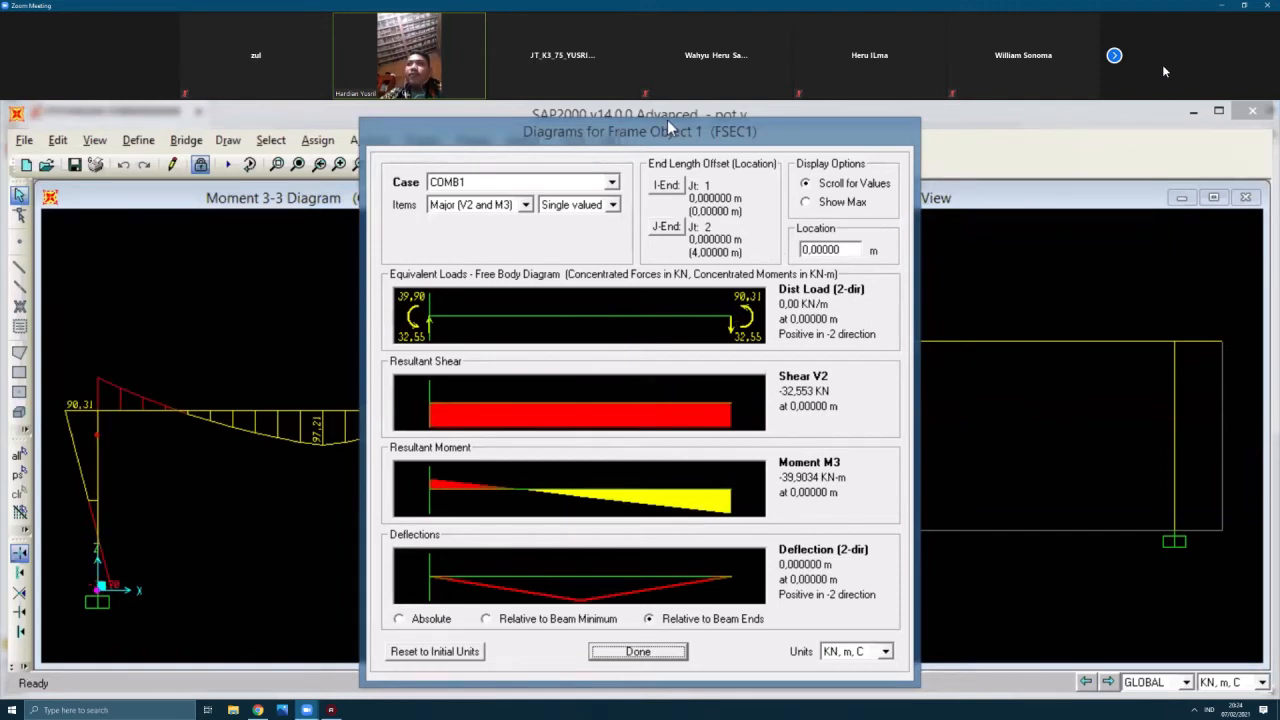
drag(668, 121, 566, 91)
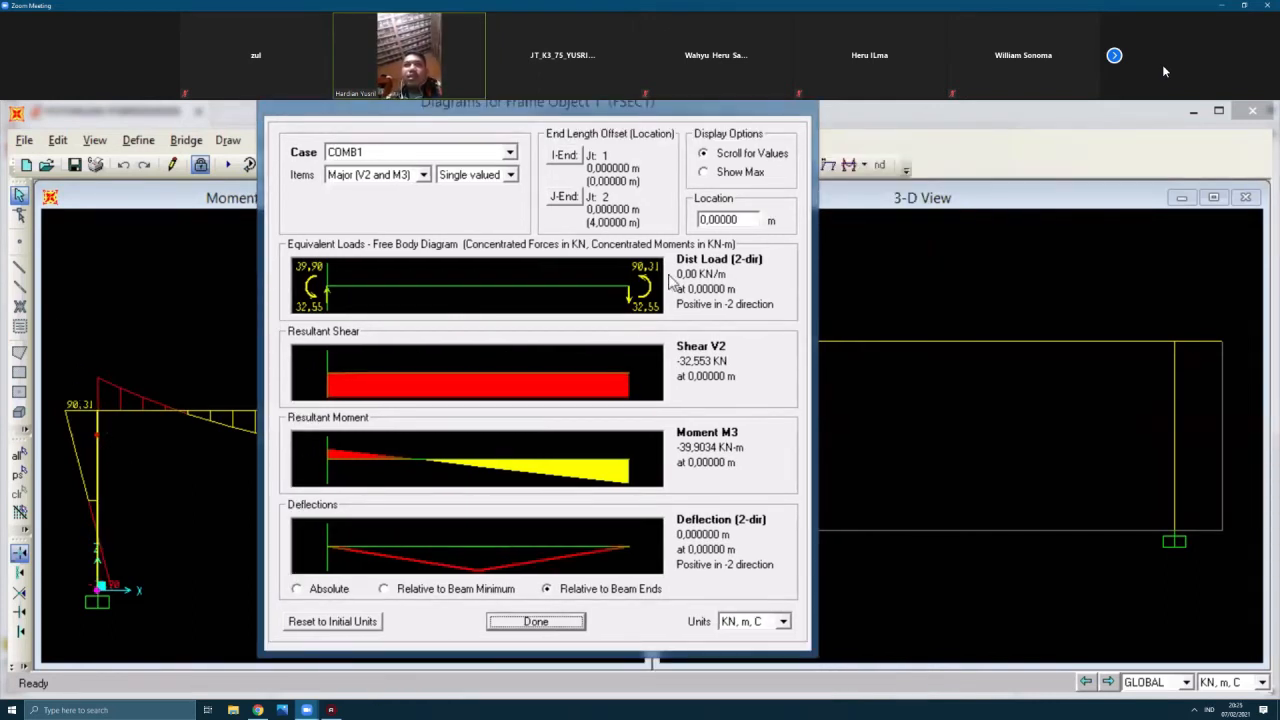
click(705, 172)
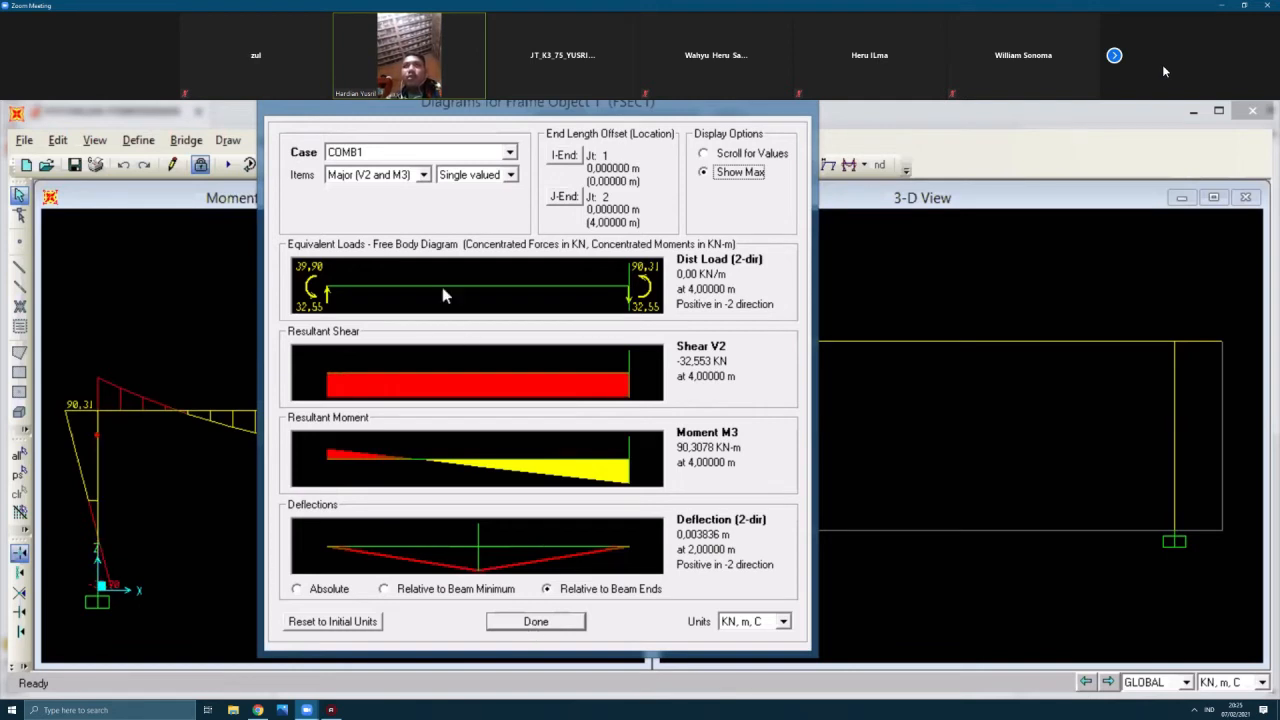
Step: Check the Axial (P and T) diagrams of the column at X = 0, and close its detailed diagrams
click(423, 175)
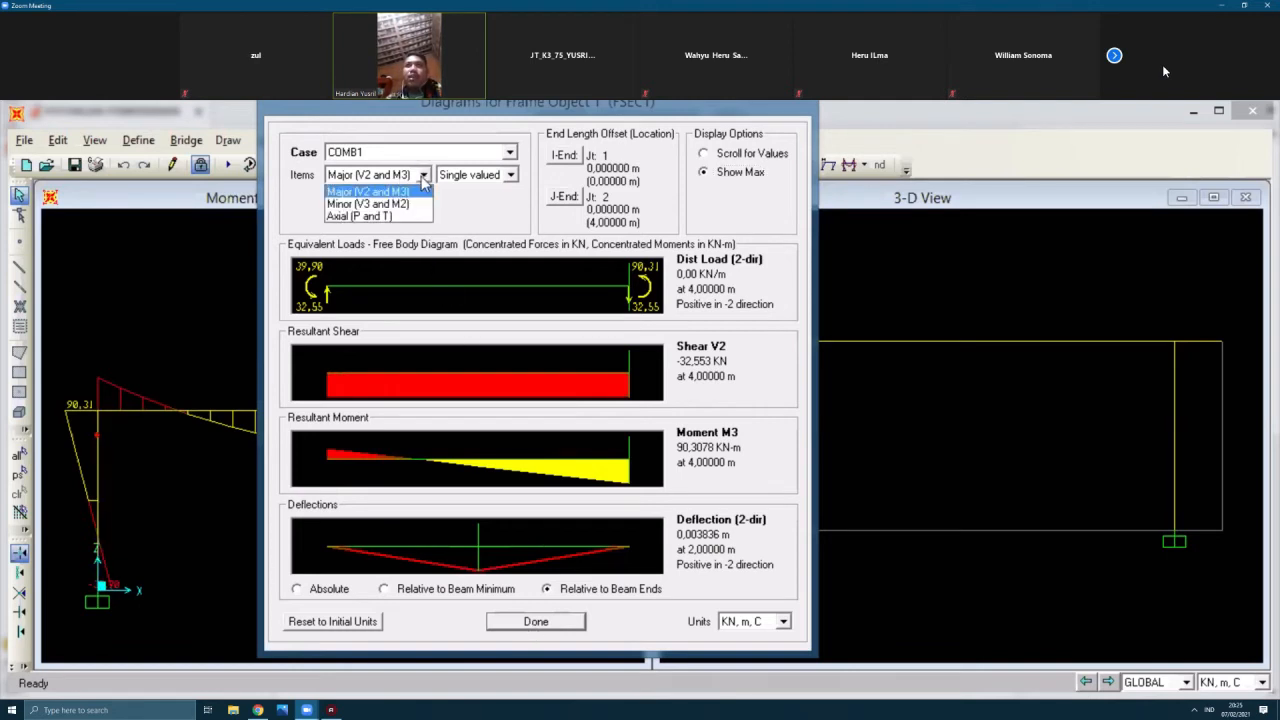
click(402, 217)
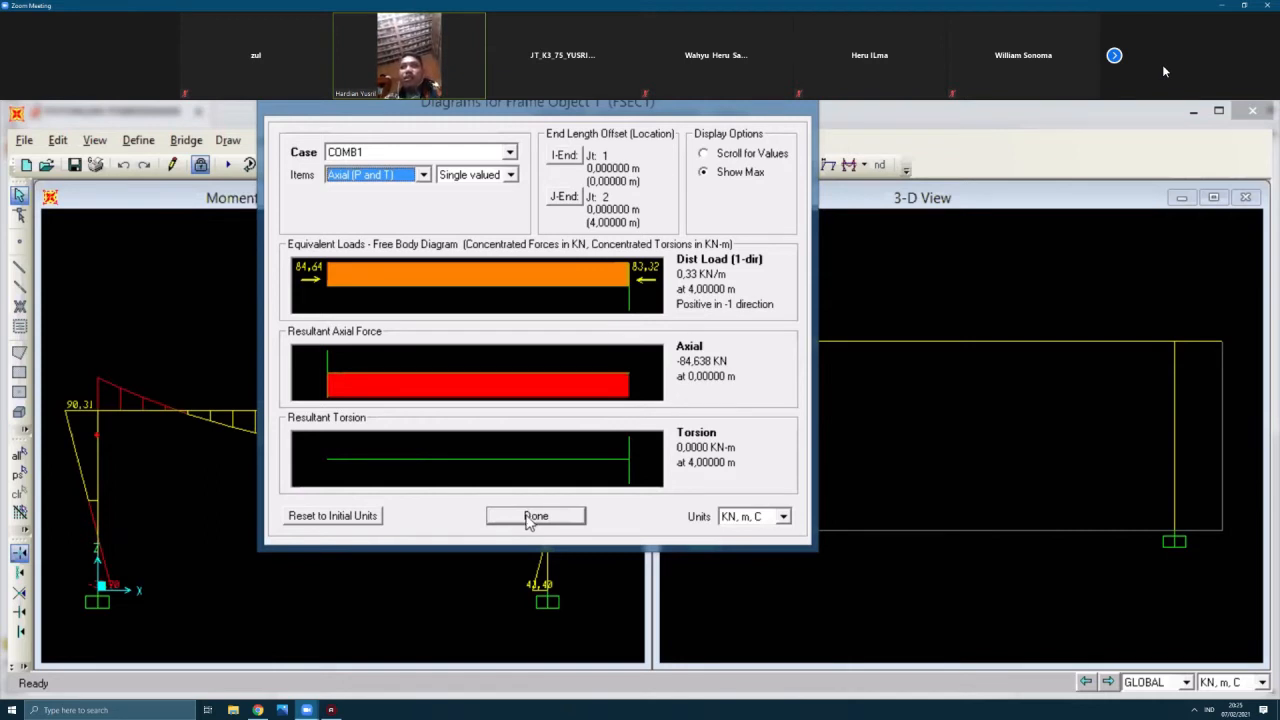
click(530, 518)
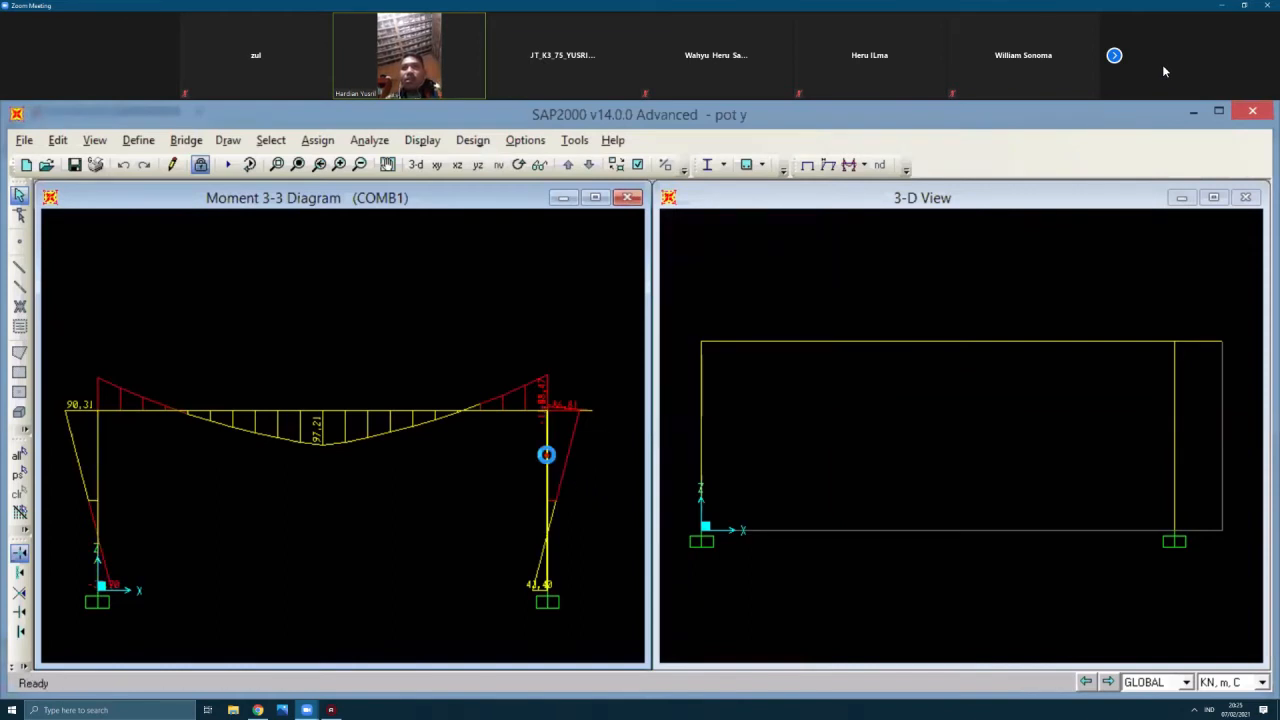
Step: Examine the COMB1 major and Axial (P and T) diagrams of the second column, showing maximum values, and close its detailed diagrams
right_click(547, 456)
click(812, 202)
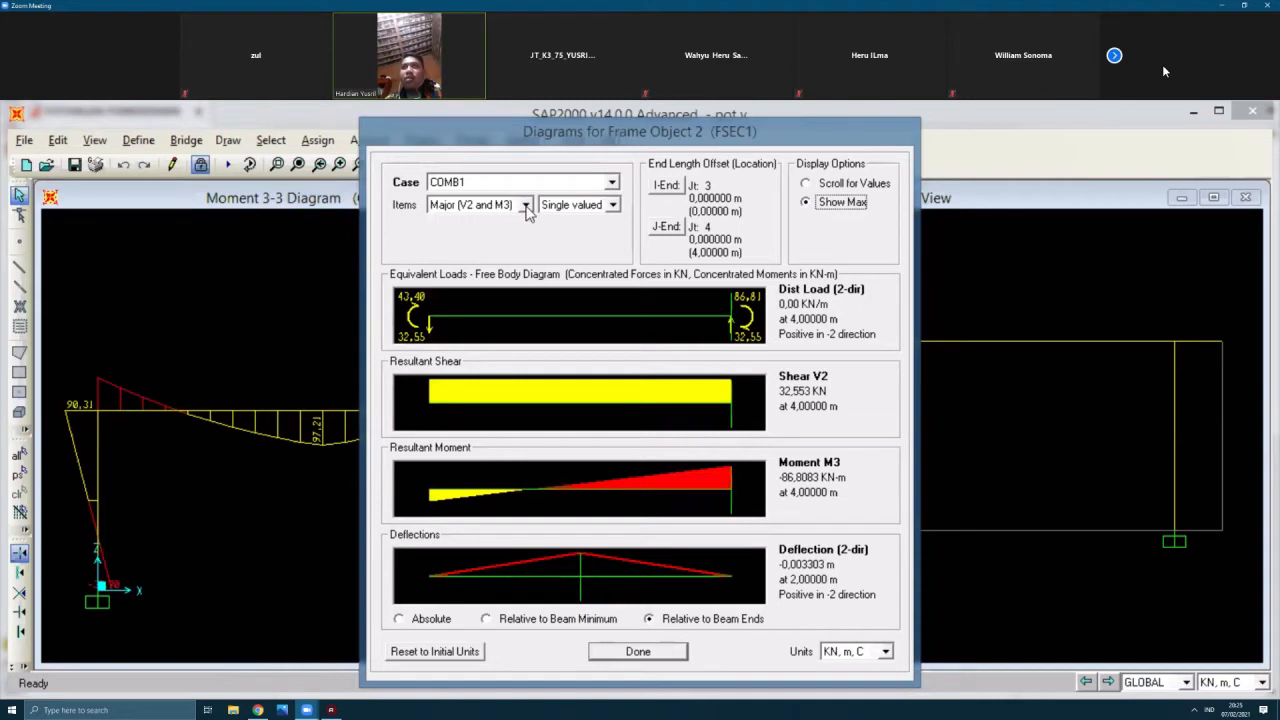
click(525, 205)
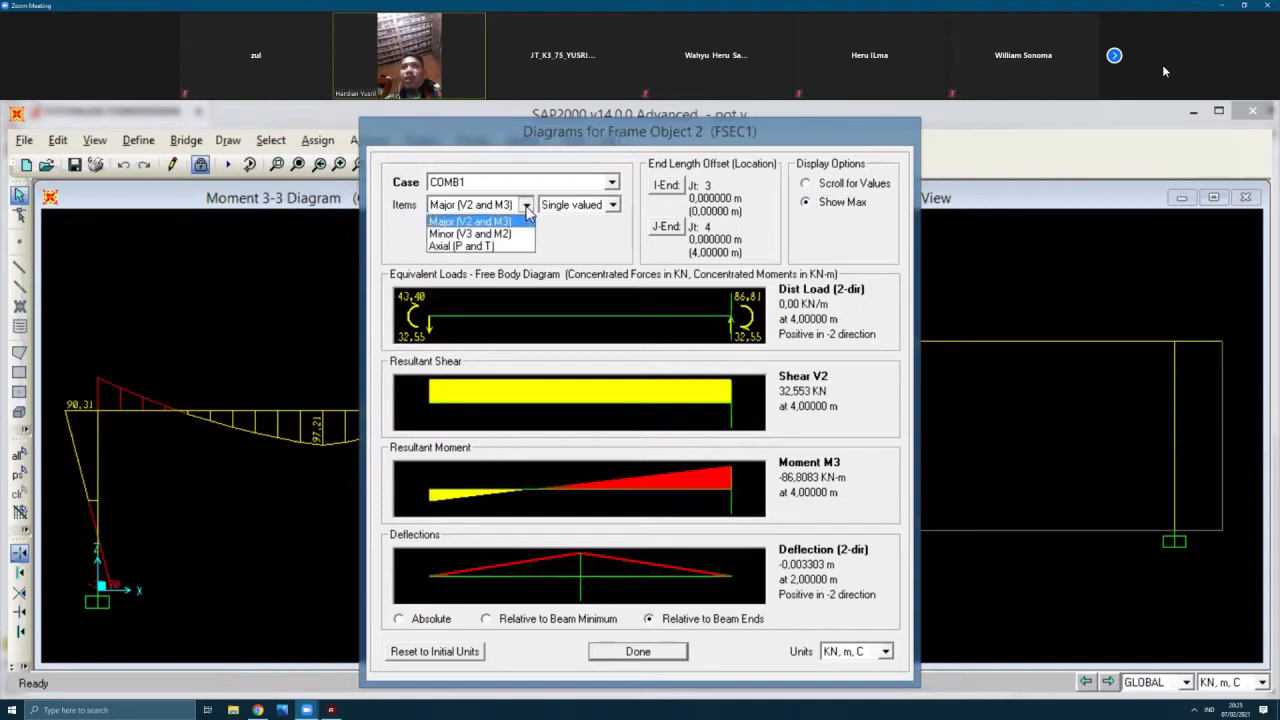
click(477, 248)
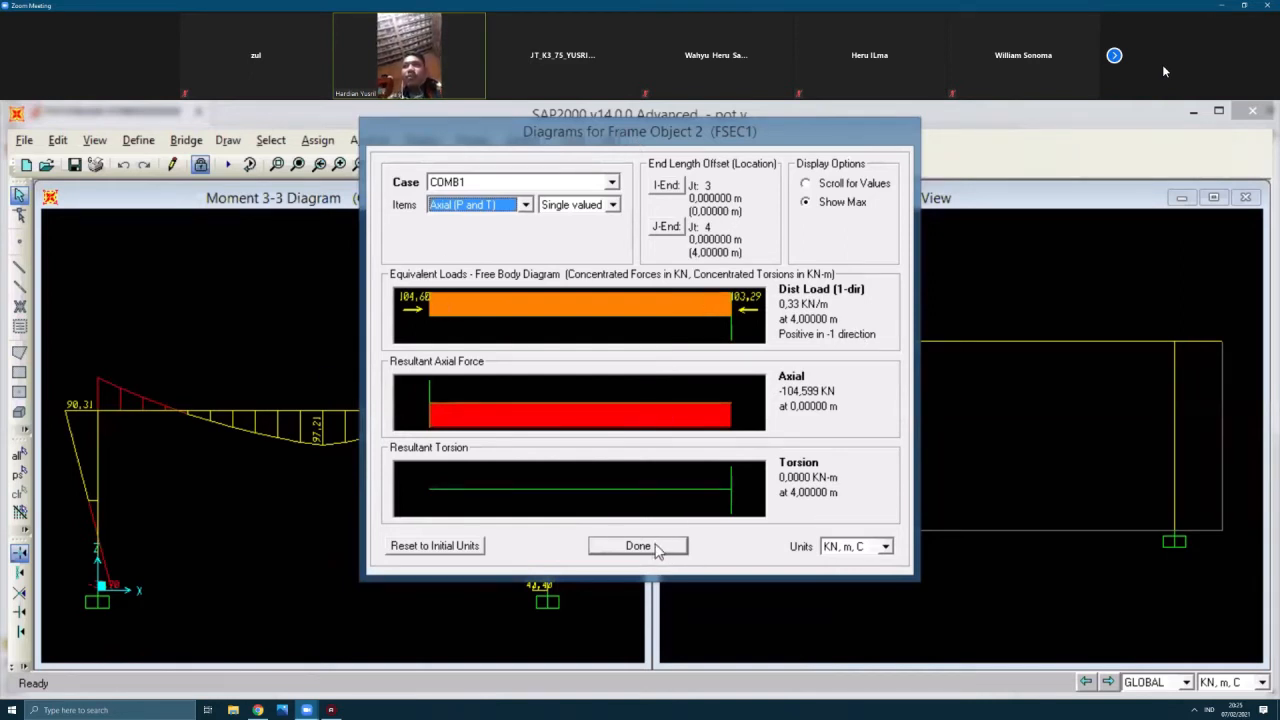
click(638, 546)
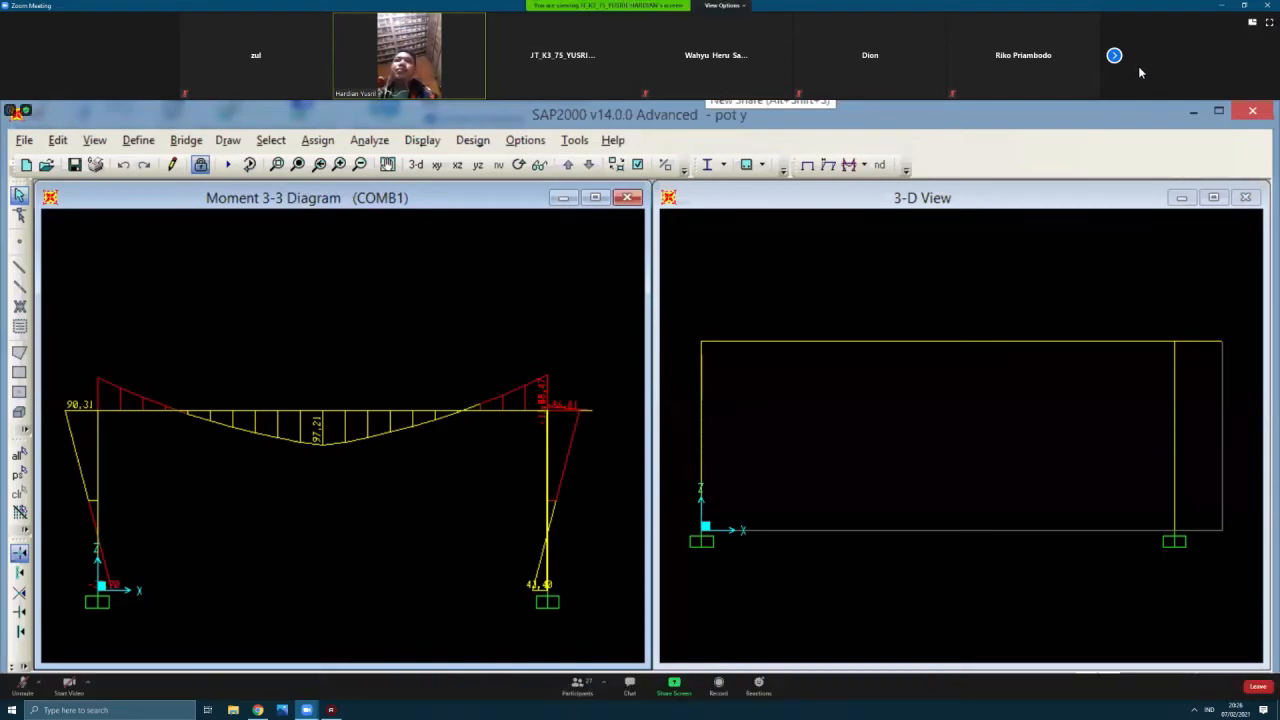
click(1115, 56)
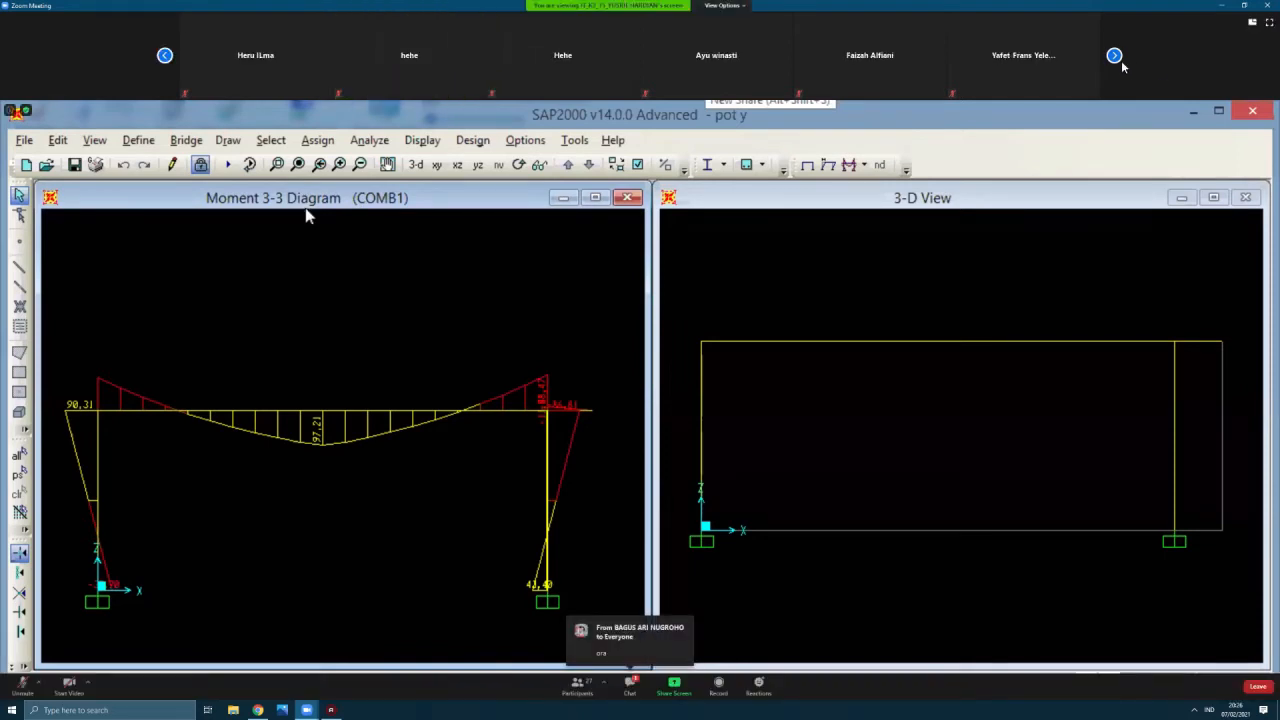
click(1115, 56)
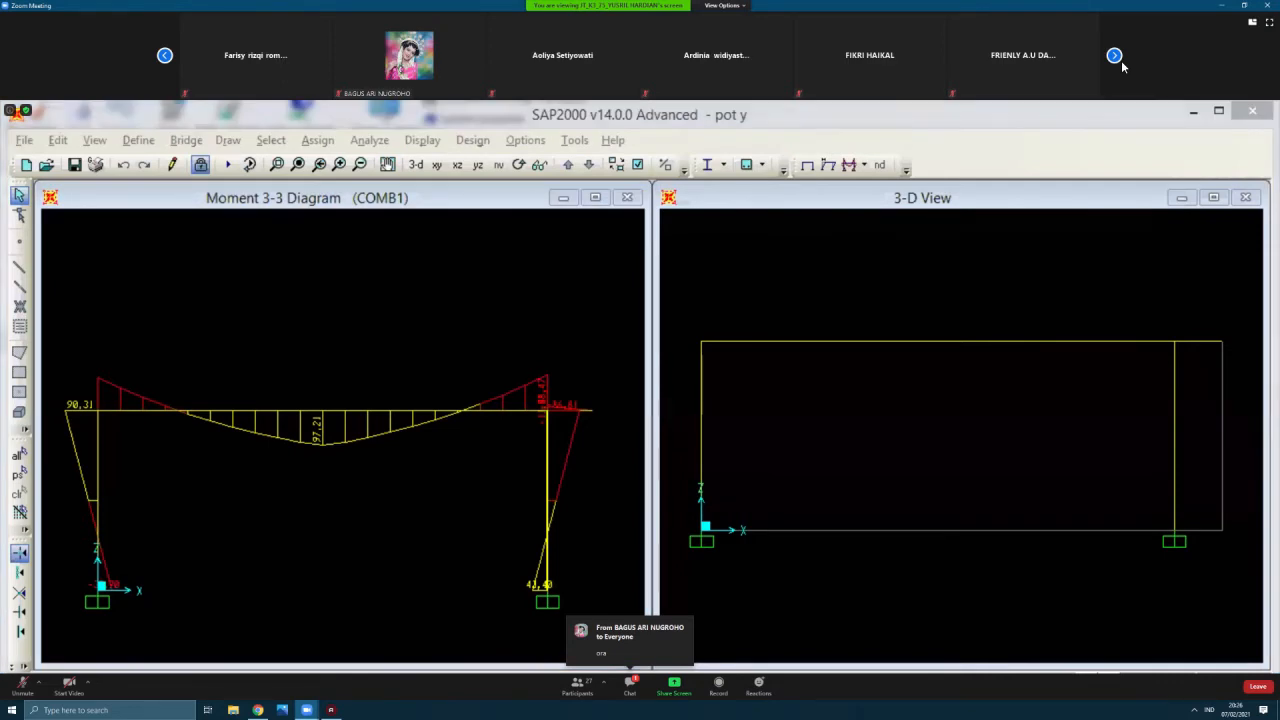
click(1115, 56)
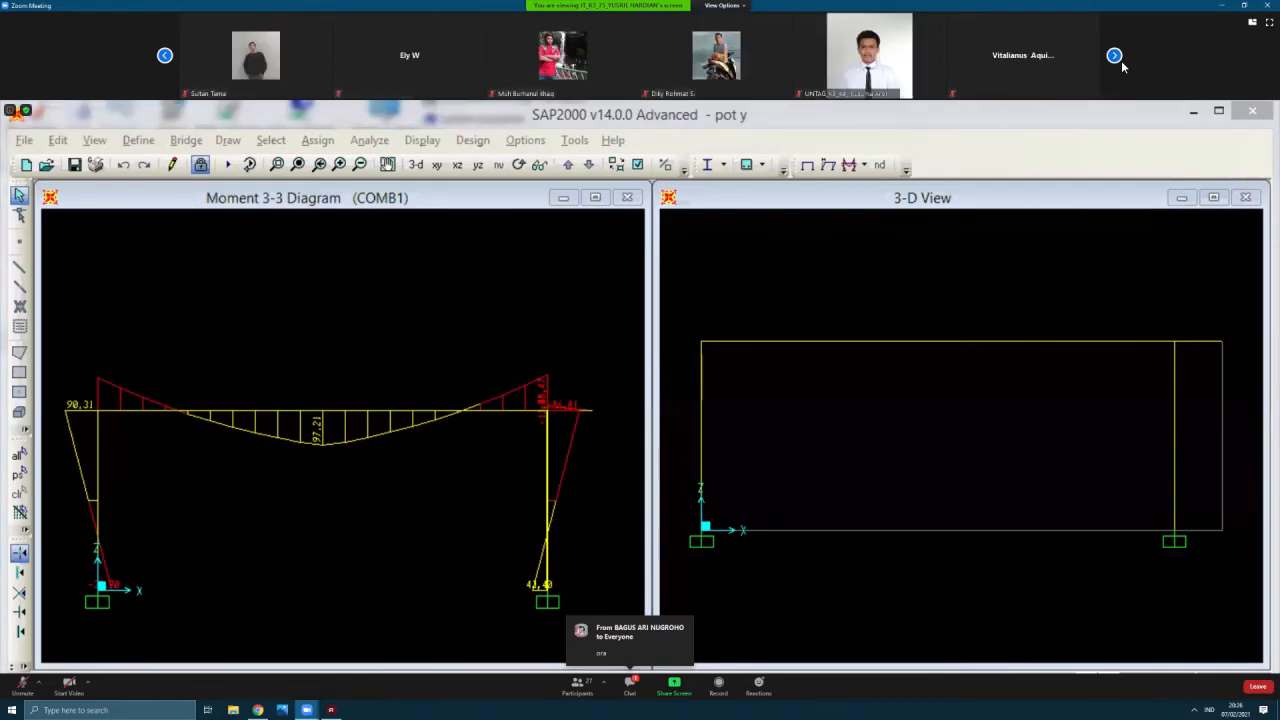
click(1119, 59)
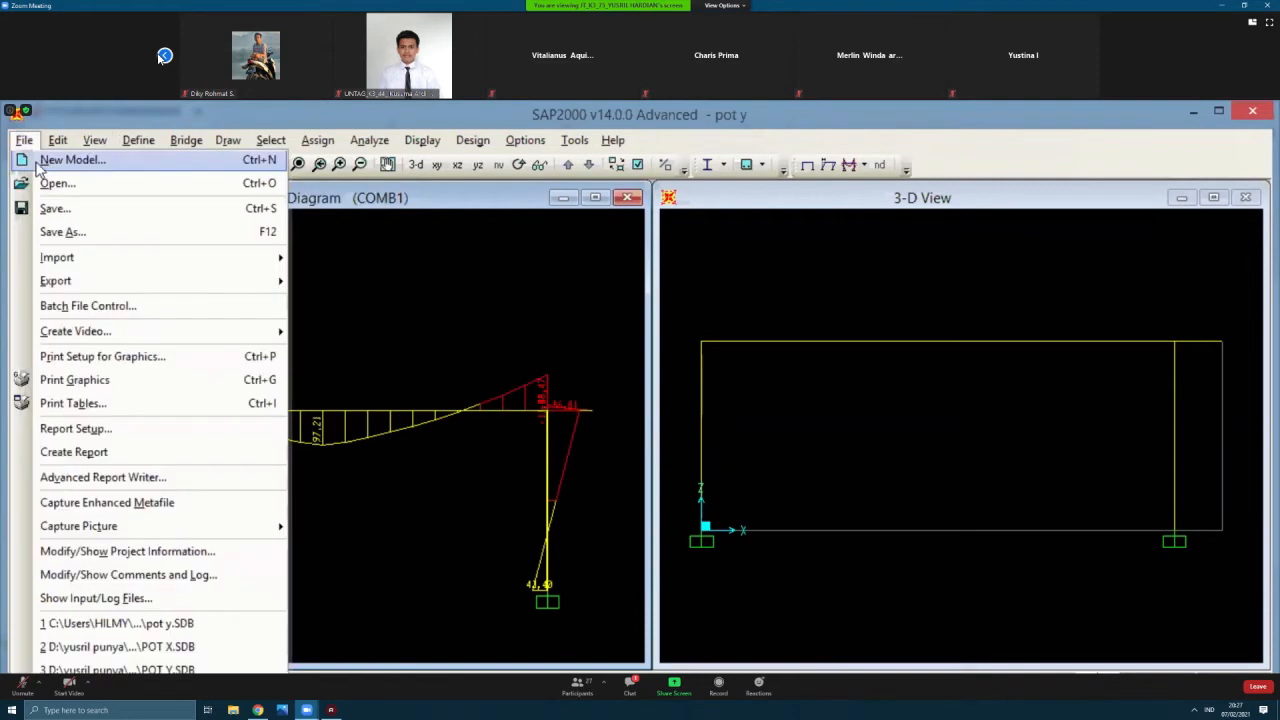
click(165, 56)
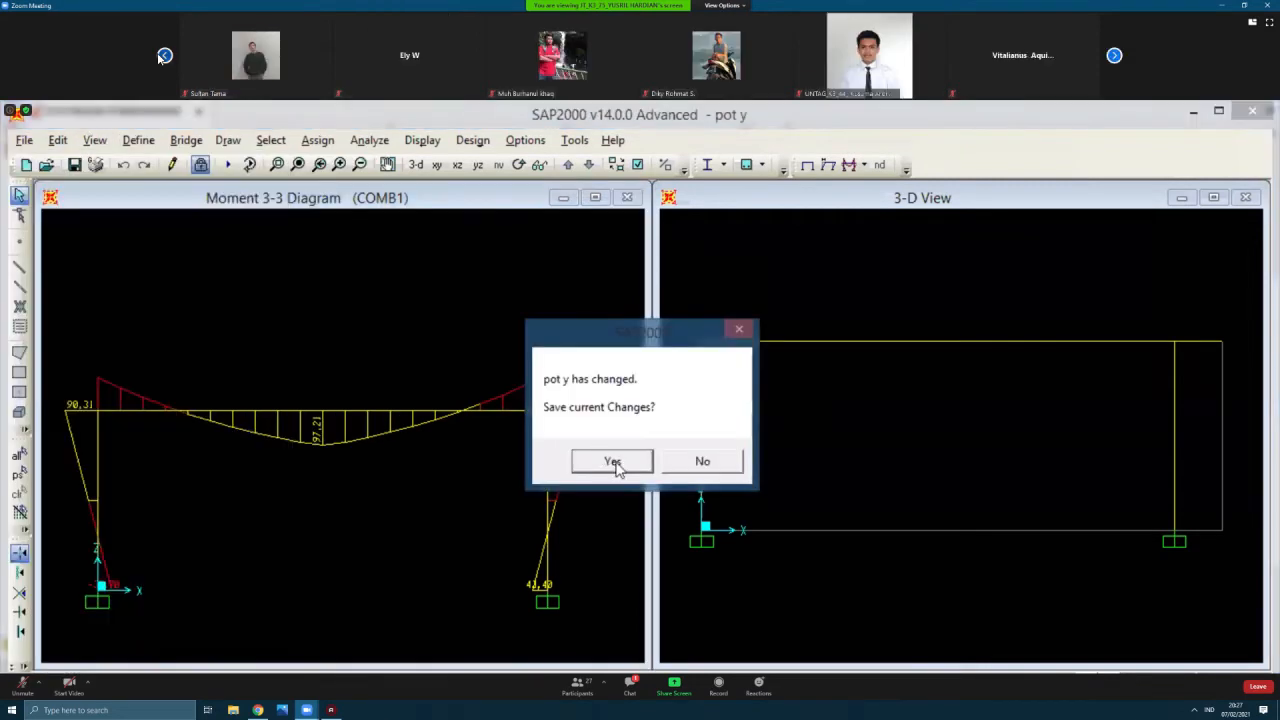
click(164, 56)
click(164, 56)
click(163, 55)
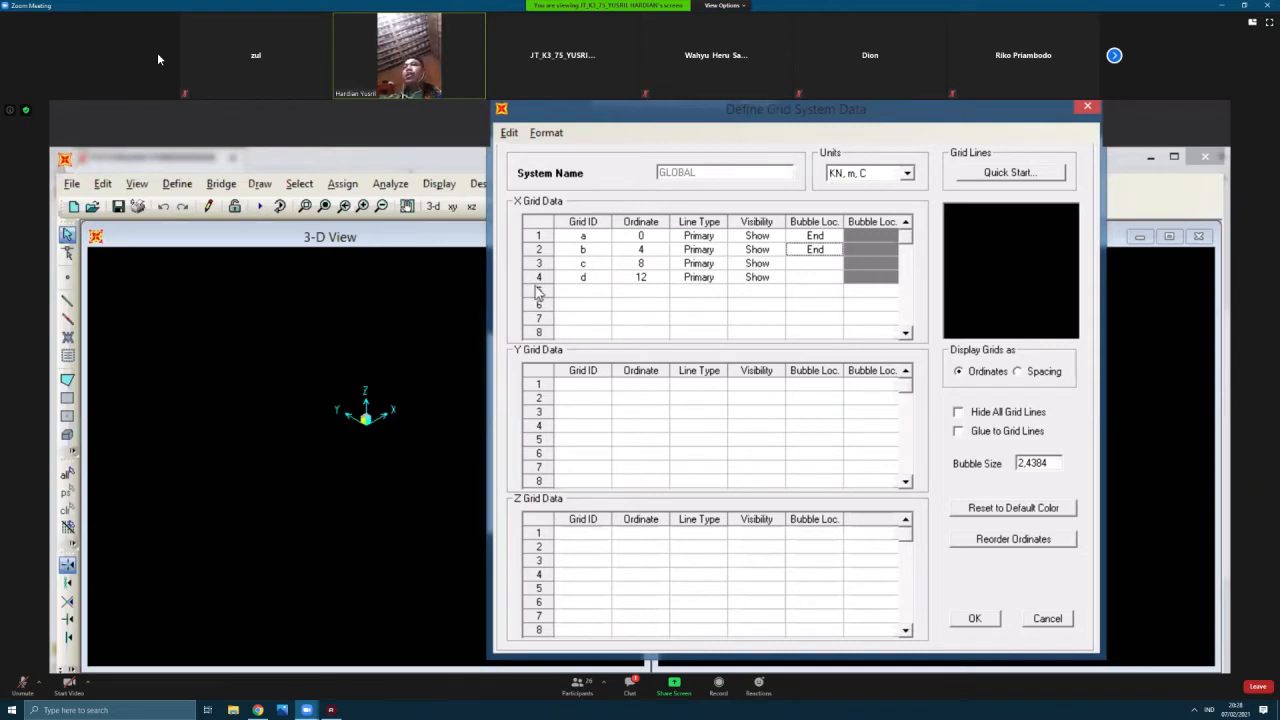
Step: Set the bubble location of X grid lines c and d to End
double_click(801, 252)
double_click(801, 252)
double_click(799, 267)
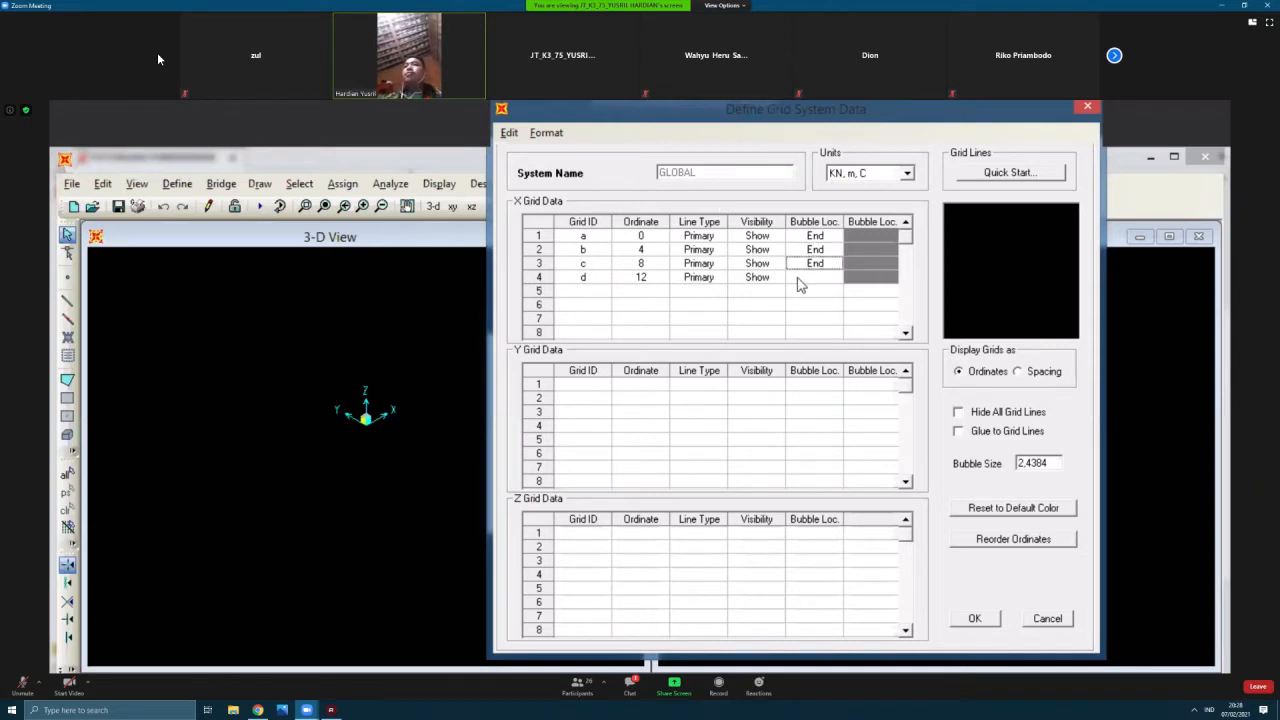
double_click(798, 276)
Step: Add two Z grid lines, "gr floor" at ordinate 0 and "roof" at ordinate 4
click(600, 533)
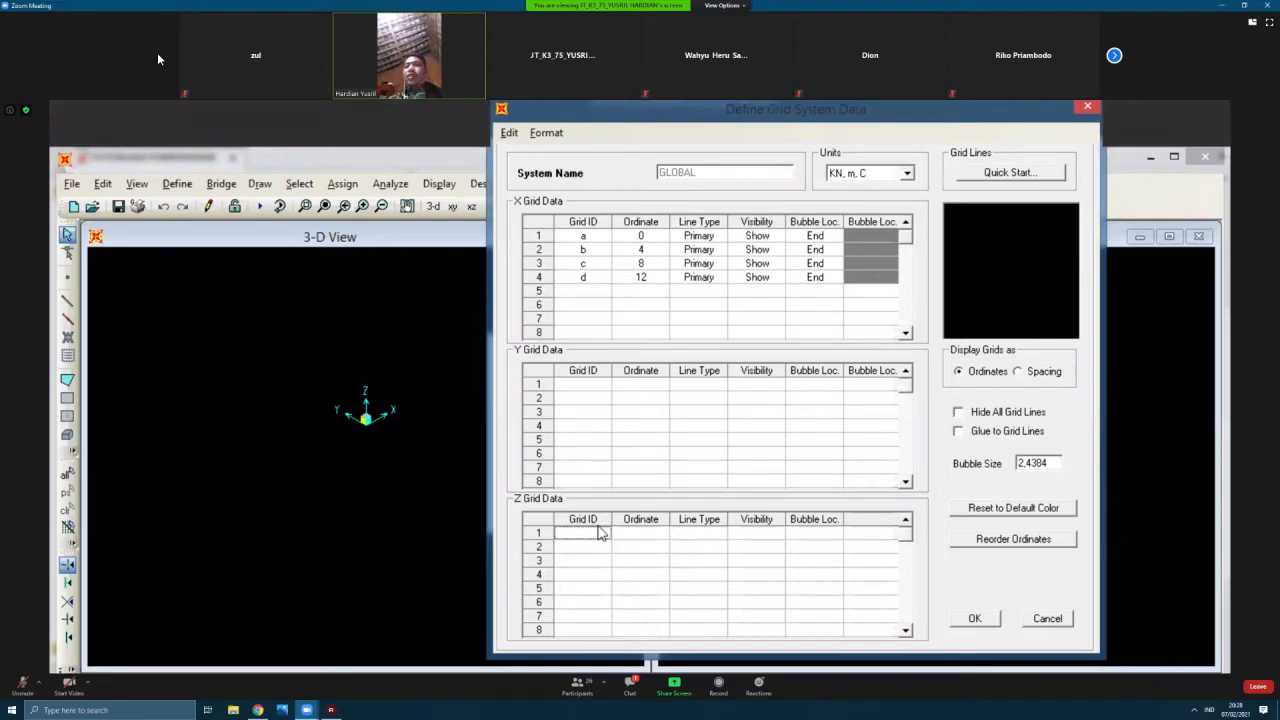
text(a)
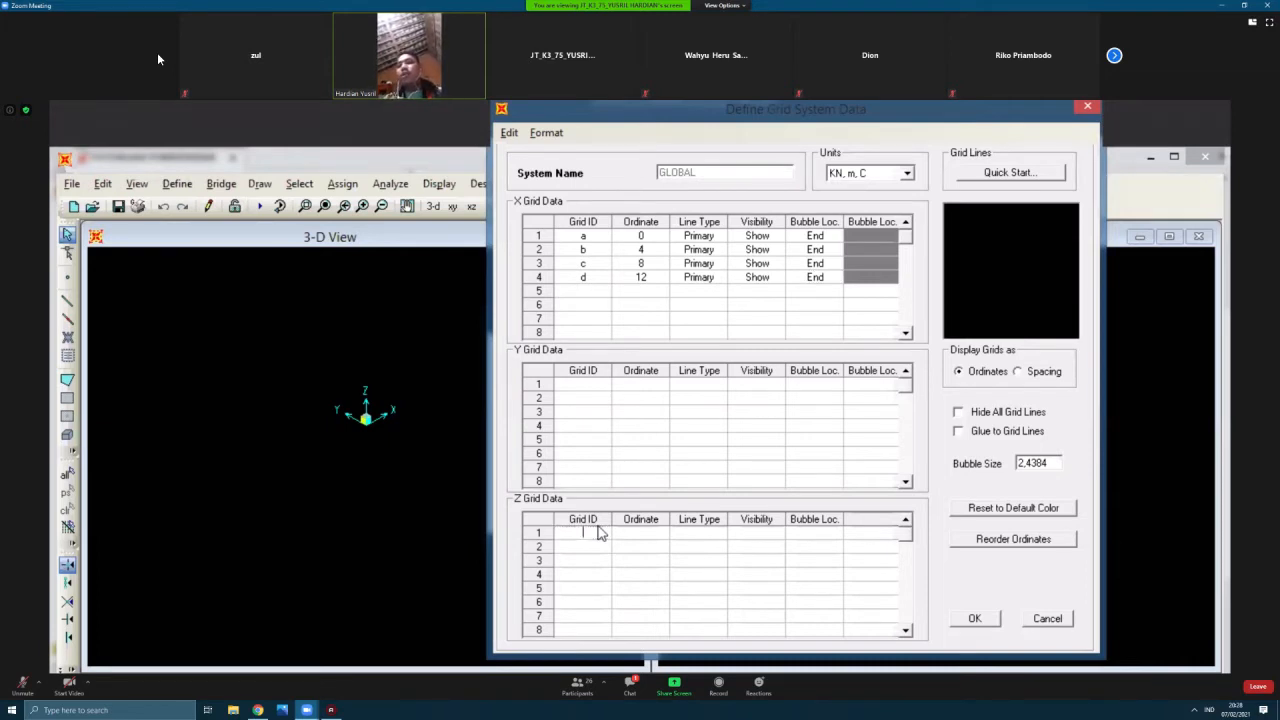
text(gr )
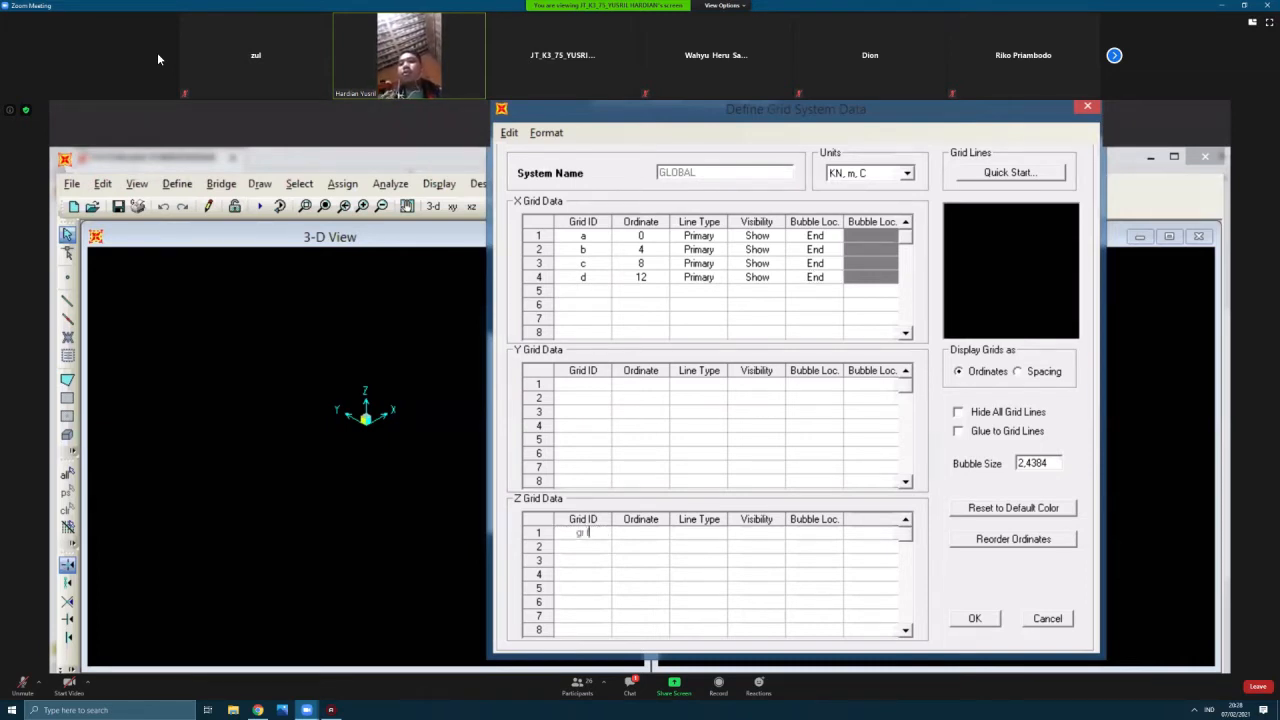
text(floor)
key(Return)
click(638, 535)
text(0)
key(Return)
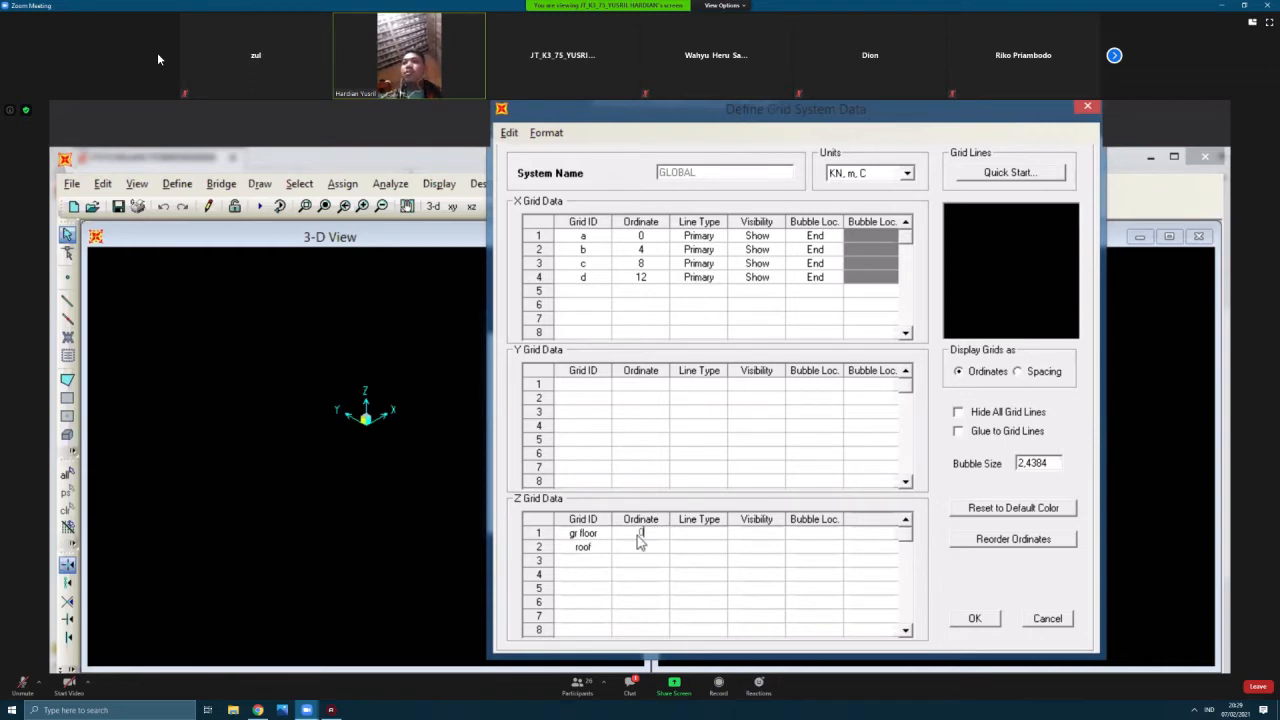
text(4)
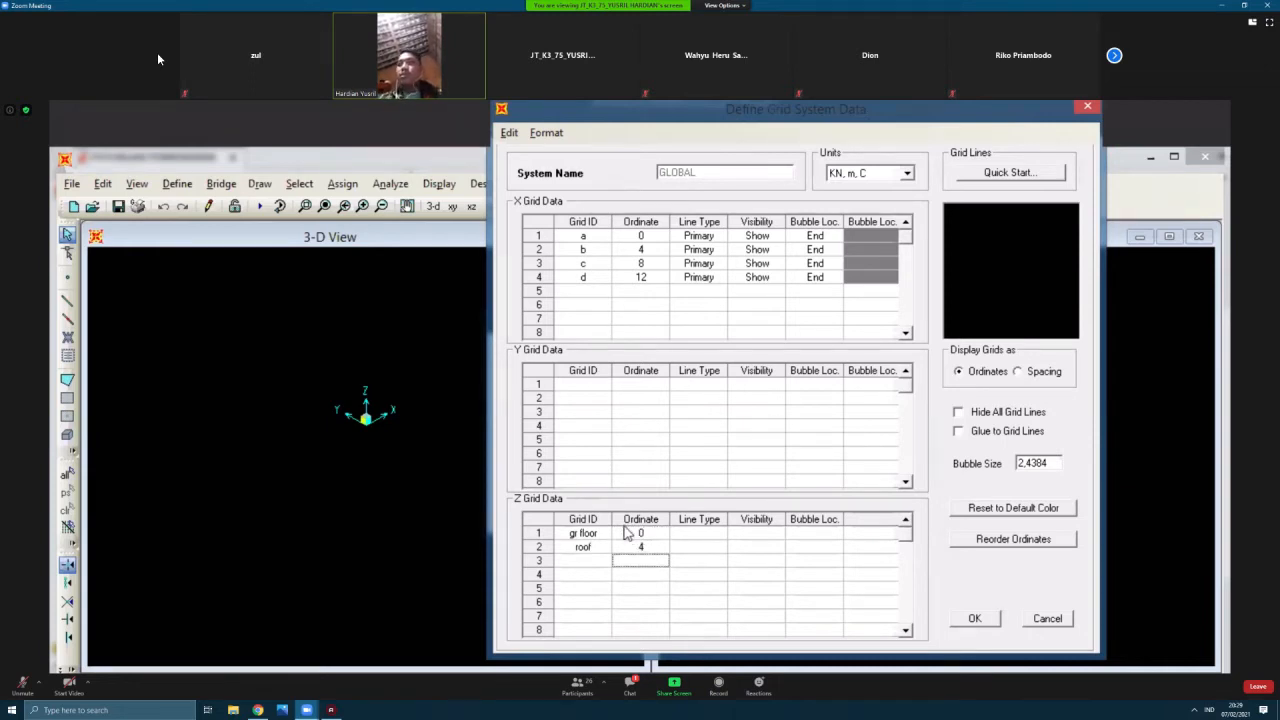
key(Return)
Step: Give both Z grid lines the Primary line type, Show visibility and Start bubble location, and apply the grid system
click(701, 533)
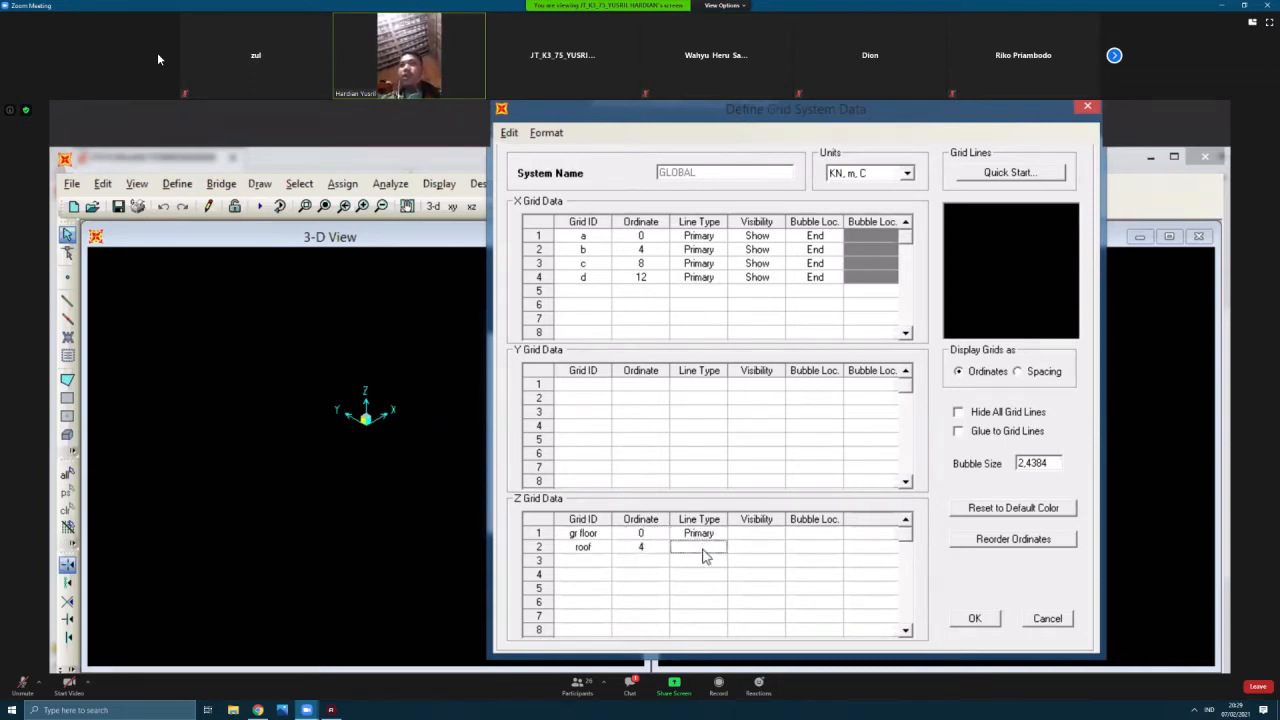
click(704, 547)
click(749, 535)
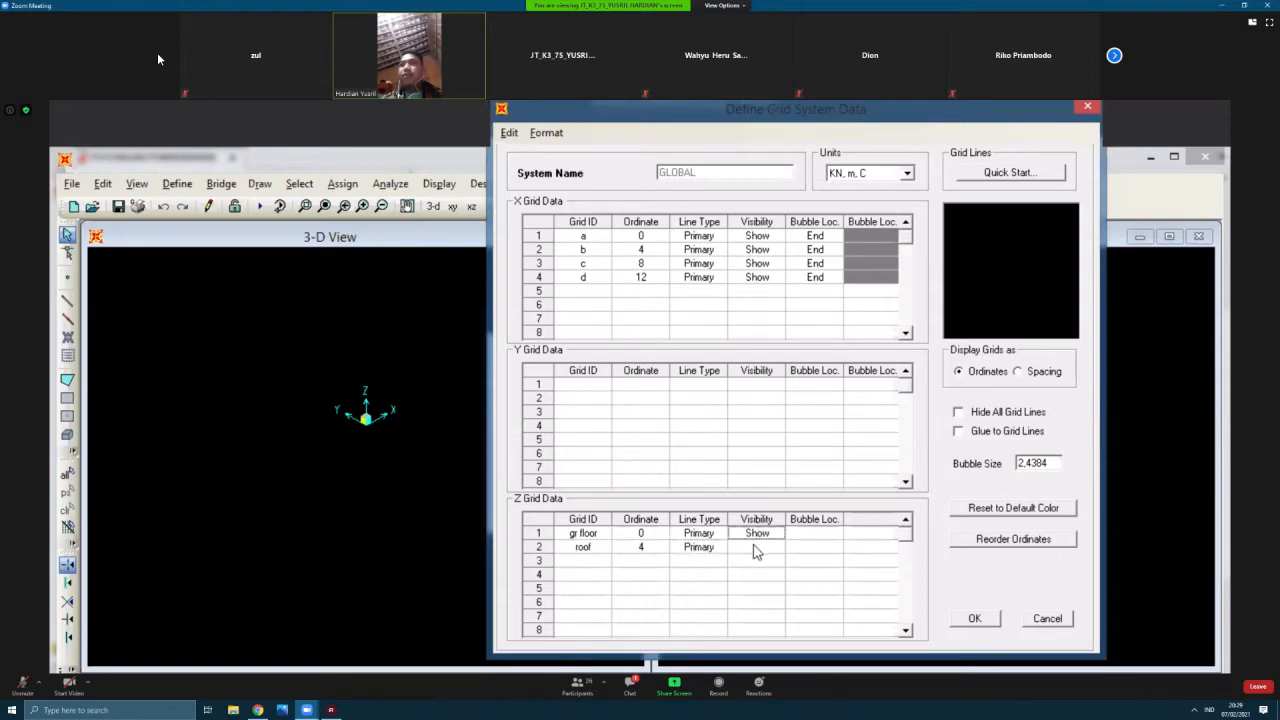
click(754, 546)
click(790, 533)
click(790, 535)
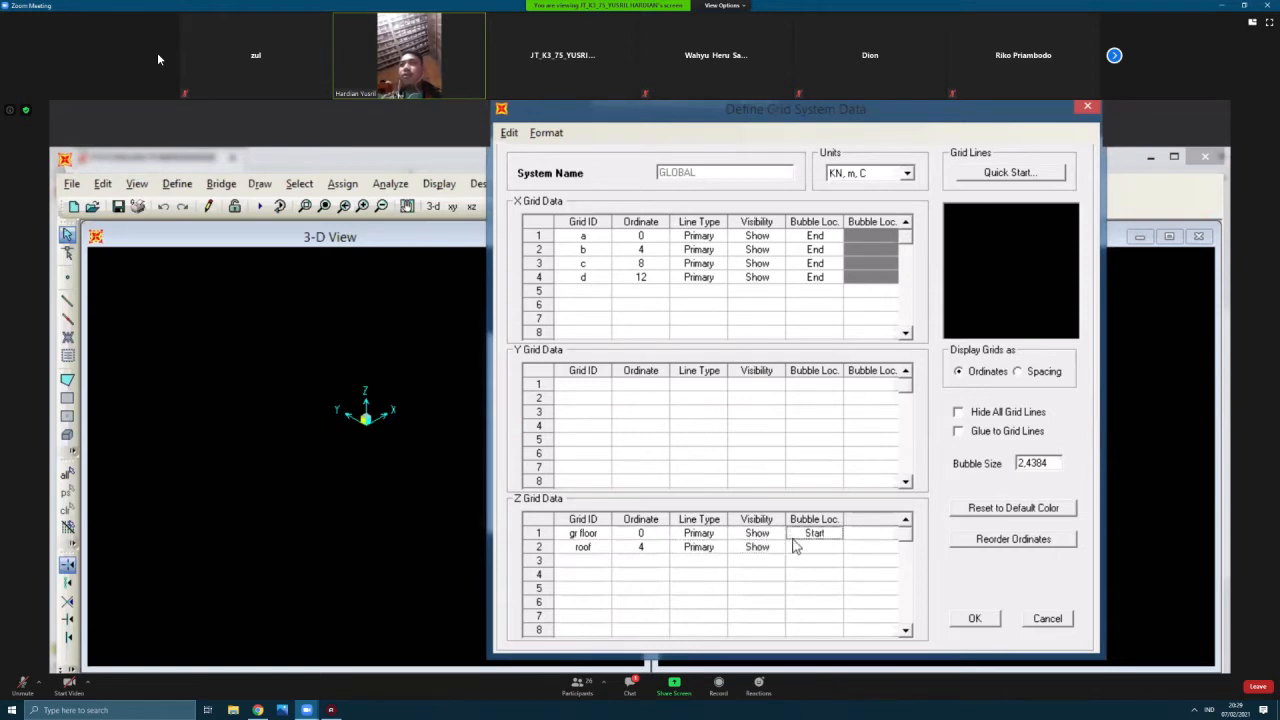
click(797, 544)
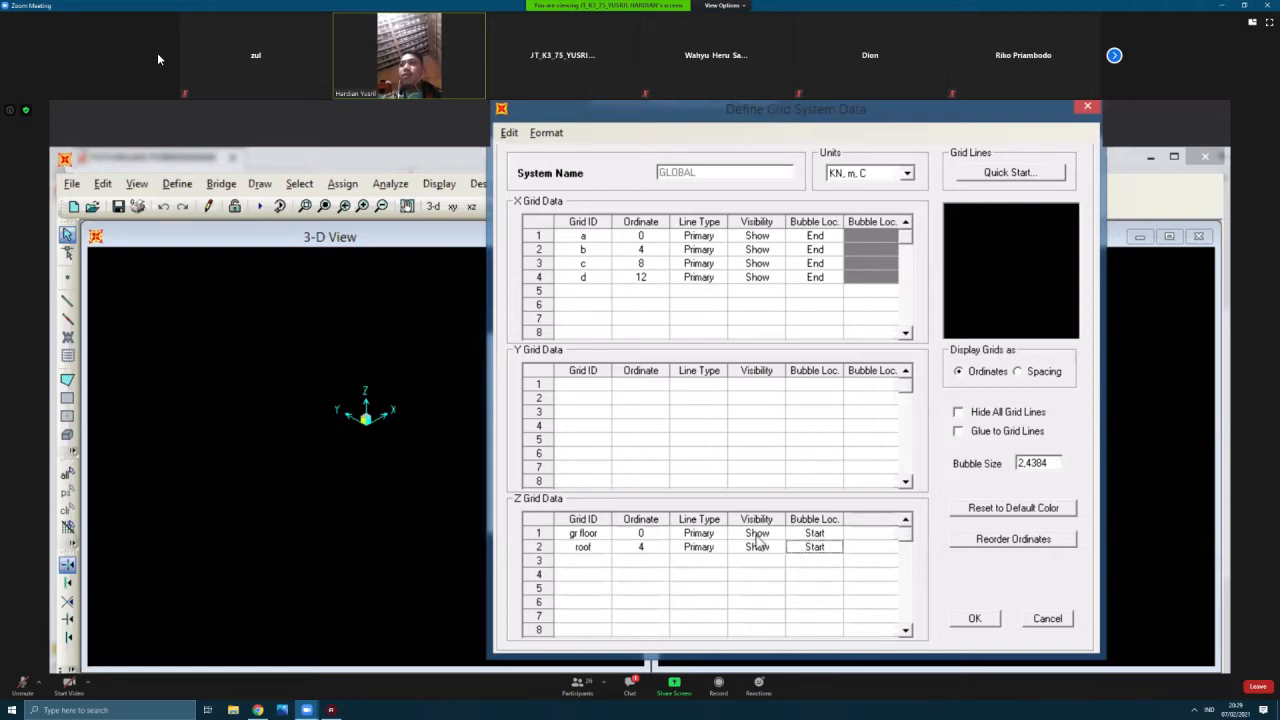
click(974, 618)
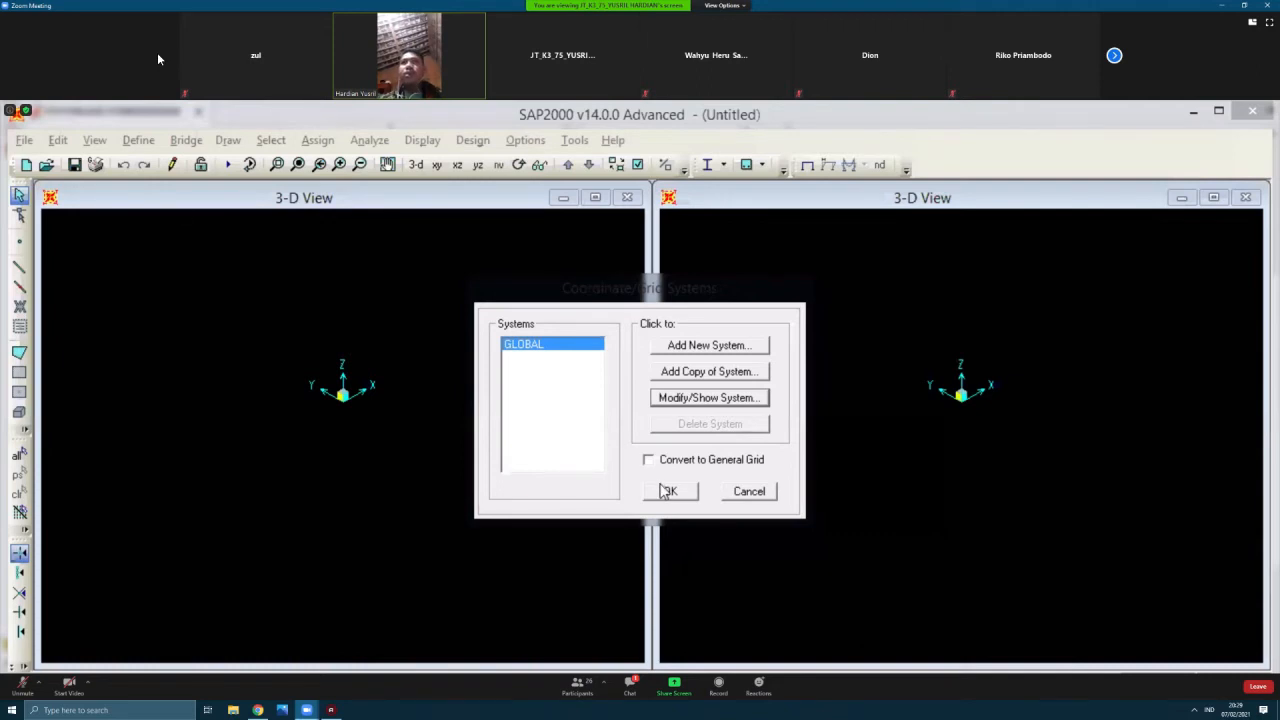
click(668, 491)
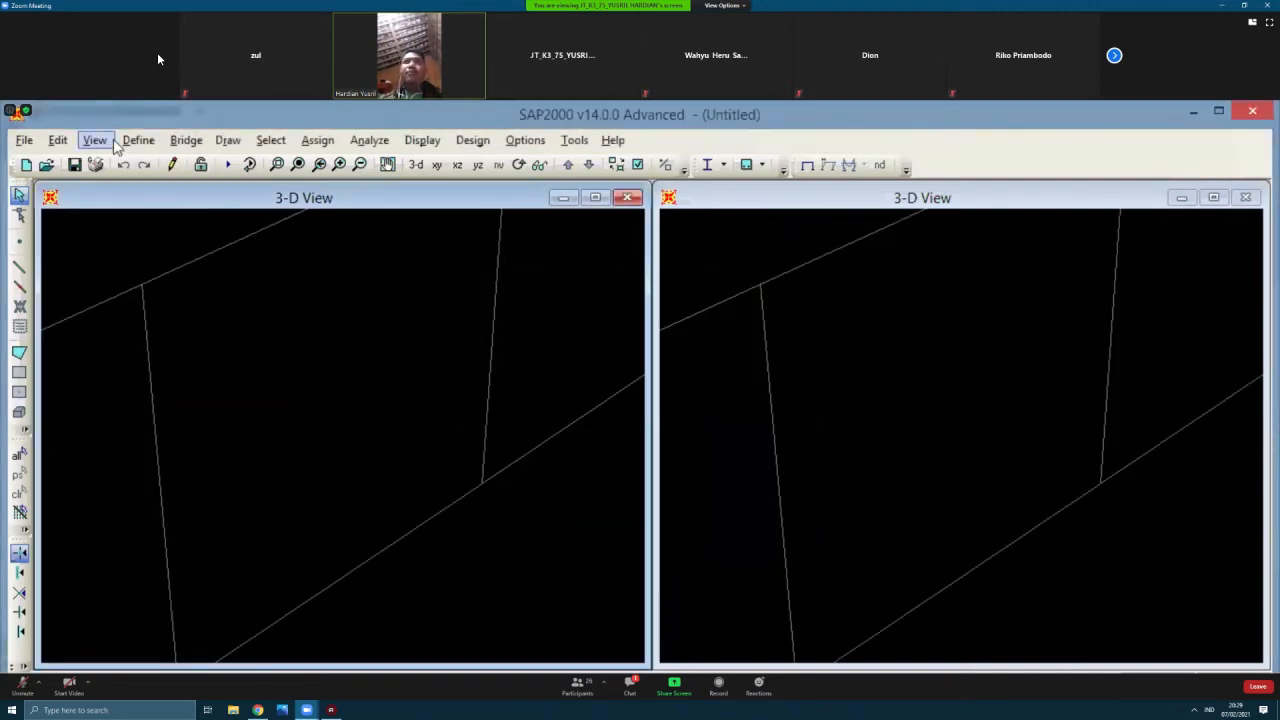
Step: Set both view windows to the 2D X-Z plane at Y = 0
click(110, 142)
click(135, 187)
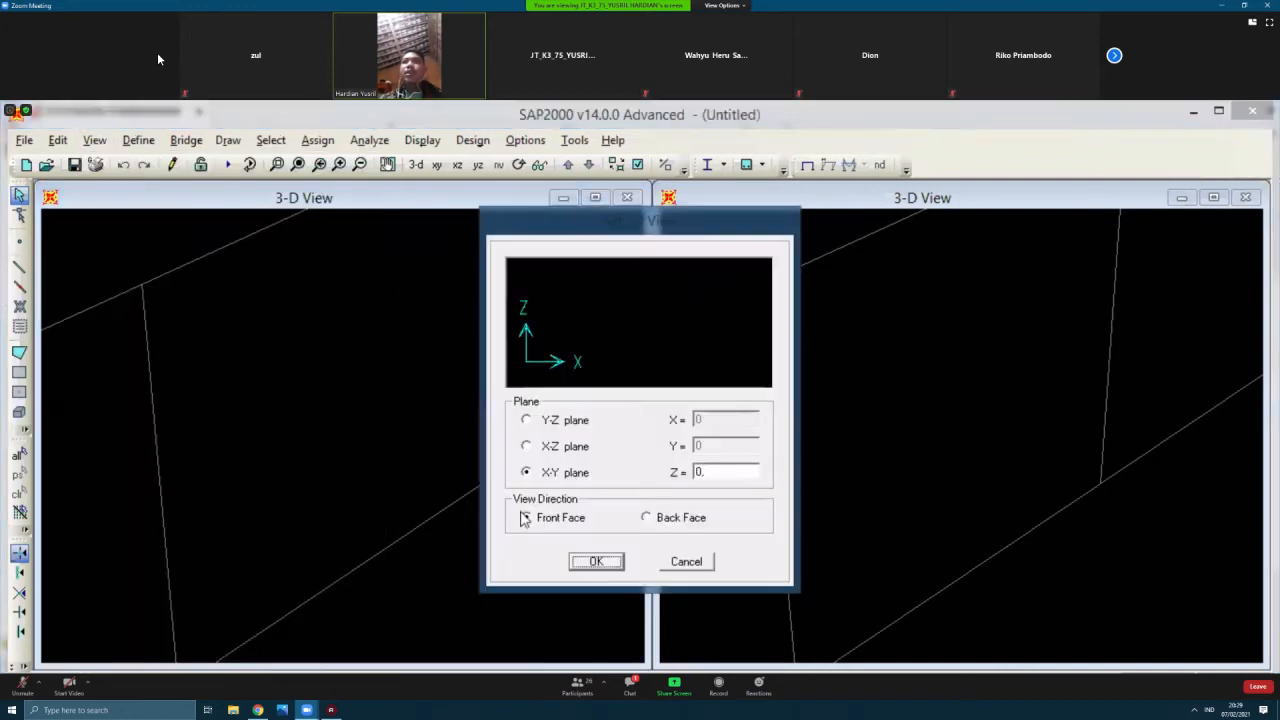
click(555, 447)
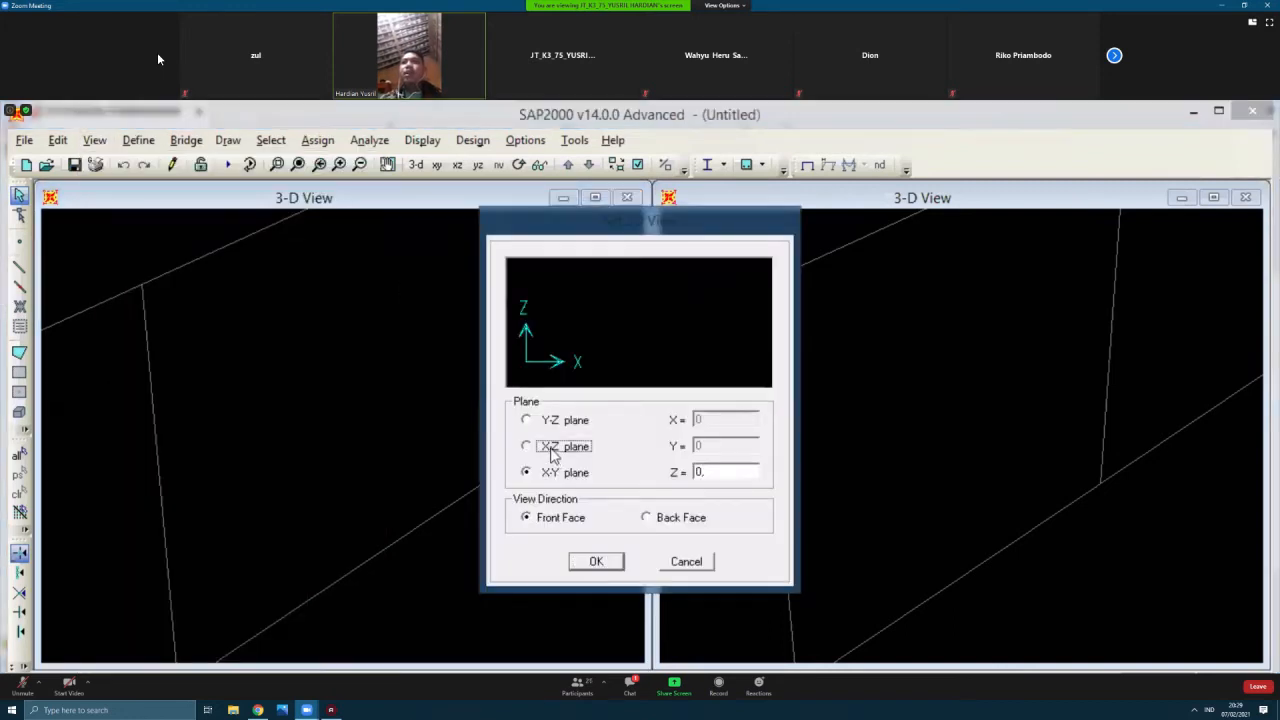
click(597, 562)
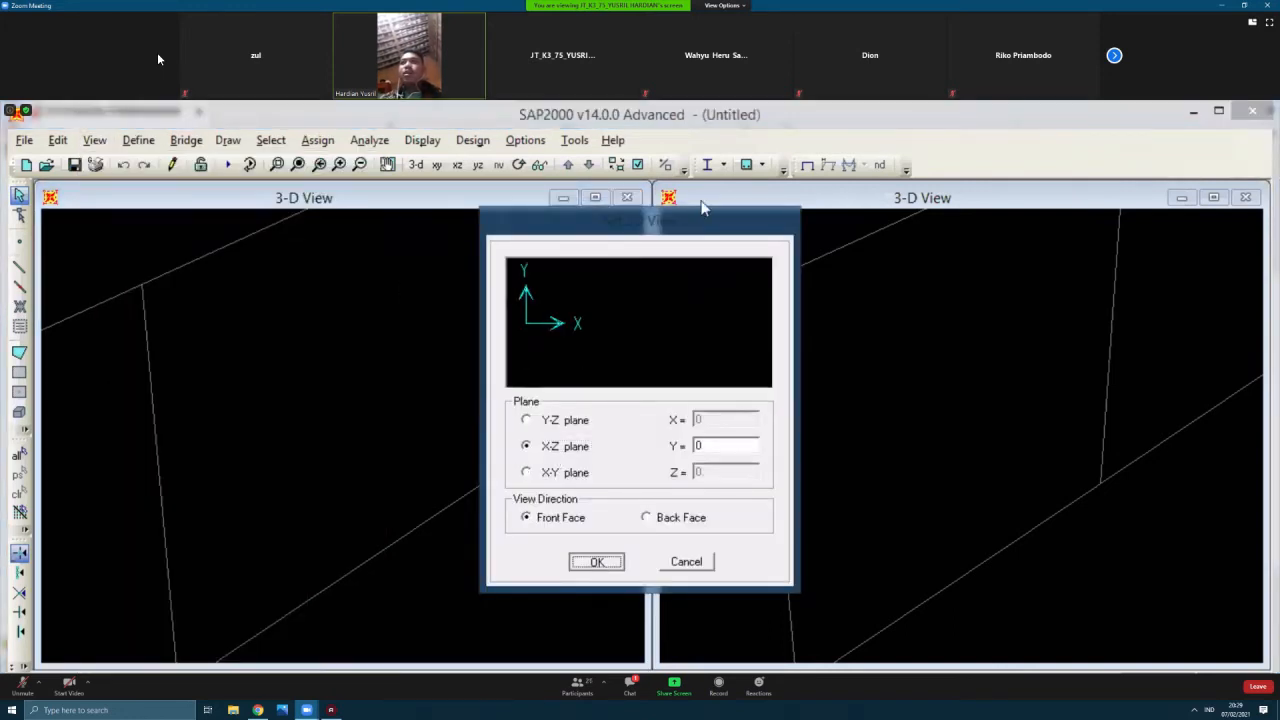
click(94, 140)
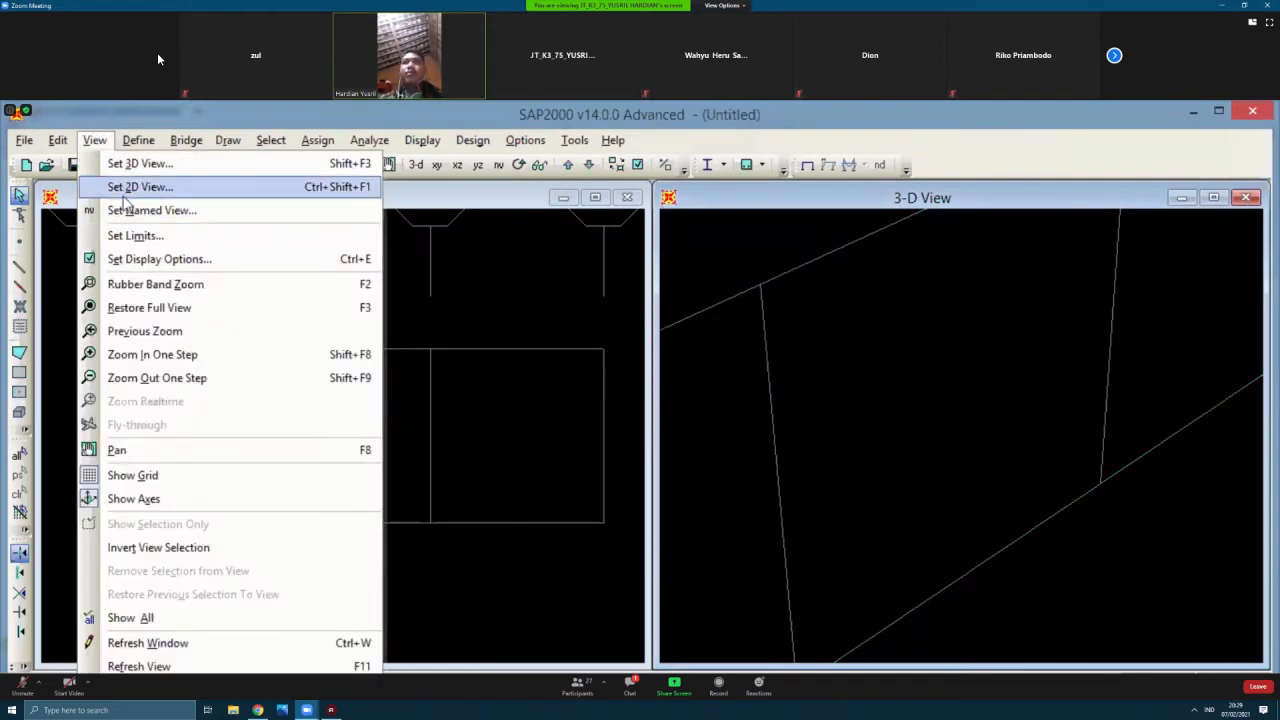
click(128, 187)
click(550, 447)
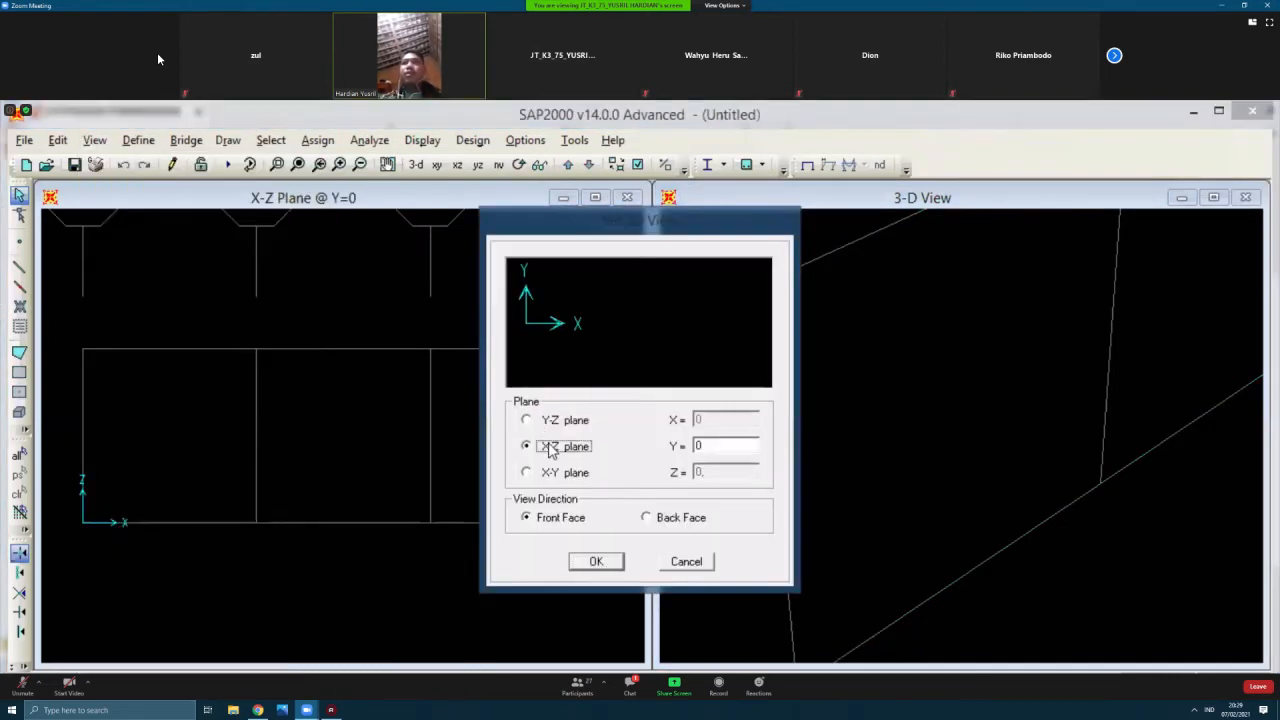
click(596, 562)
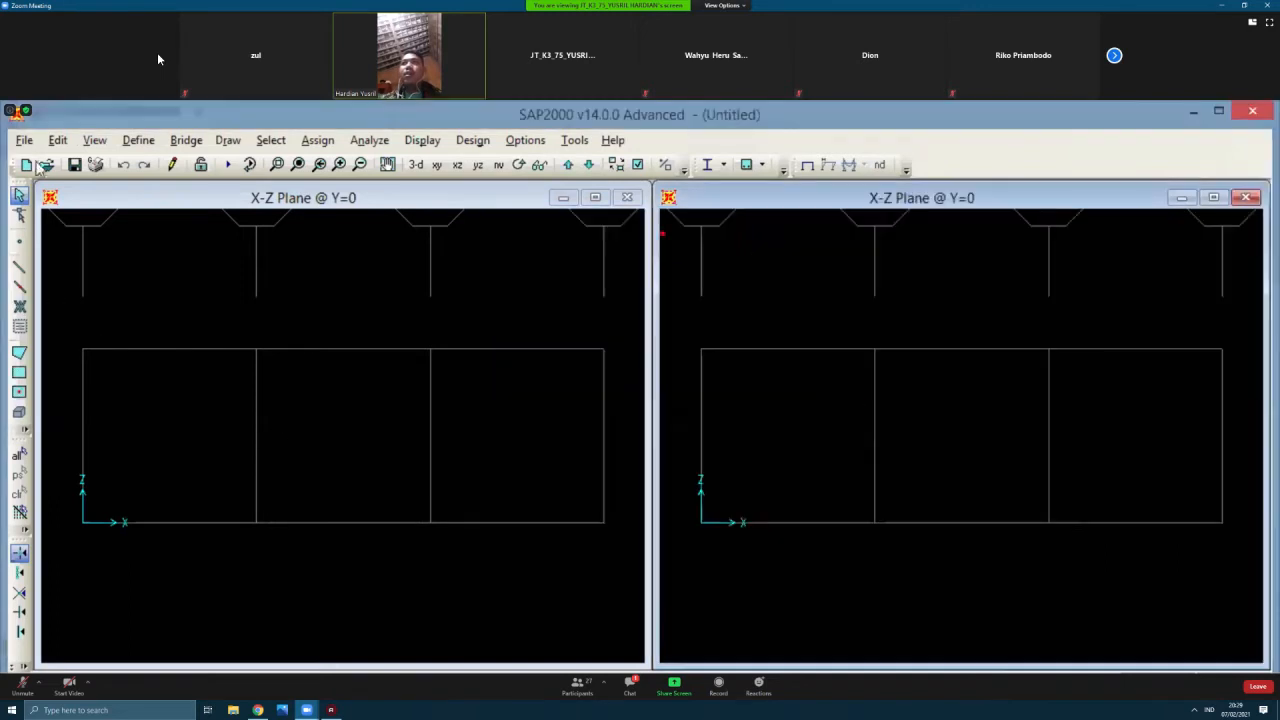
Step: Draw the outer frame with FSEC1 straight frames: column at grid a, roof beams through b and c to d, and column at grid d
click(228, 140)
click(241, 238)
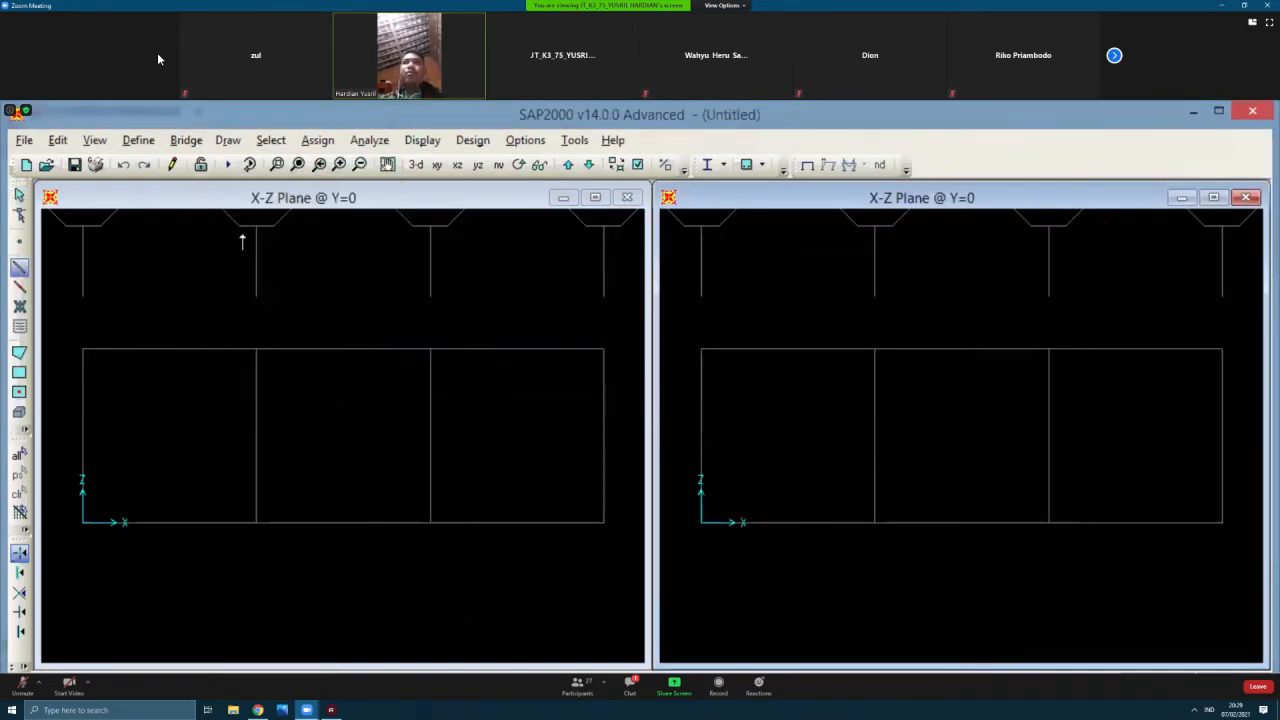
click(83, 522)
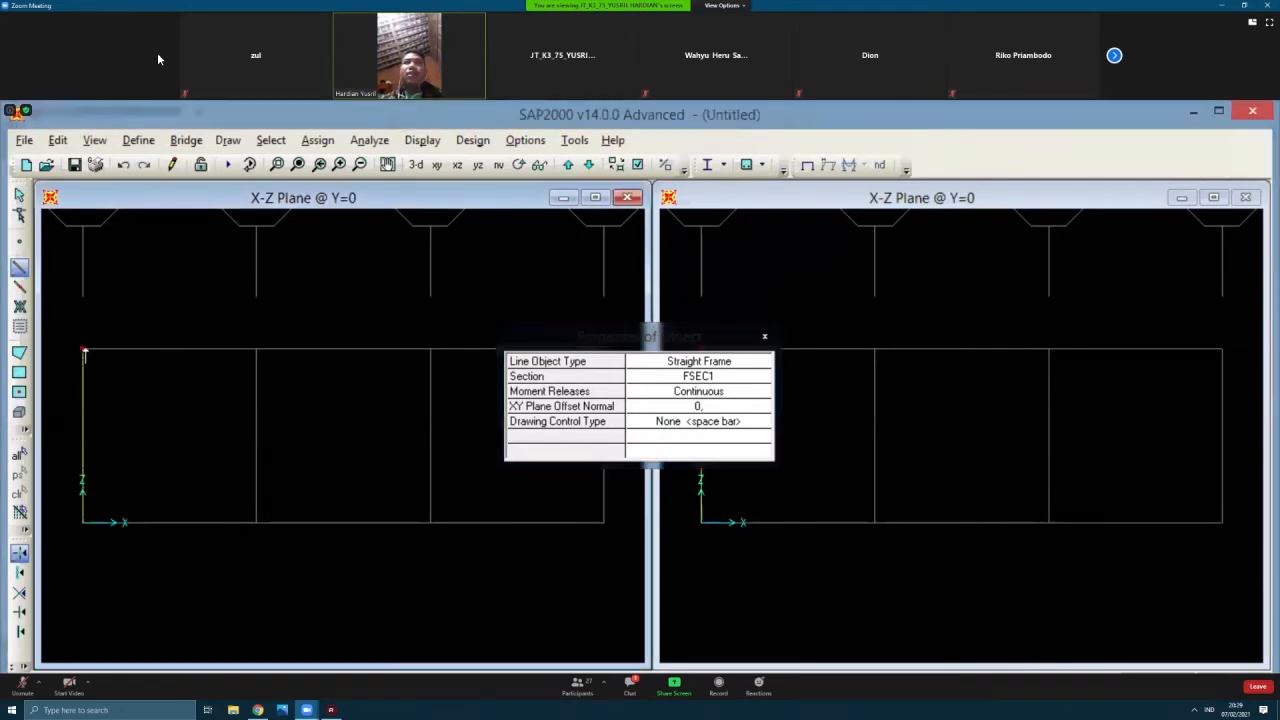
click(84, 350)
middle_drag(280, 377, 182, 434)
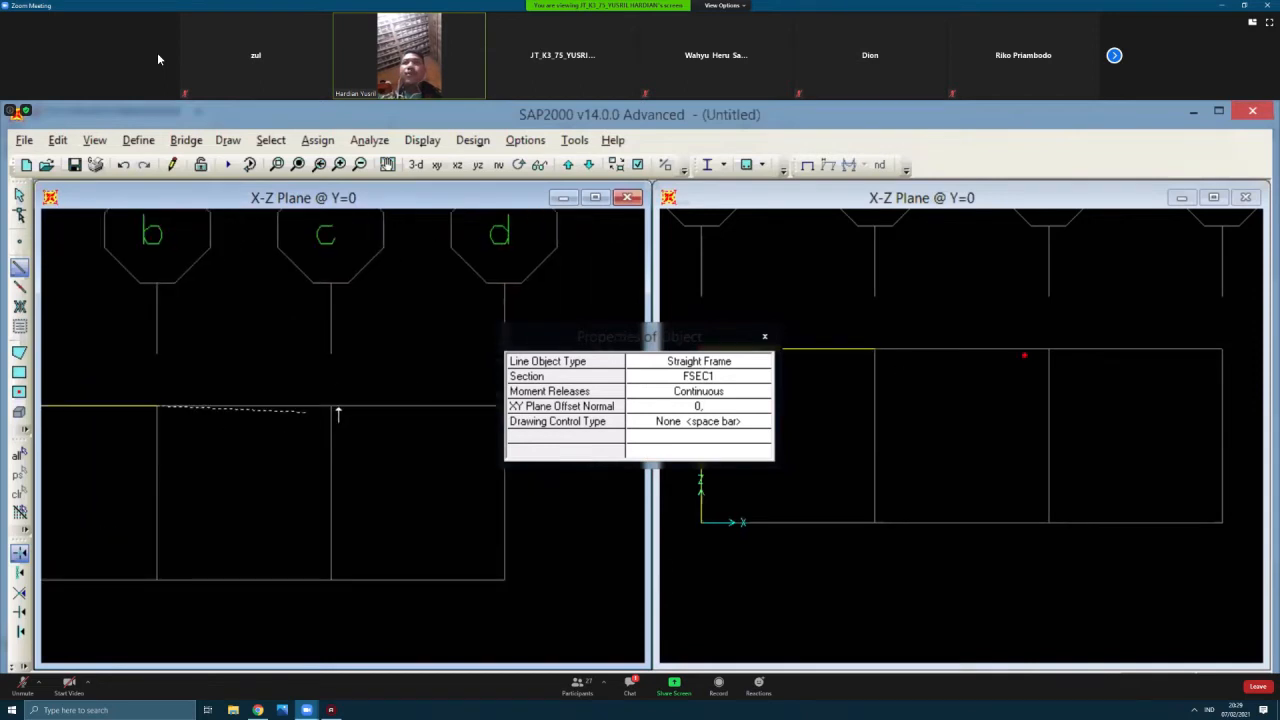
click(335, 409)
middle_drag(367, 450, 222, 498)
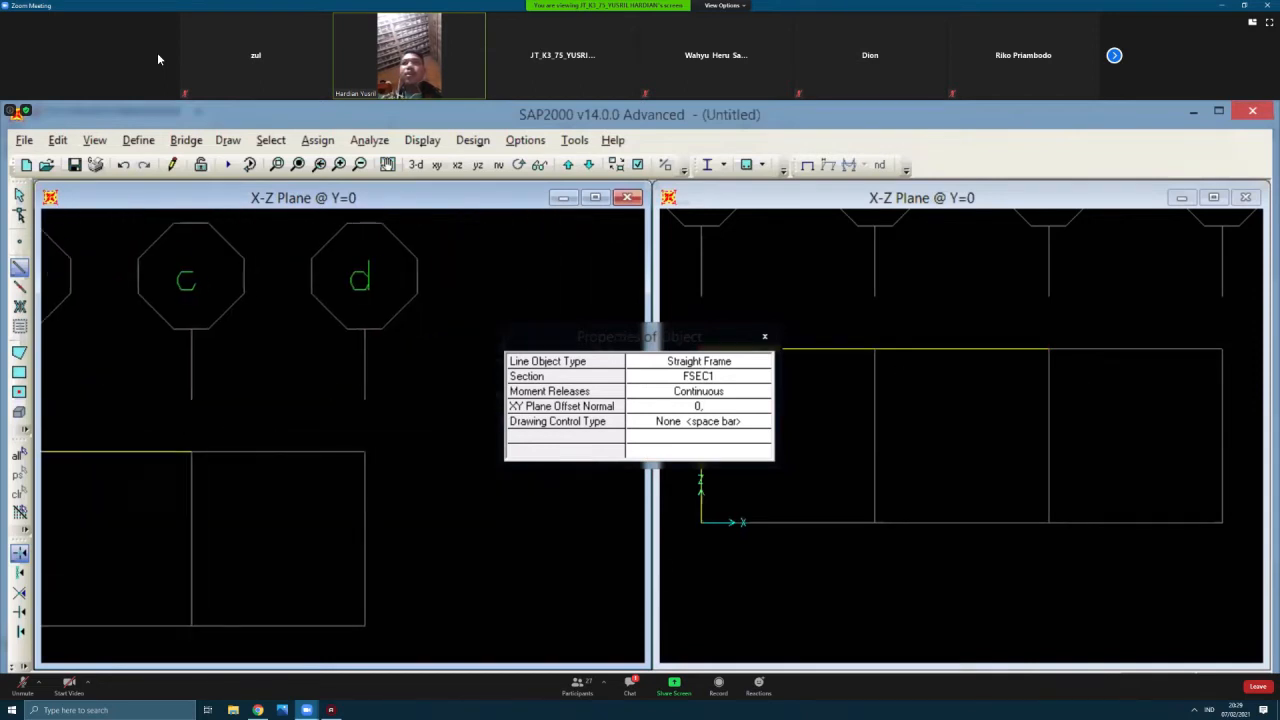
click(360, 453)
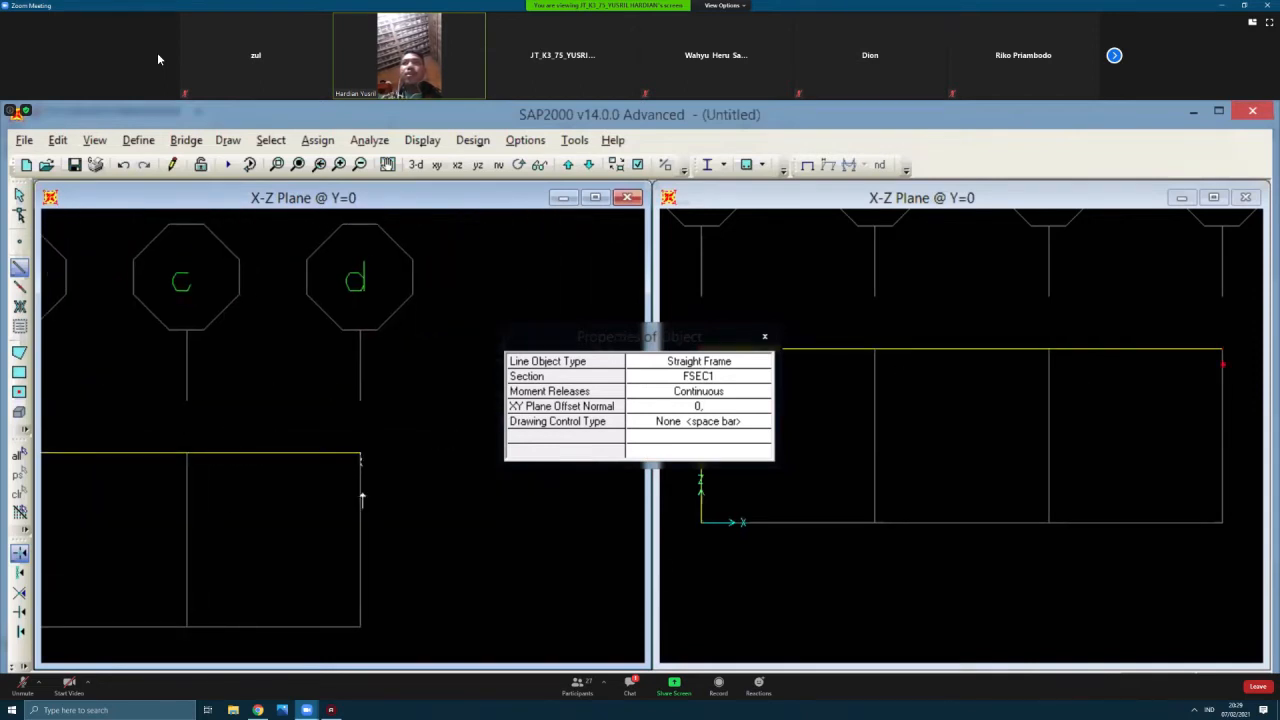
double_click(362, 627)
Step: Draw the two inner columns at grids b and c from the ground floor to the roof as FSEC1 straight frames
middle_drag(301, 523, 517, 433)
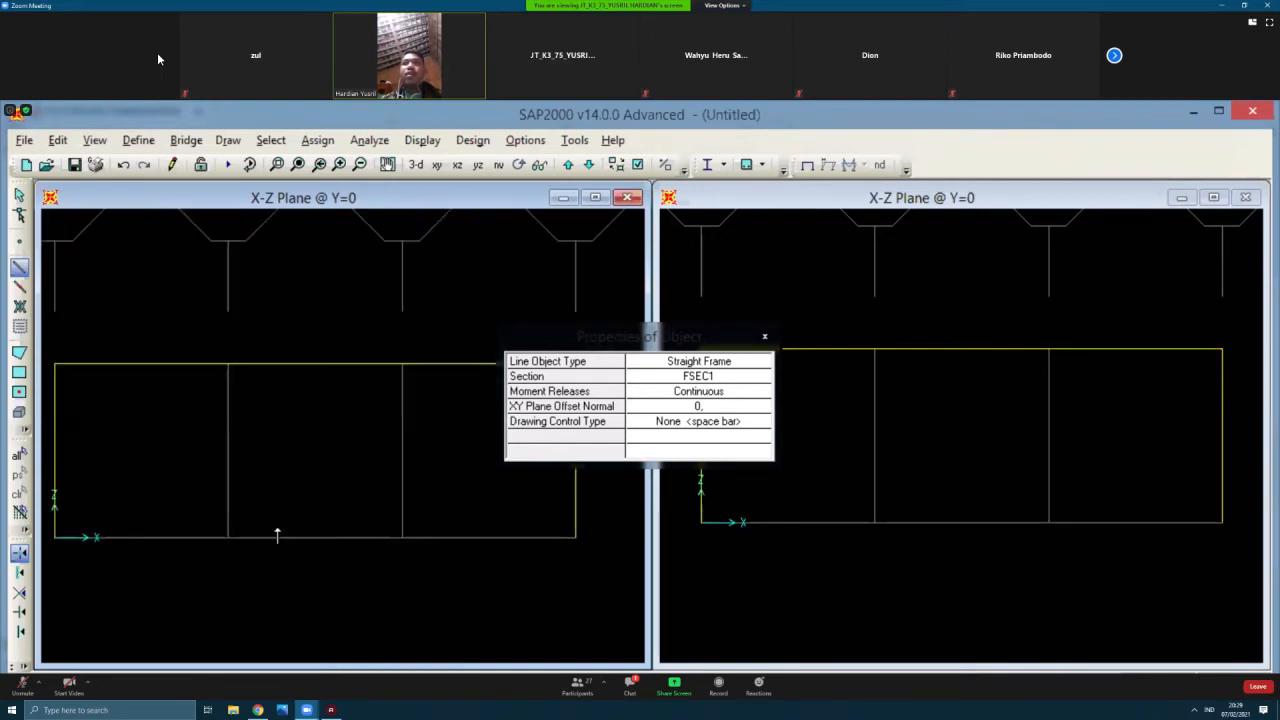
click(230, 541)
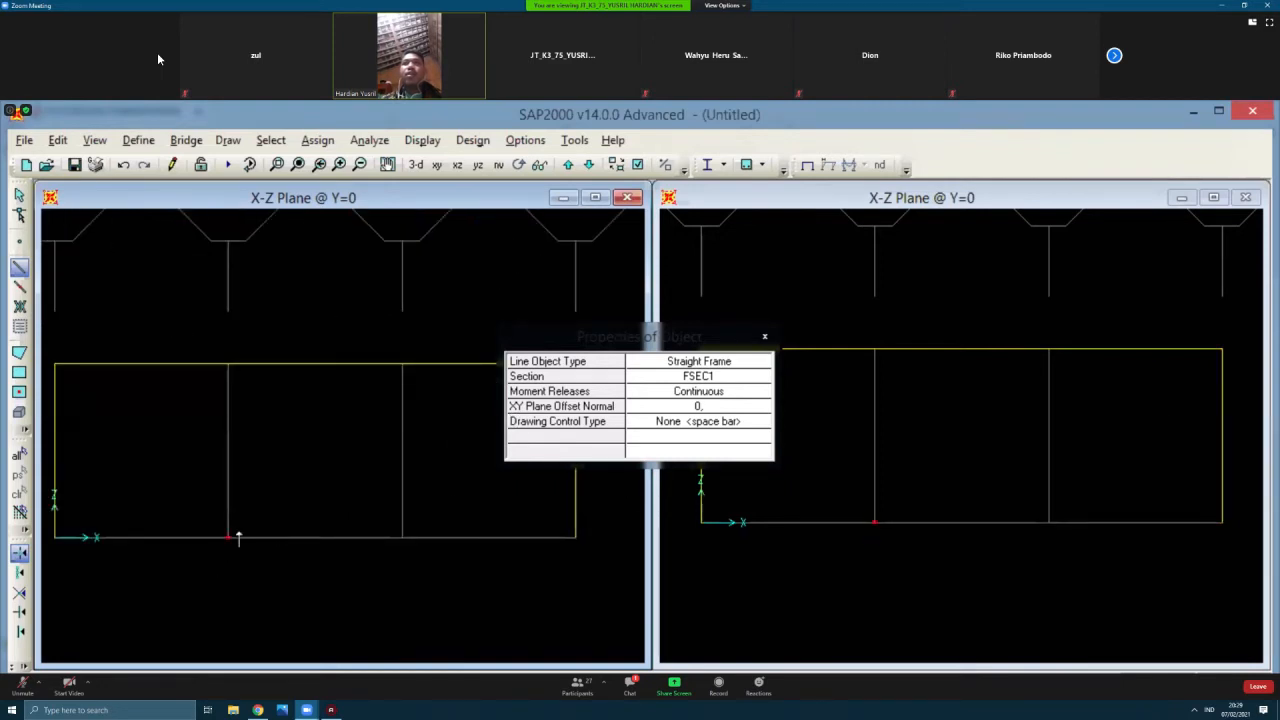
double_click(229, 364)
click(405, 540)
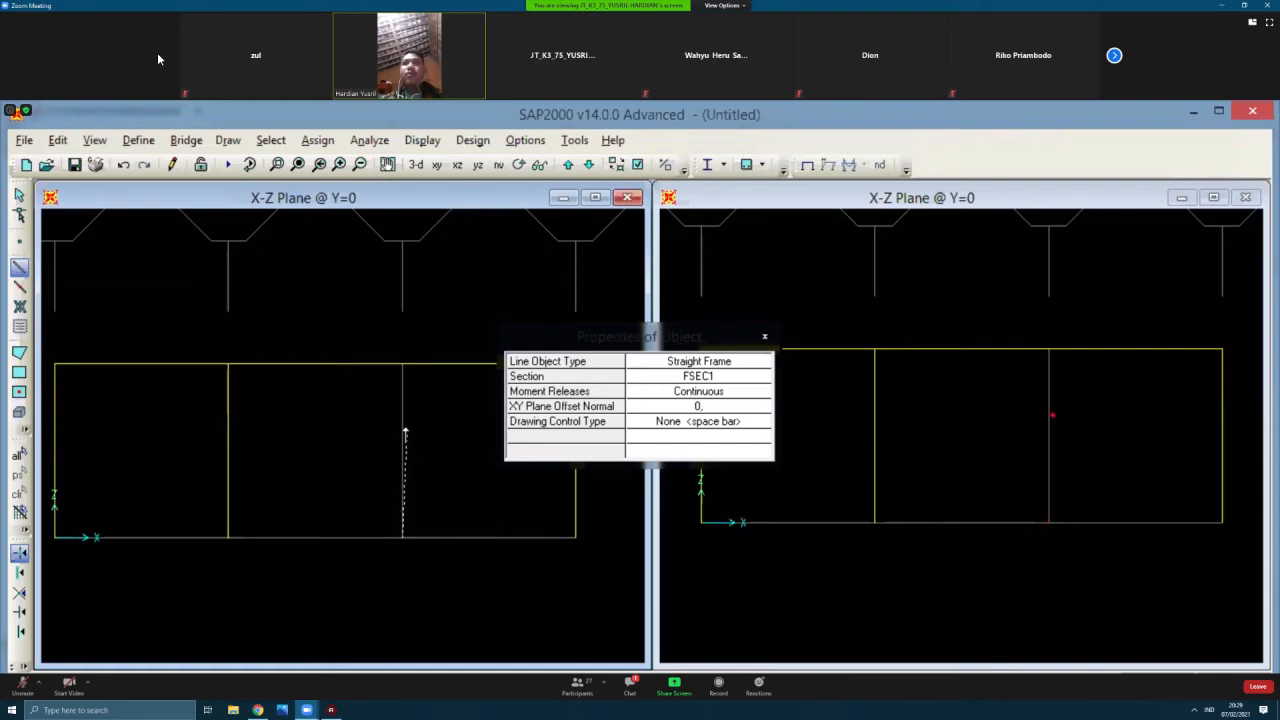
double_click(403, 366)
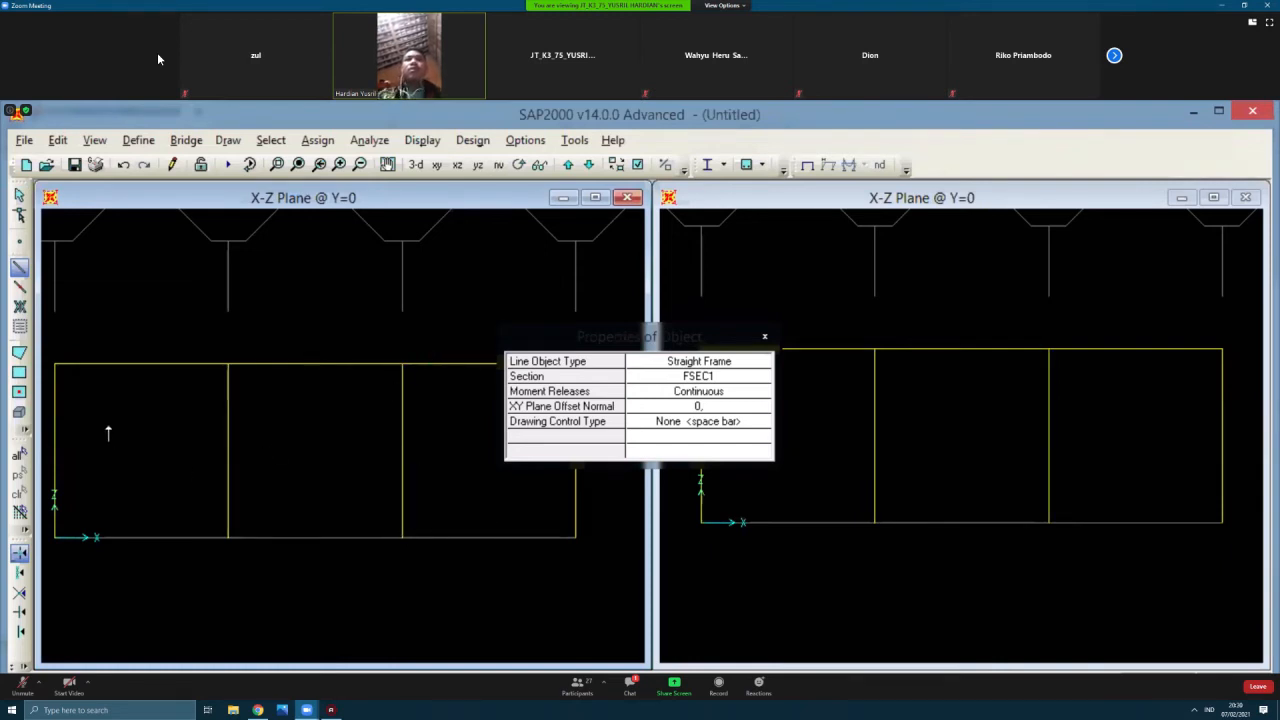
key(Escape)
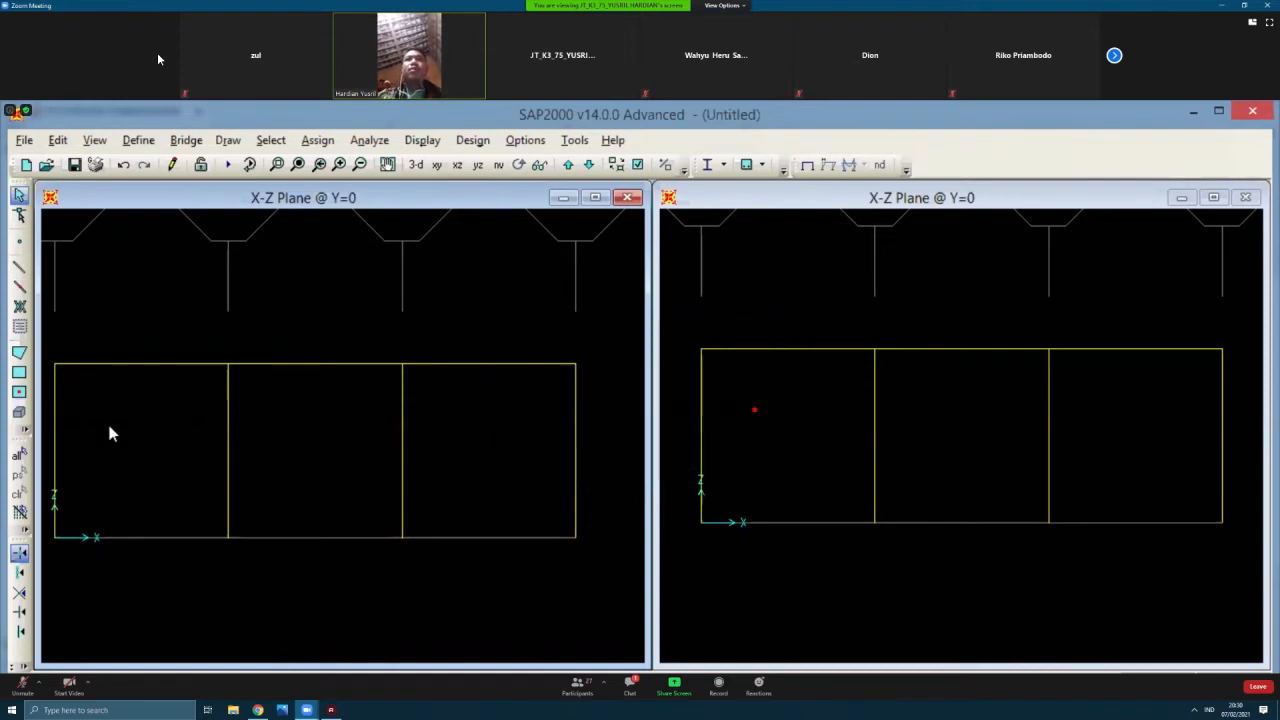
Step: Assign fixed restraints, with all translations and rotations restrained, to the four column base joints
click(55, 536)
click(228, 538)
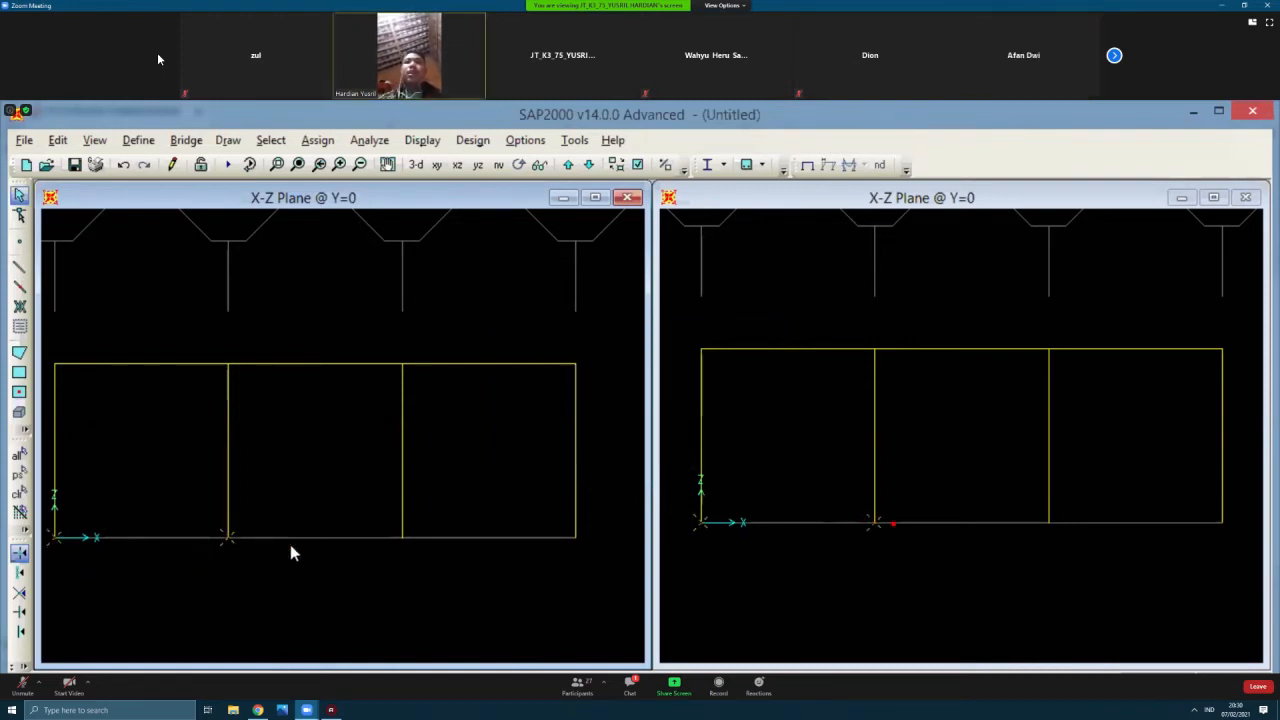
click(399, 538)
click(576, 538)
click(317, 140)
mouse_move(345, 164)
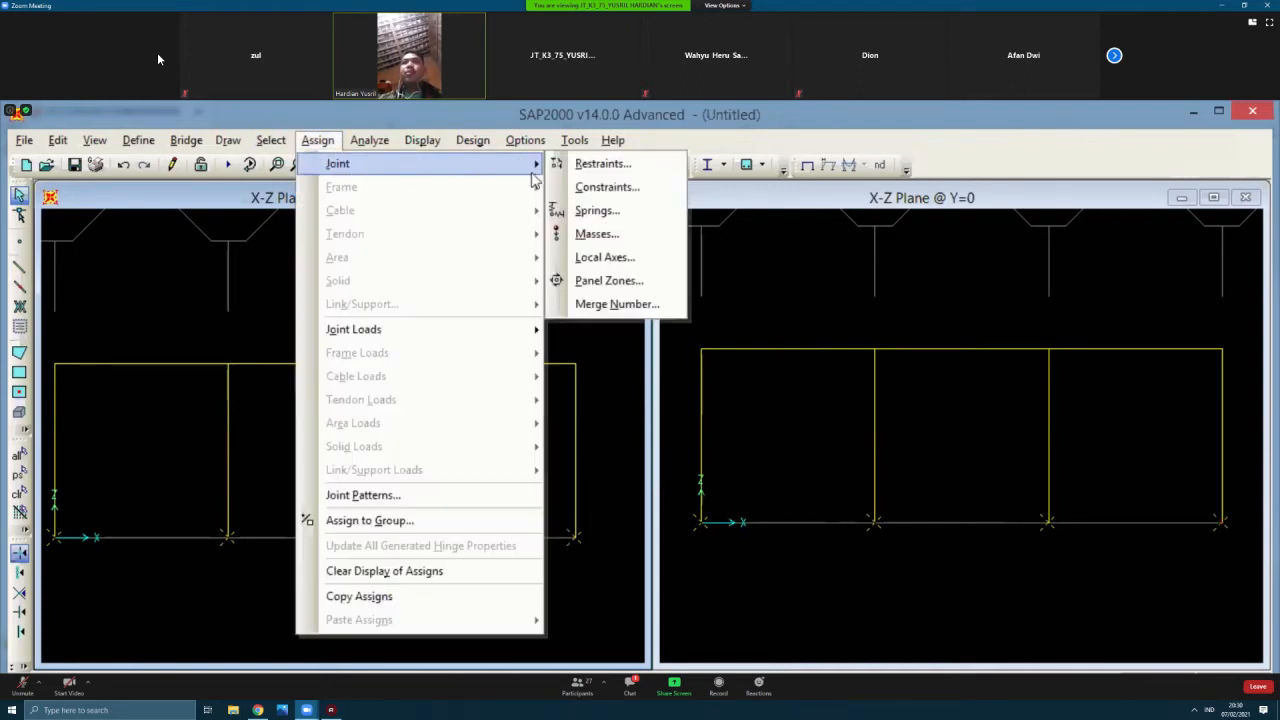
click(598, 164)
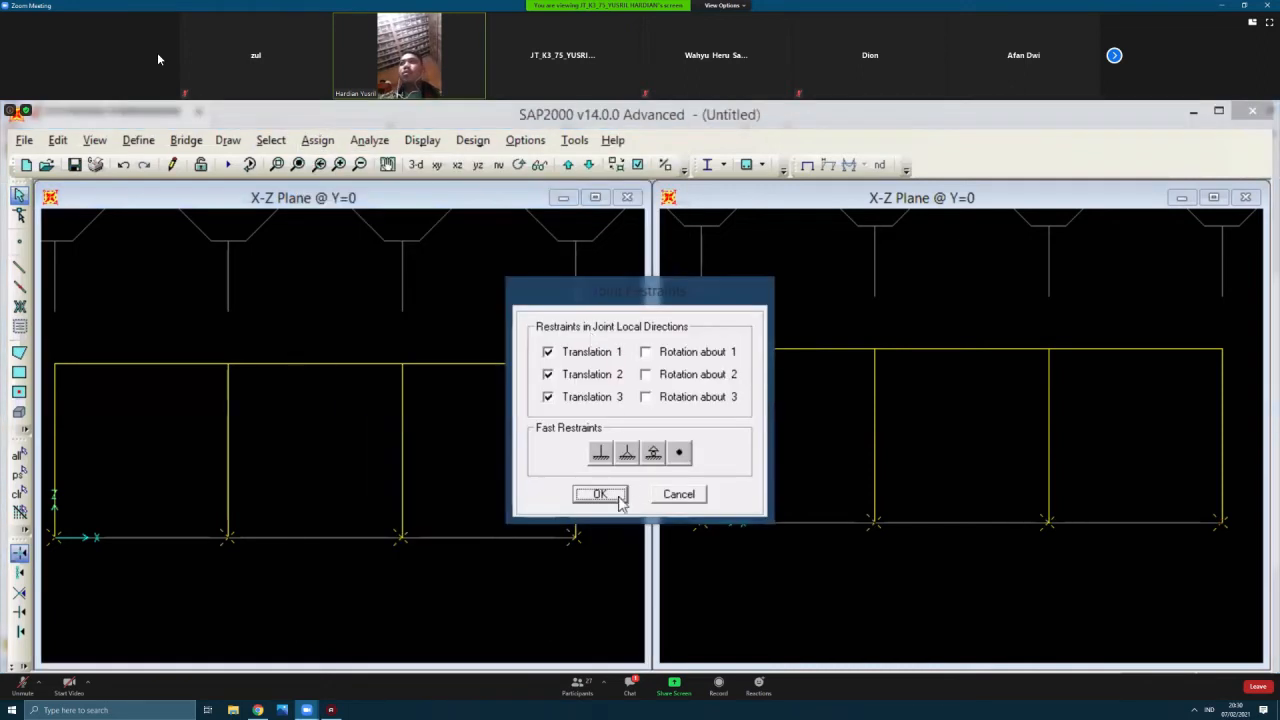
click(599, 453)
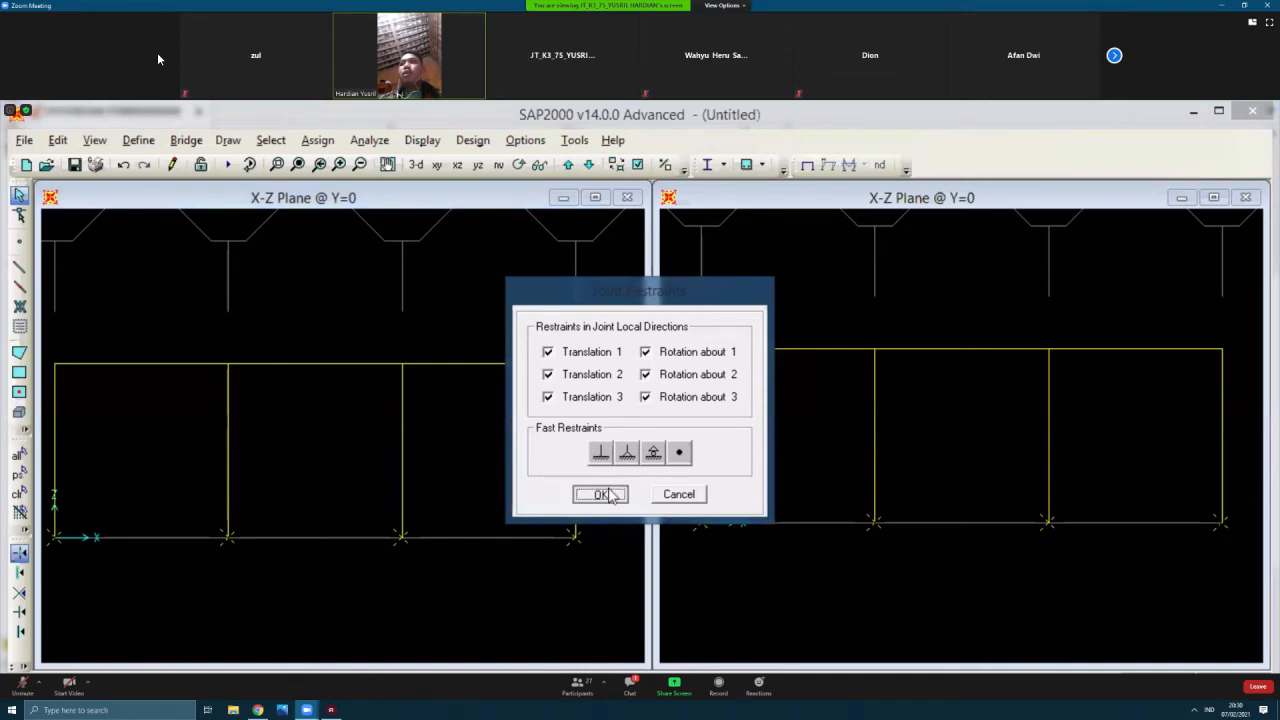
click(600, 494)
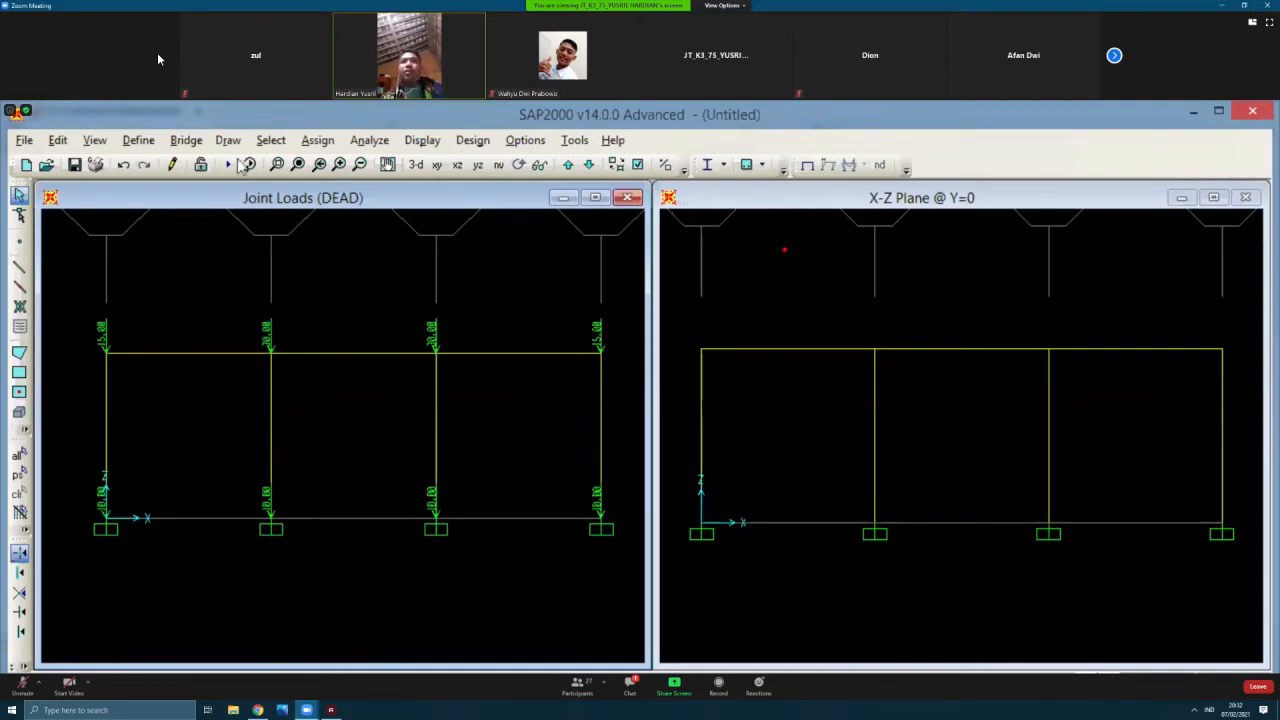
Step: Set the MODAL load case to Do Not Run and run the analysis for the DEAD case
click(375, 142)
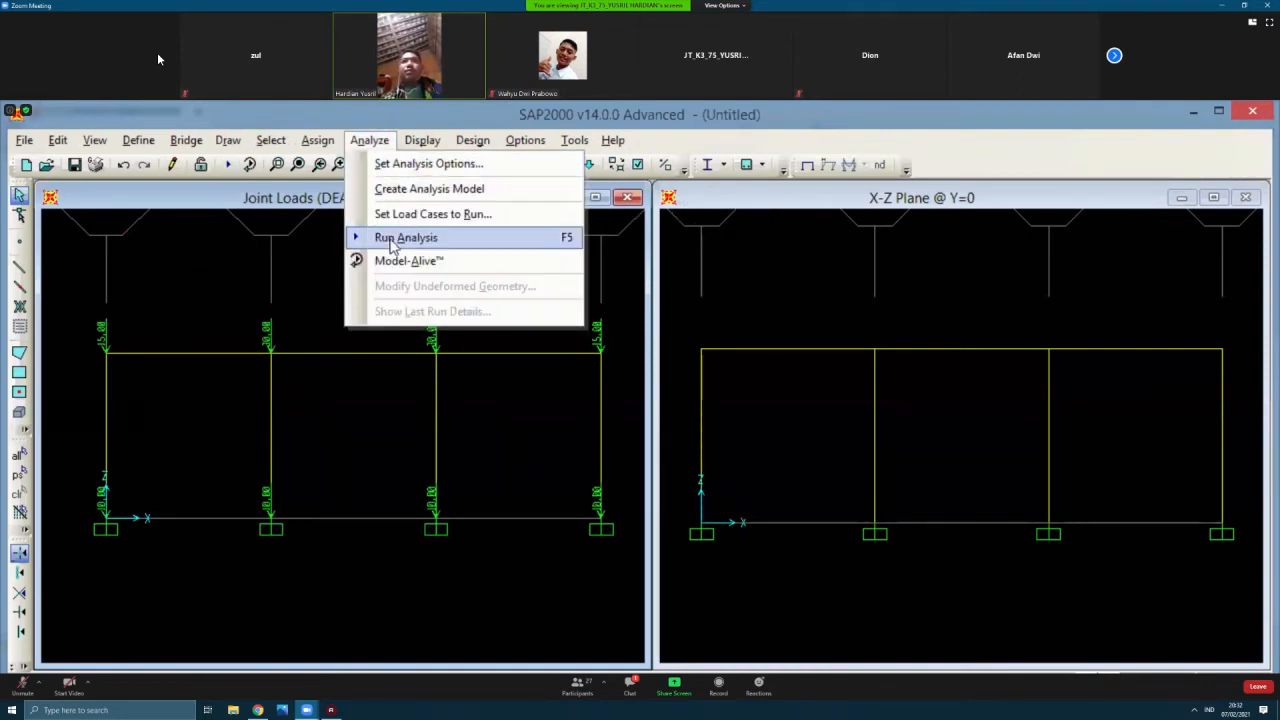
click(390, 242)
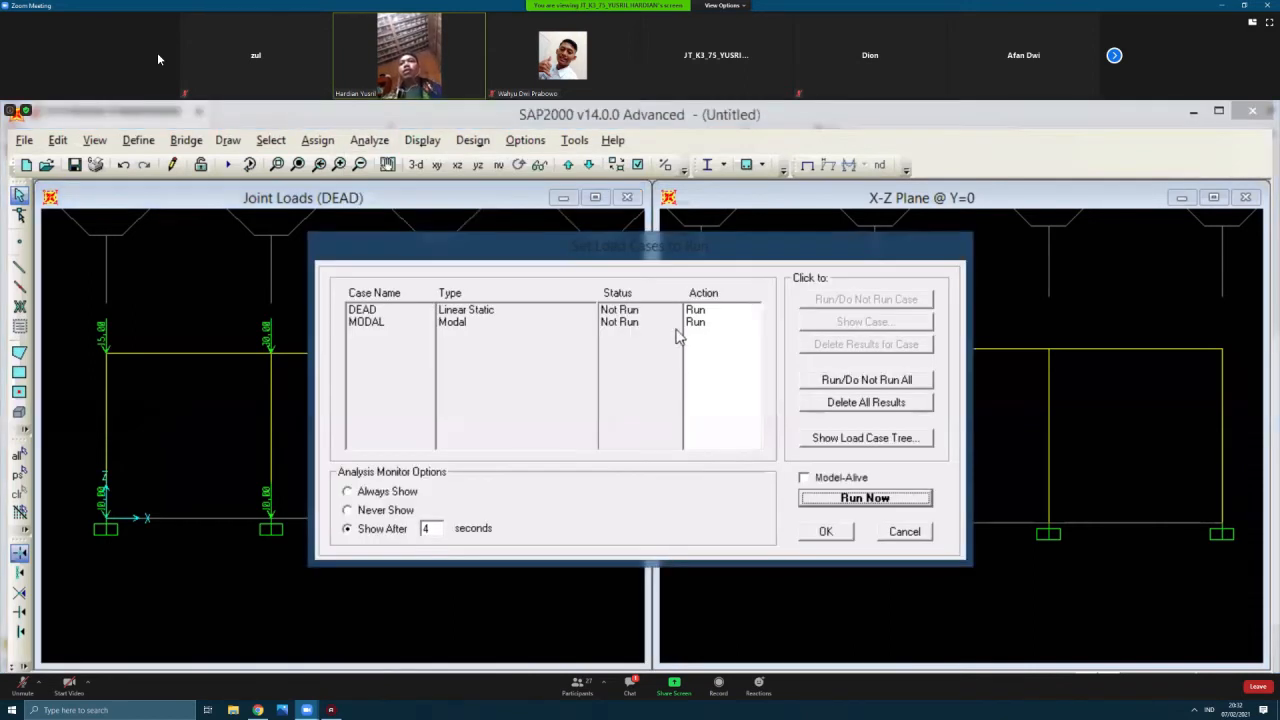
click(695, 322)
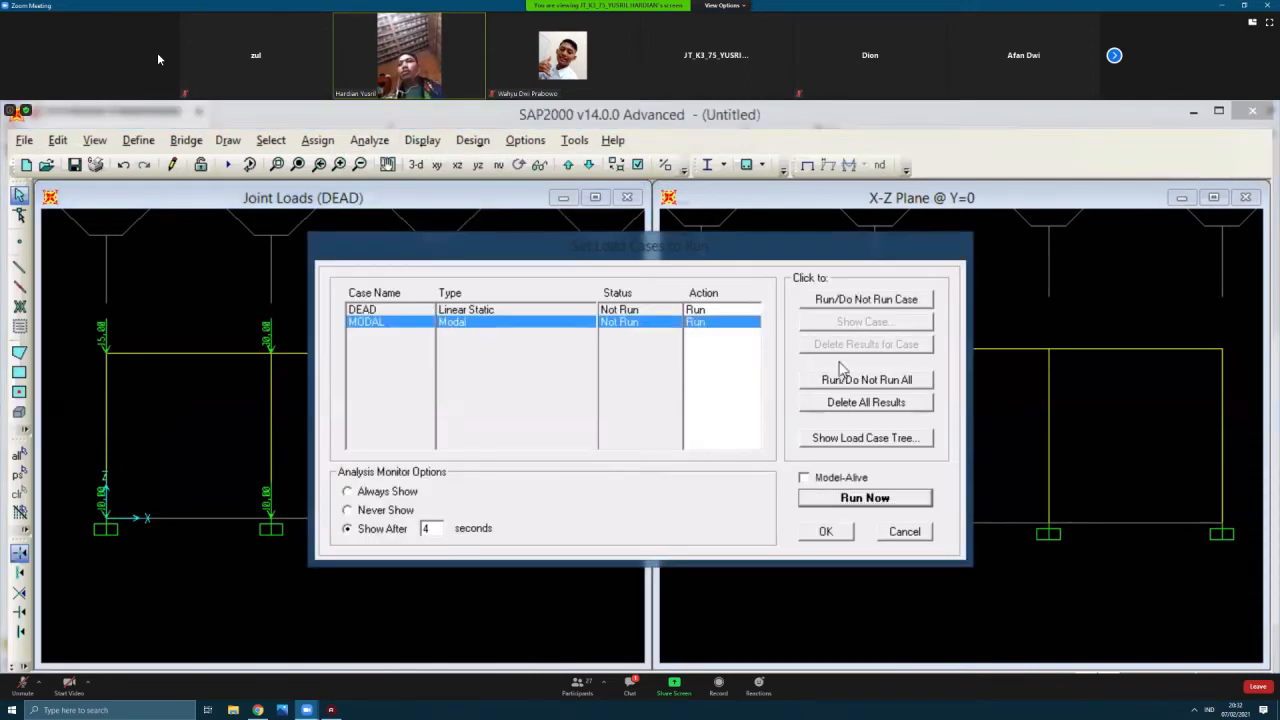
click(842, 302)
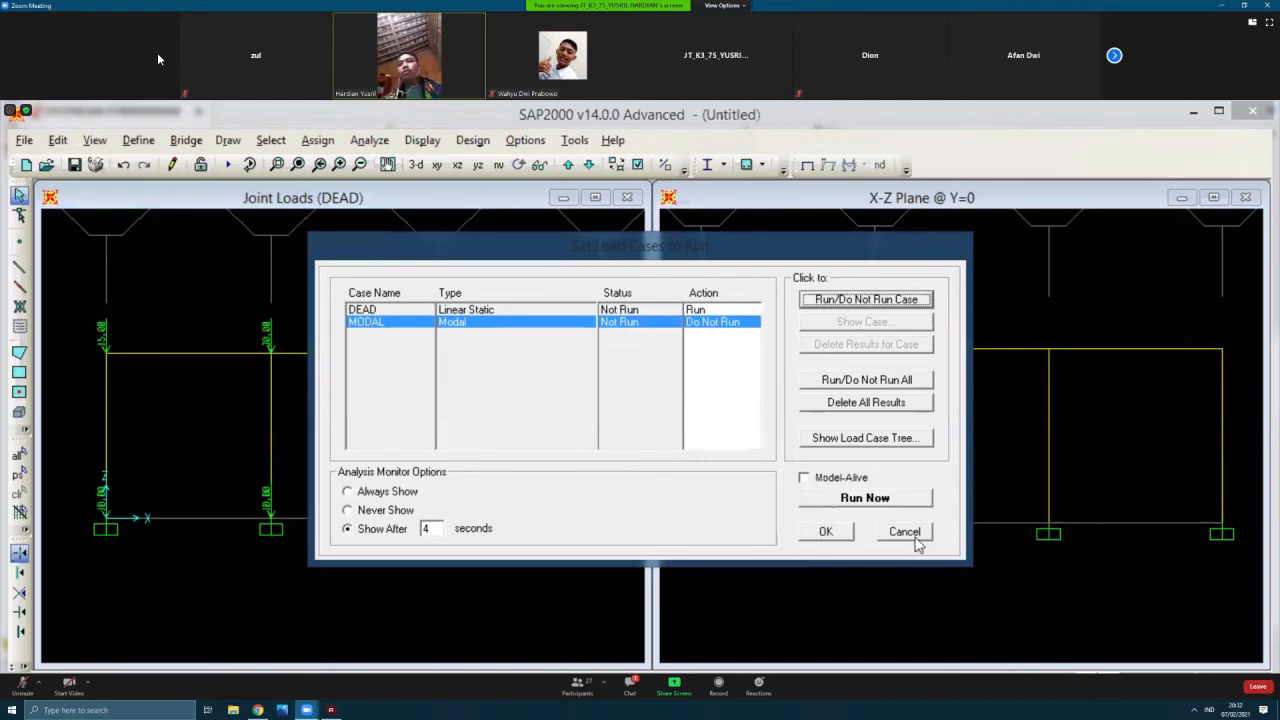
click(866, 498)
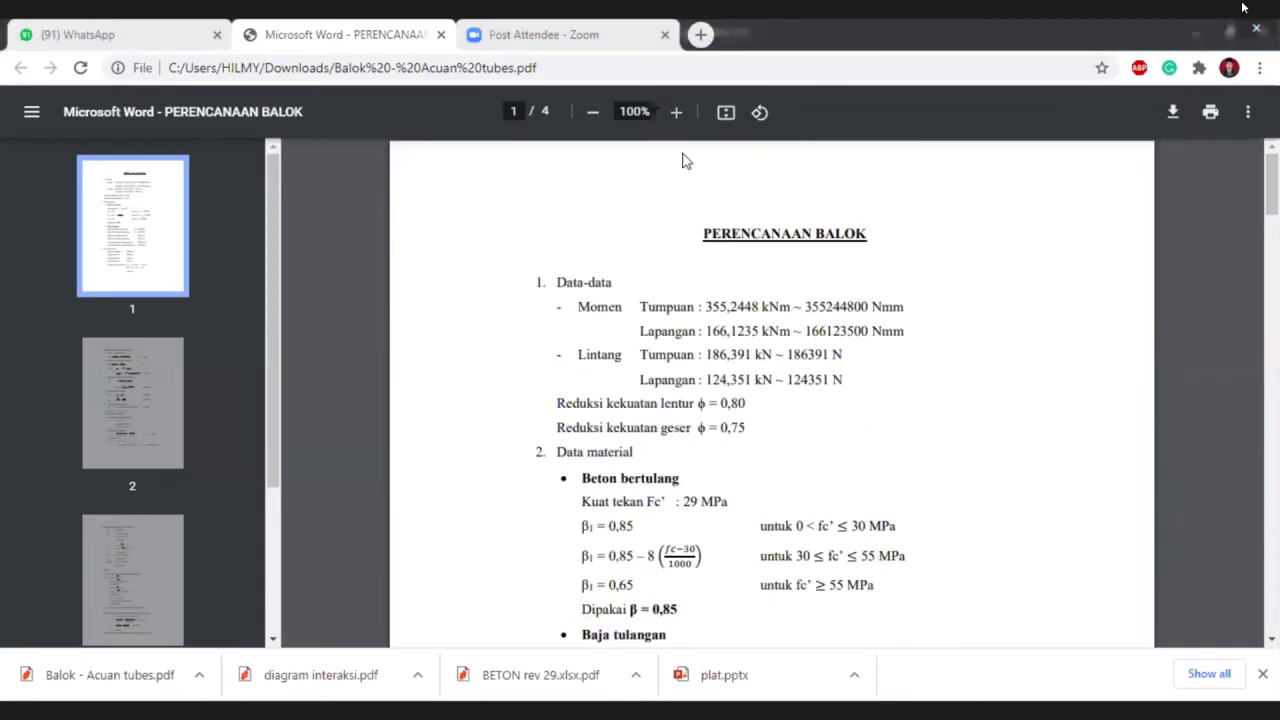
Step: Examine the load and material data in the PERENCANAAN BALOK beam design PDF in the browser
scroll(719, 242, down, 3)
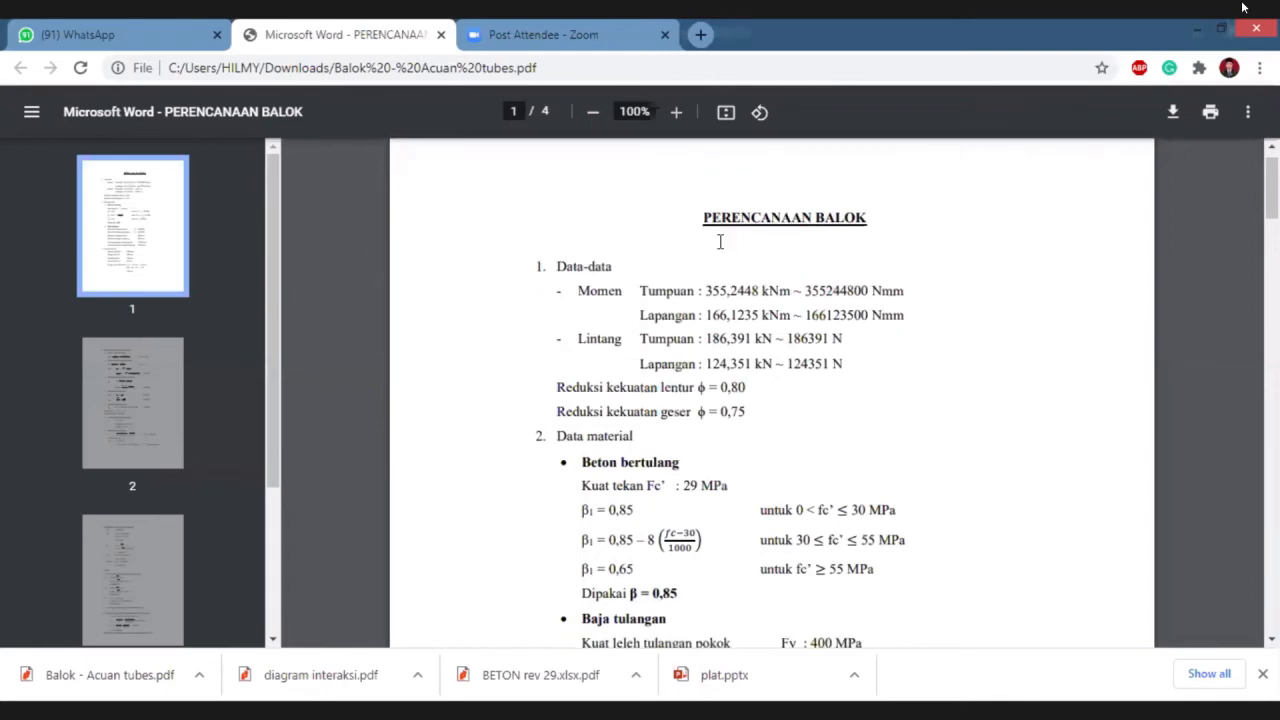